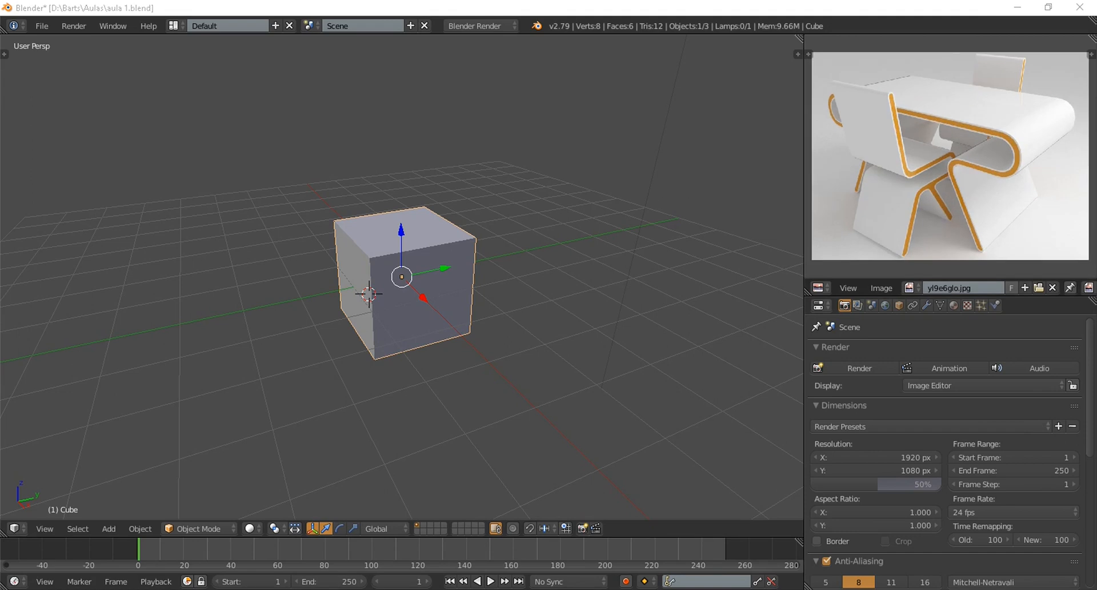
Examine the table-and-chair reference image enlarged in the main area, and return that area to the 3D view
click(34, 421)
scroll(402, 277, up, 1)
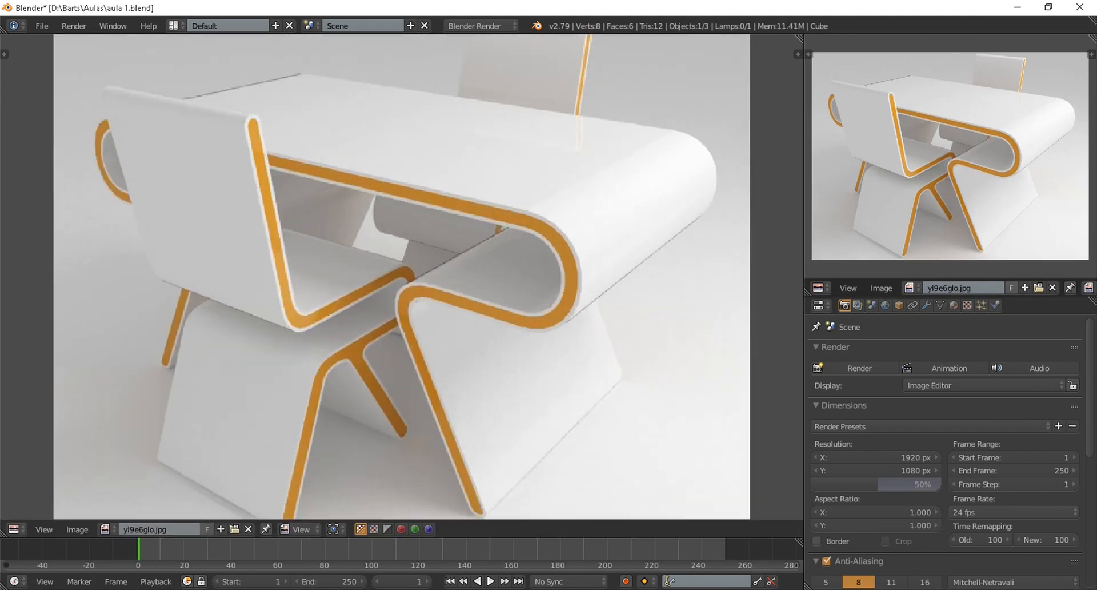
scroll(402, 277, down, 1)
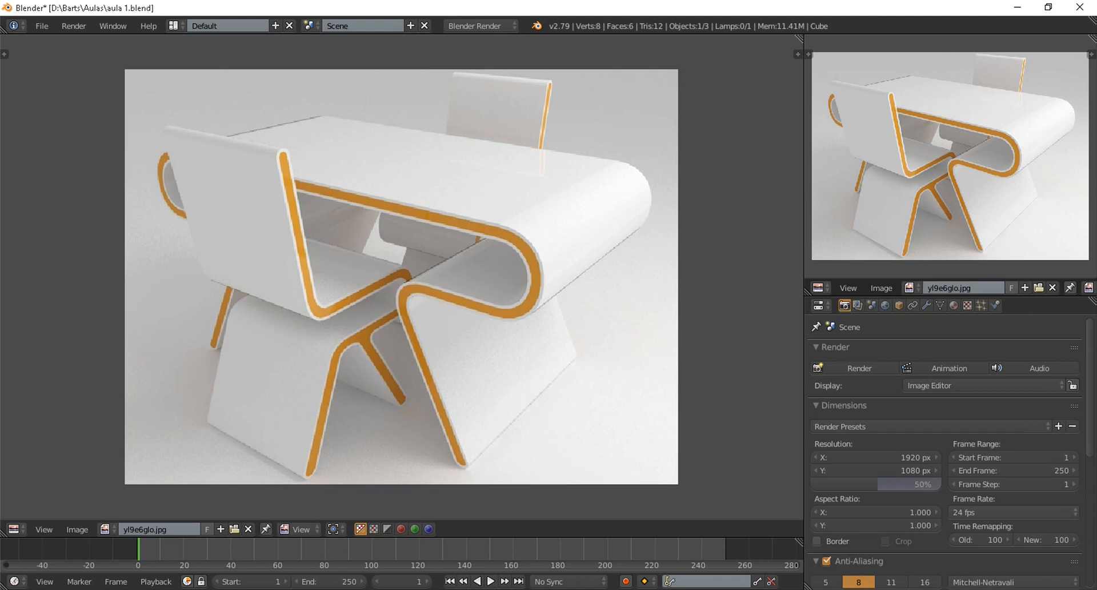
click(14, 529)
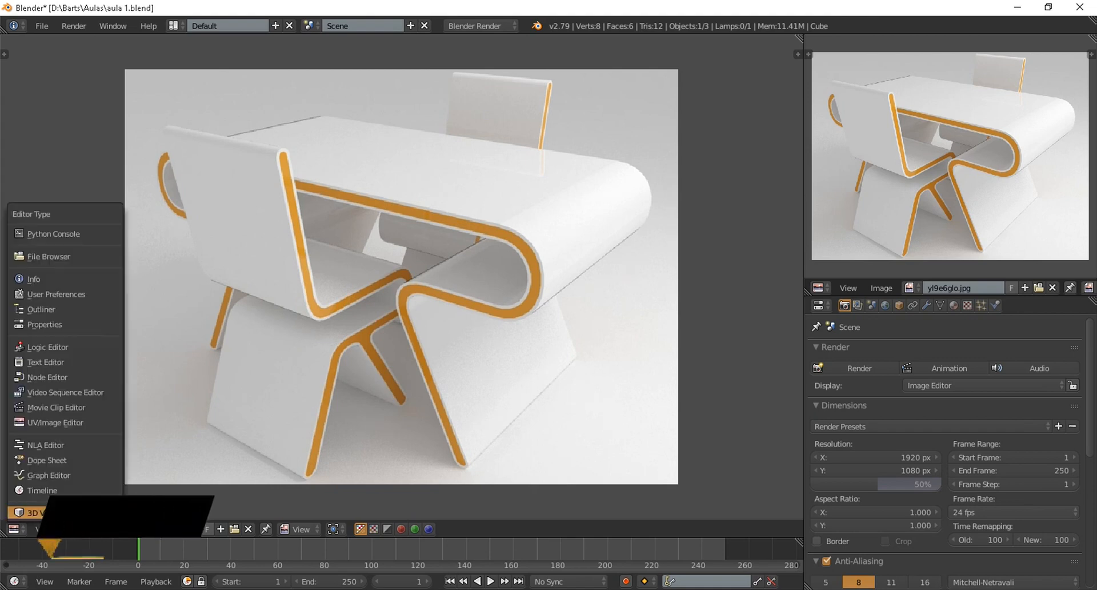
click(34, 510)
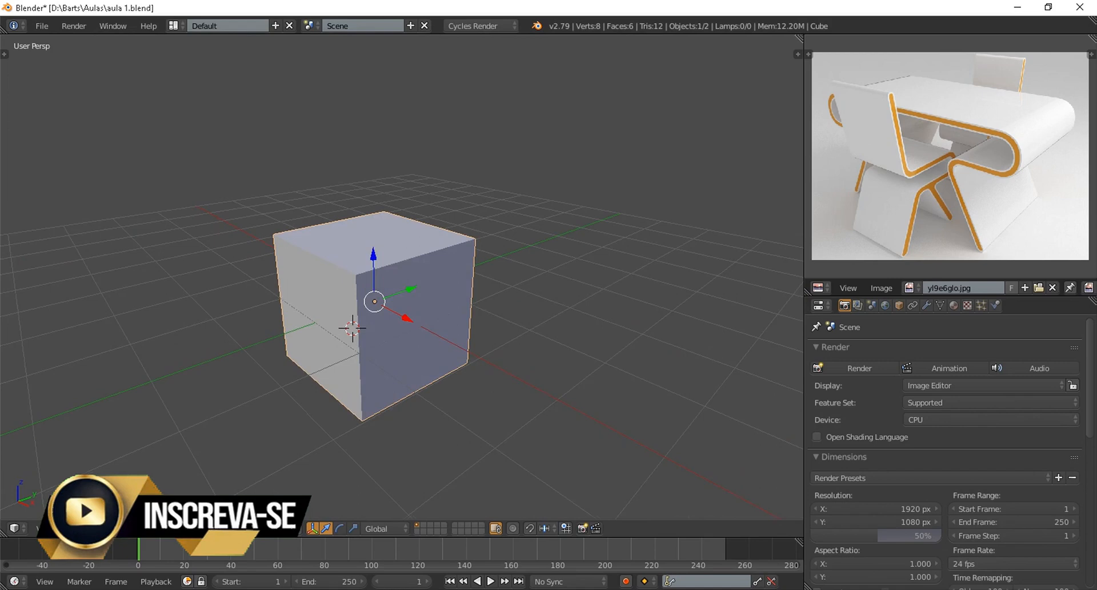
Replace the cube with a plane at the grid origin and scale it up in top view
key(Delete)
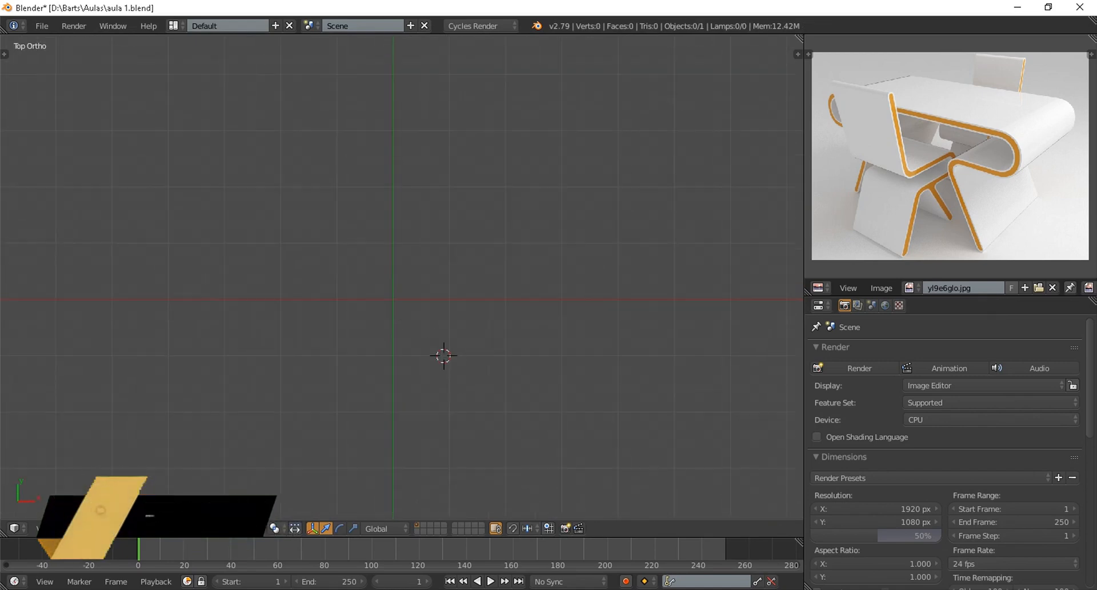
key(shift+a)
click(442, 298)
scroll(442, 298, down, 2)
middle_drag(442, 298, 516, 218)
key(KP_7)
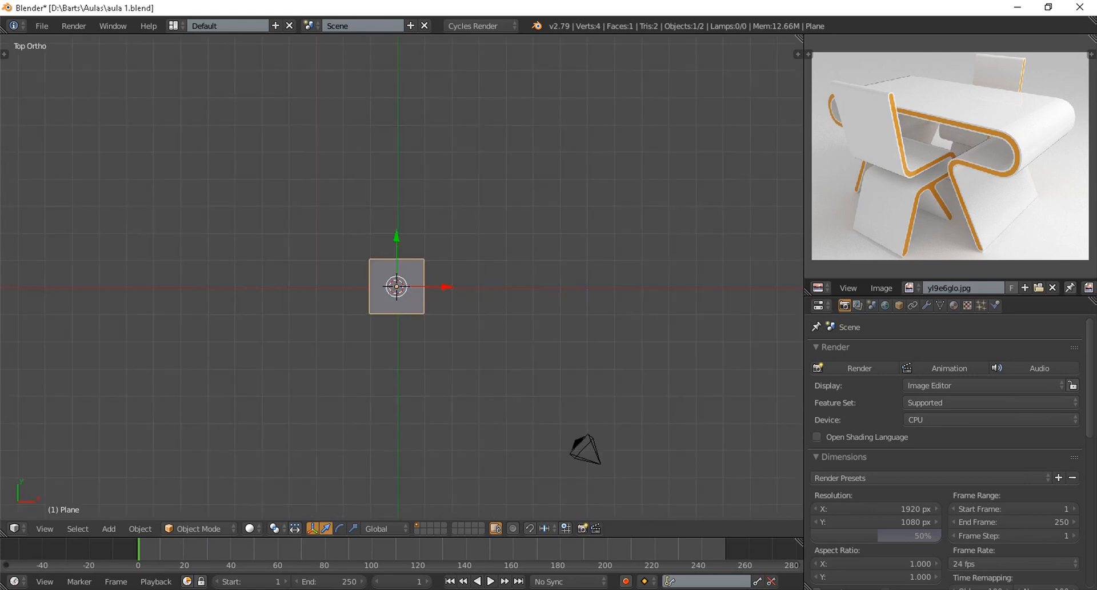
key(s)
click(683, 437)
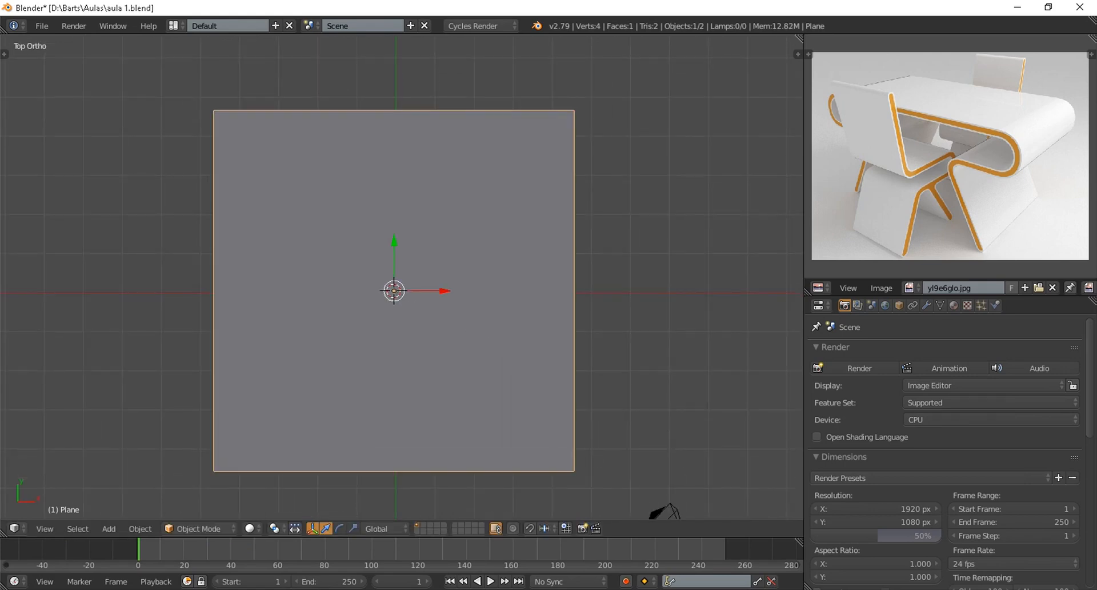
Add two horizontal loop cuts to the plane and scale them closer together along Y around the centre
key(Tab)
scroll(909, 159, up, 4)
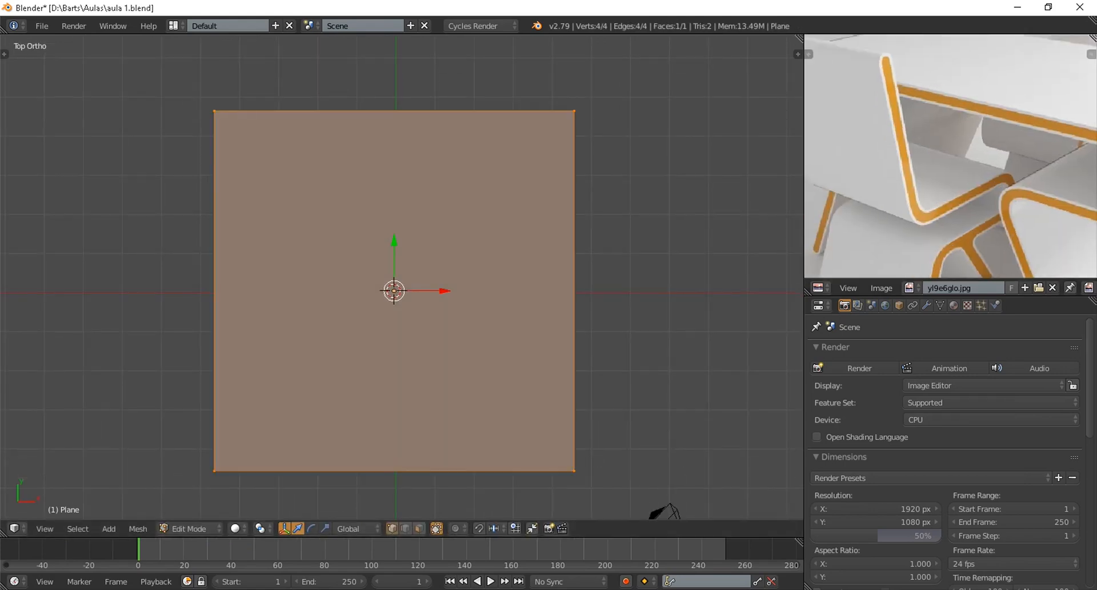
scroll(401, 278, down, 1)
scroll(966, 168, down, 3)
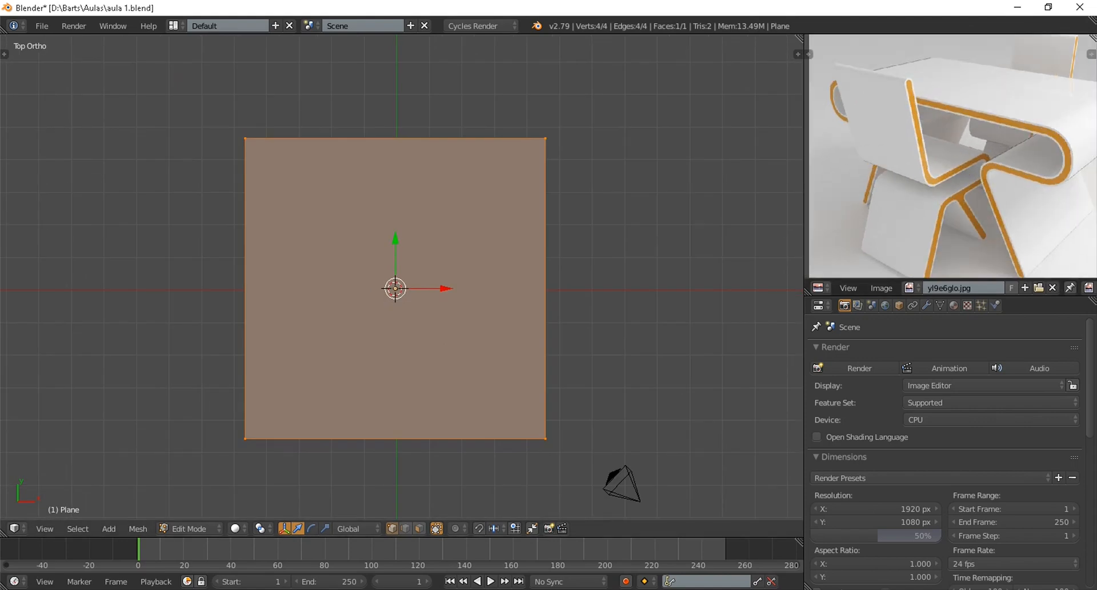
key(Return)
key(Return)
scroll(402, 278, down, 1)
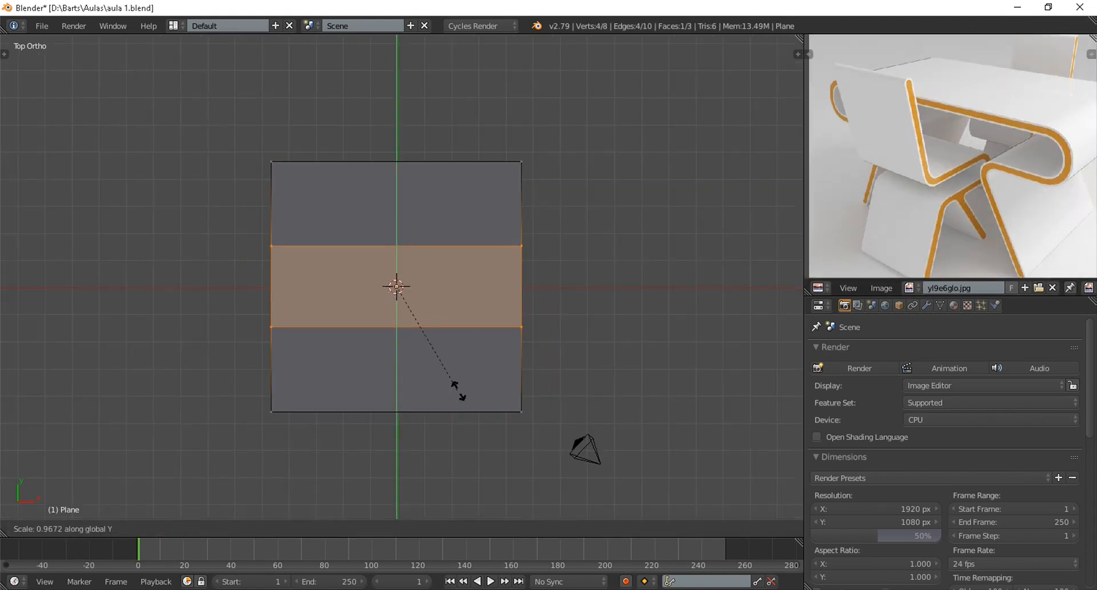
key(s)
key(y)
key(Return)
Move the plane's left edges inward along X, with the short middle edge pushed further in than the rest
alt+right_click(270, 212)
key(g)
key(x)
click(331, 211)
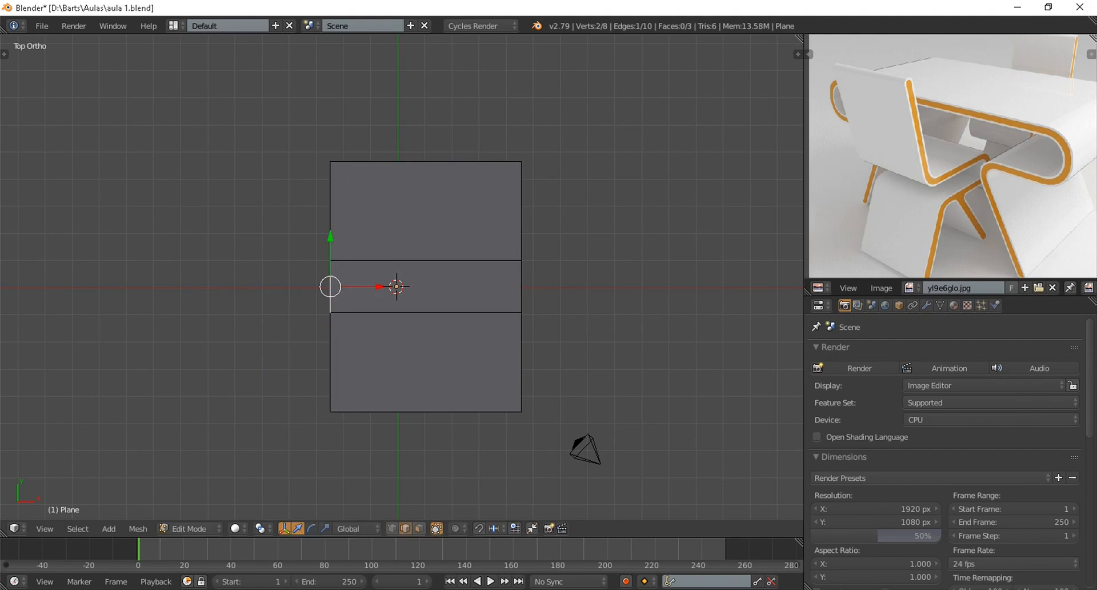
right_click(331, 280)
key(g)
key(x)
click(360, 280)
Add vertical loop cuts near the left and right sides and move the plane's right edge inward along X
key(ctrl+r)
key(Return)
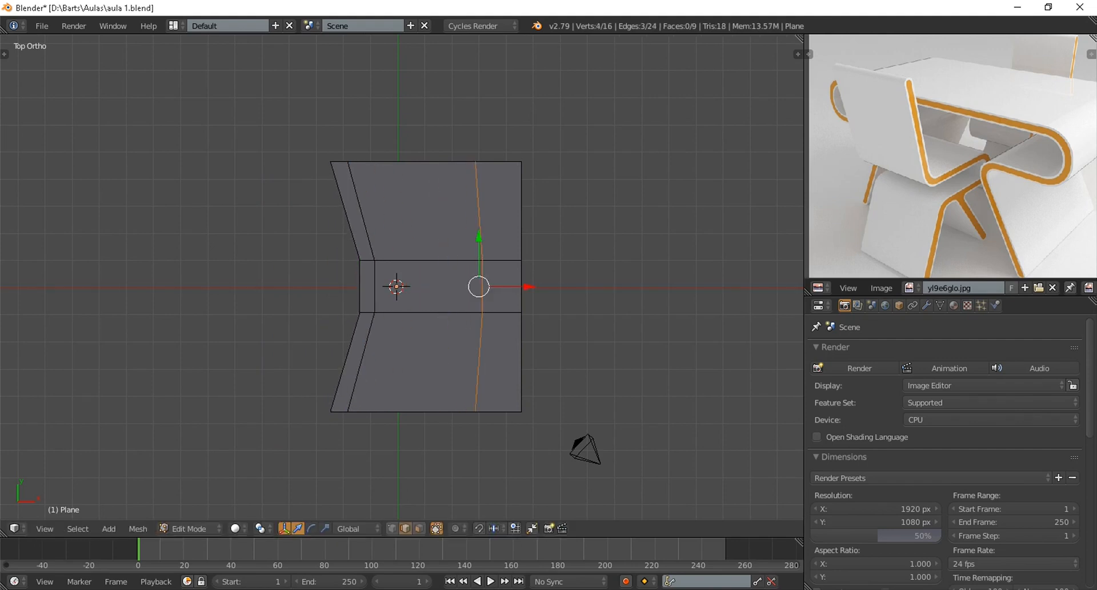
key(g)
key(x)
key(Return)
Add a close pair of vertical loop cuts in the middle and shift their lower ends right along X as a slanted leg
key(Return)
key(Return)
key(s)
key(x)
click(475, 343)
right_click(418, 412)
key(g)
key(x)
click(460, 412)
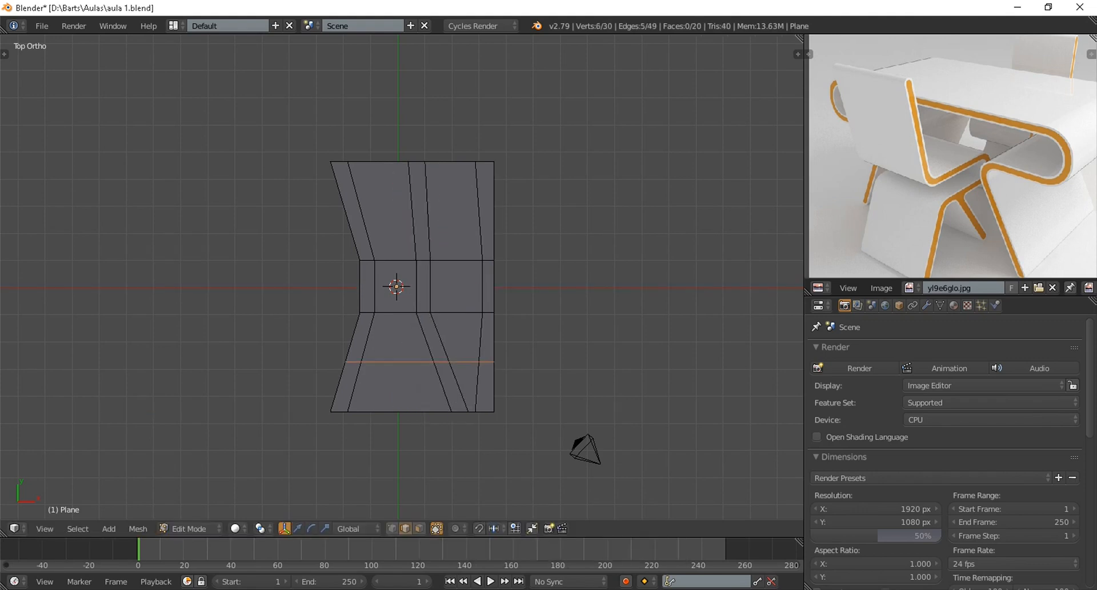
Add horizontal cuts above and below the middle band and delete the surplus faces, leaving only the chair's side profile
click(419, 528)
scroll(409, 429, up, 2)
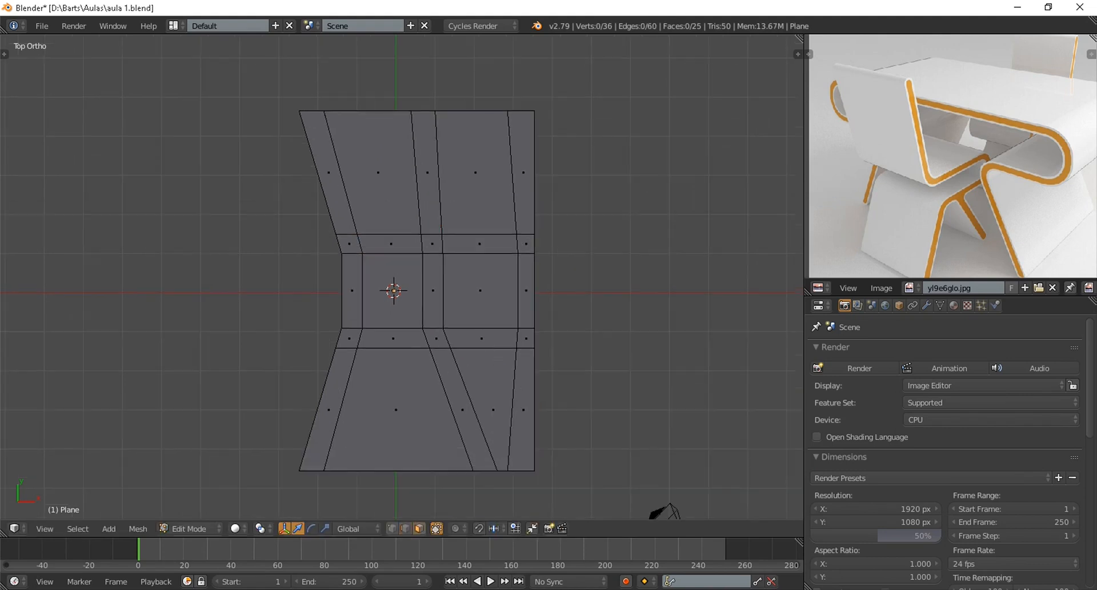
right_click(398, 410)
shift+right_click(493, 410)
shift+right_click(480, 290)
shift+right_click(378, 183)
shift+right_click(427, 182)
shift+right_click(475, 185)
shift+right_click(523, 194)
key(x)
click(524, 205)
key(Tab)
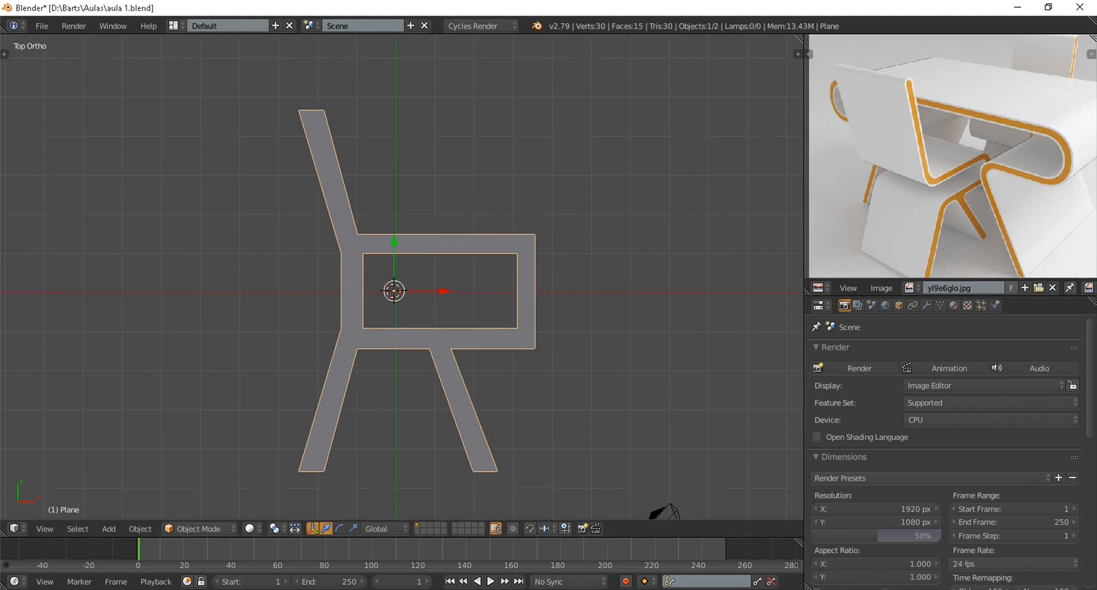
Move the seat's upper horizontal strip of faces down along Y to narrow the opening
scroll(402, 277, up, 1)
key(Tab)
scroll(402, 277, up, 1)
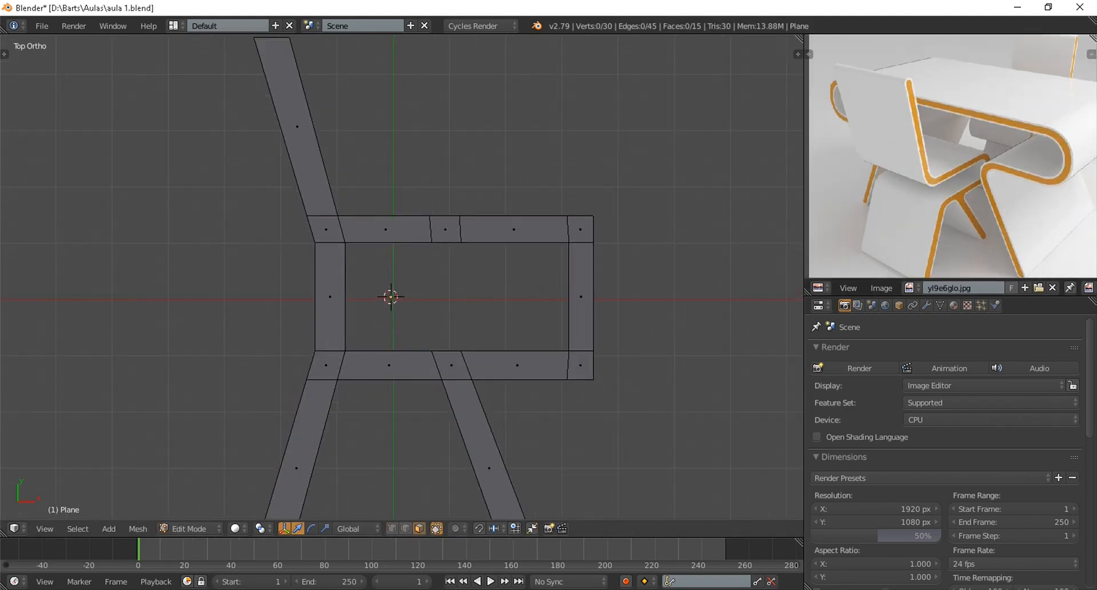
shift+right_click(514, 229)
shift+right_click(580, 229)
scroll(580, 229, down, 2)
key(g)
key(y)
click(580, 260)
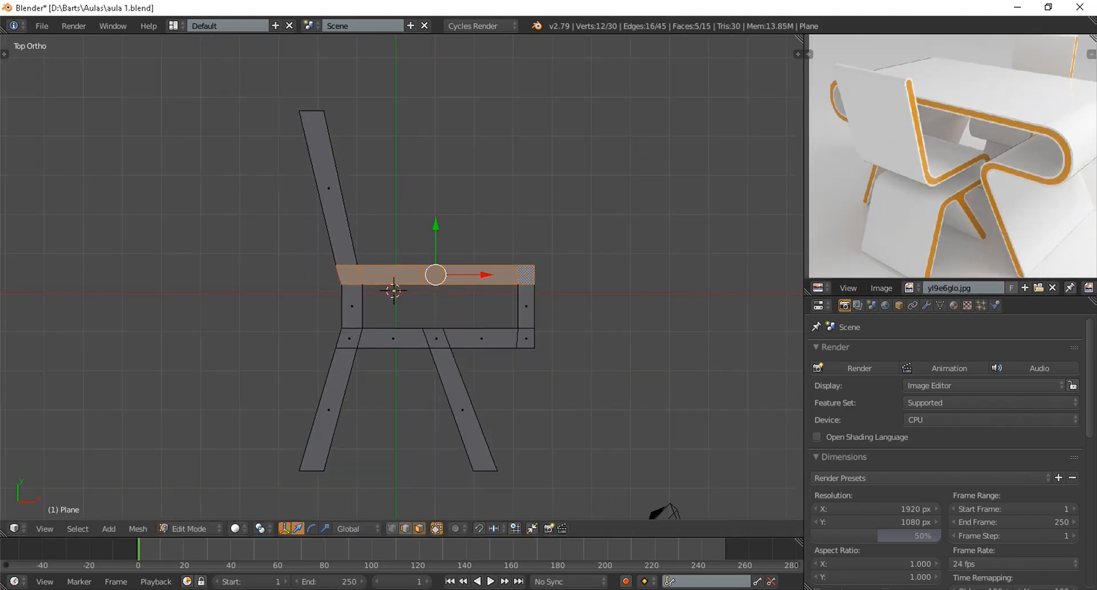
Move the backrest's top edge left along X to recline the backrest
click(405, 528)
right_click(311, 111)
key(g)
key(x)
key(Return)
Add two cuts across the seat's front end and pull them forward along X to form a tip
scroll(402, 277, up, 1)
key(g)
key(x)
click(582, 308)
scroll(583, 309, up, 2)
shift+middle_drag(588, 313, 498, 318)
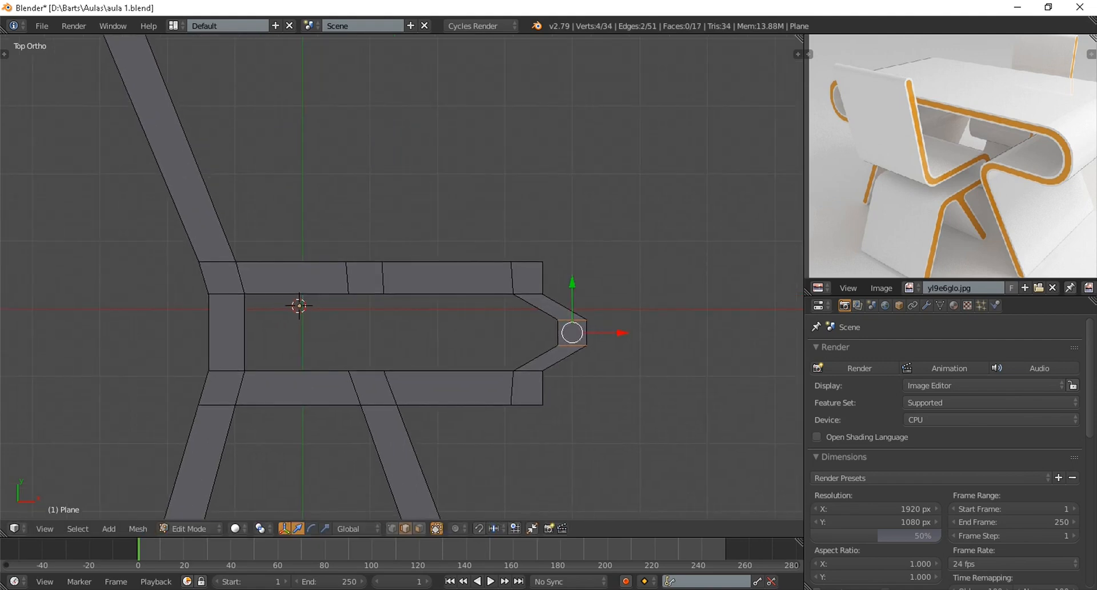
Move the seat front's inner corners forward and its outer corners back along X, with supporting cuts behind the bend
right_click(528, 370)
shift+right_click(528, 293)
key(g)
key(x)
click(551, 294)
right_click(526, 404)
shift+right_click(524, 275)
key(g)
key(x)
click(516, 264)
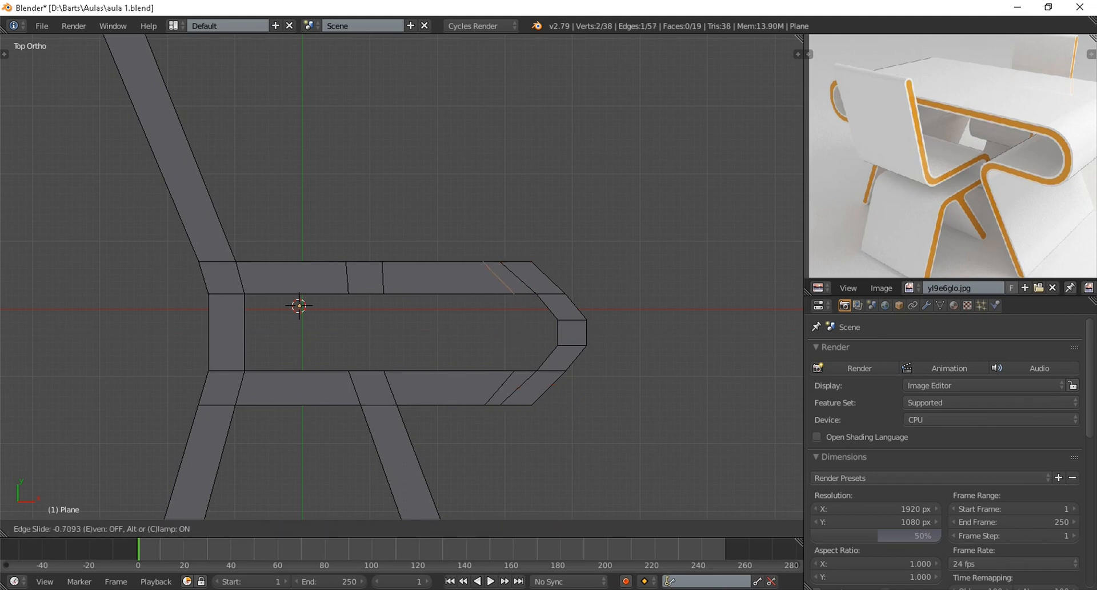
Scale the outer and inner corner vertices of the seat's front bend along Y to round the curve
right_click(531, 405)
shift+right_click(531, 262)
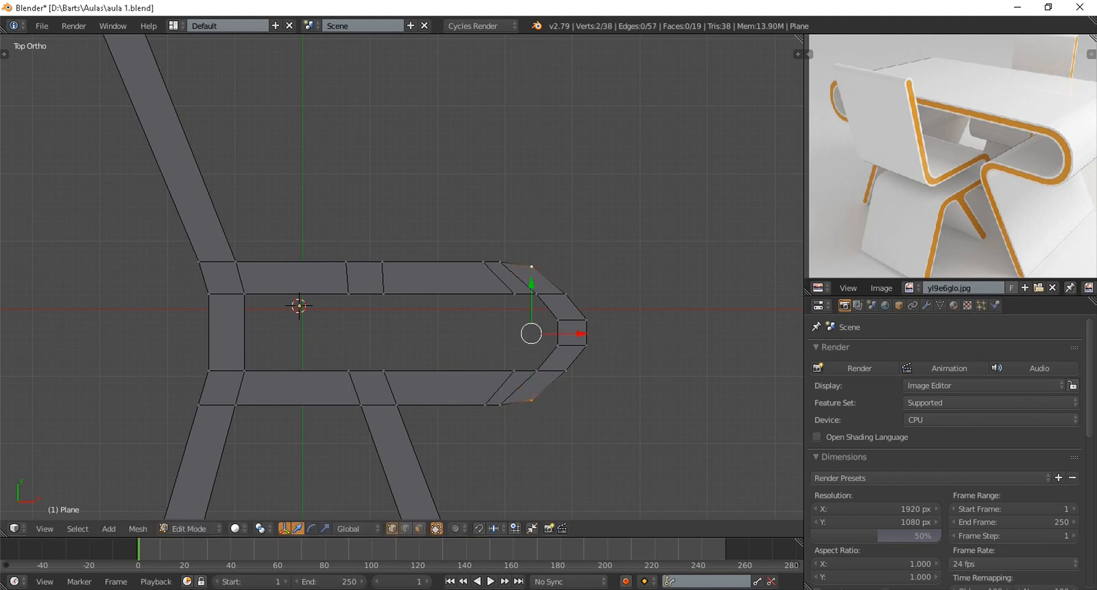
key(s)
key(y)
click(531, 423)
scroll(531, 423, up, 1)
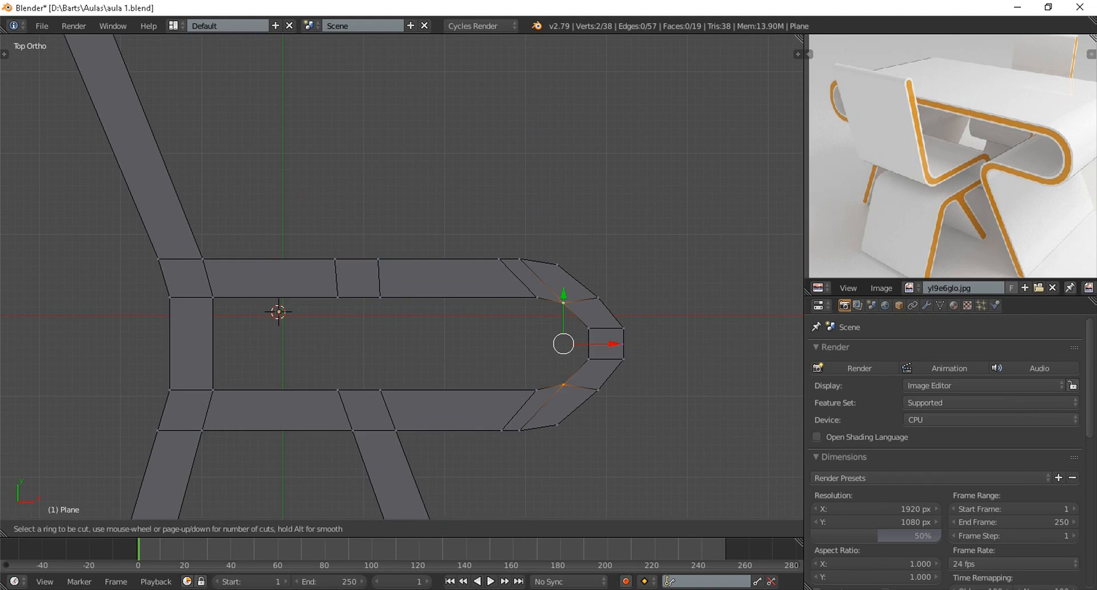
Pull the front tip's outer vertices back along X, add a cut through the tip's centre and adjust it along X
shift+right_click(623, 359)
key(g)
key(x)
click(616, 359)
right_click(623, 343)
key(g)
key(x)
click(619, 344)
key(Tab)
scroll(618, 344, down, 4)
key(Tab)
scroll(574, 477, up, 1)
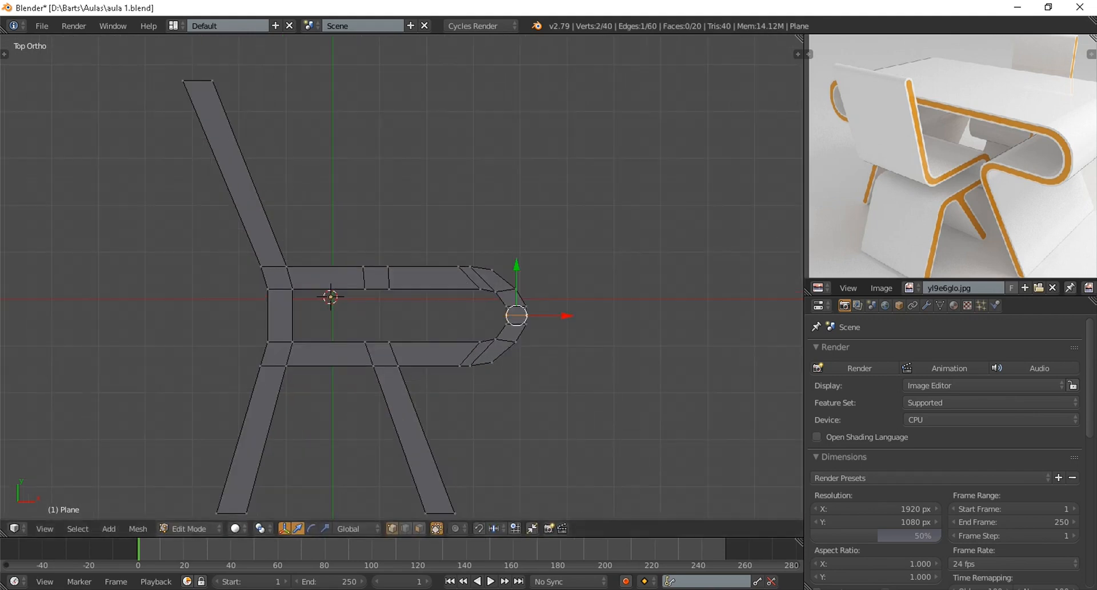
Shift the front leg toward the rear leg and move its foot edge forward along X for a wider splay
drag(451, 408, 440, 407)
scroll(402, 275, down, 1)
scroll(361, 507, up, 1)
click(405, 528)
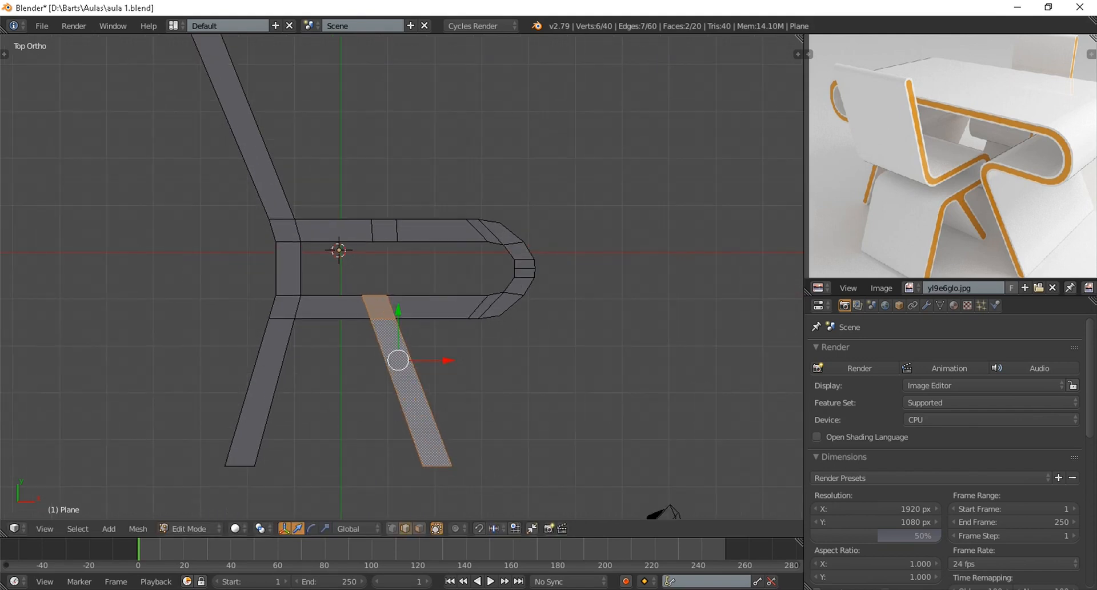
right_click(437, 466)
drag(487, 465, 528, 465)
scroll(402, 276, down, 1)
key(Tab)
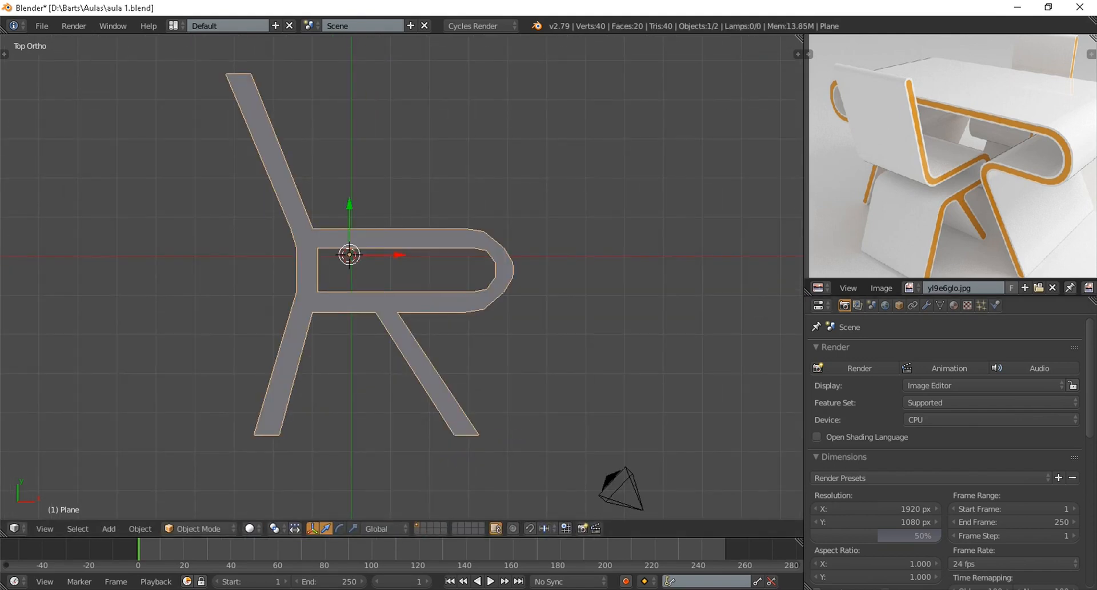
Add a Bevel modifier and a Subdivision Surface modifier to the chair profile
click(926, 305)
click(949, 352)
click(812, 124)
click(948, 351)
click(835, 306)
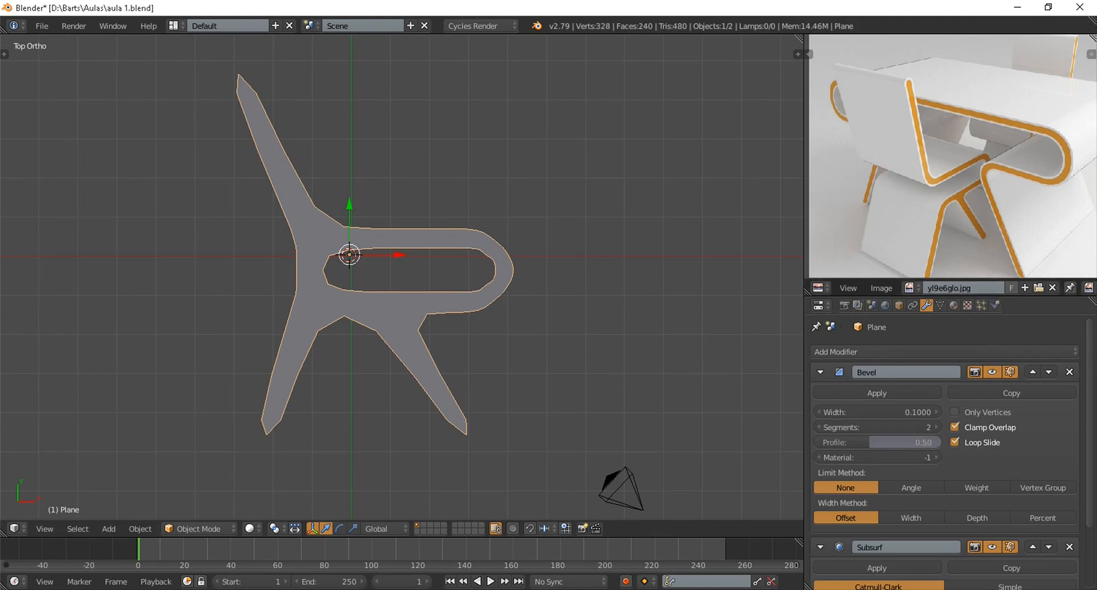
scroll(402, 275, up, 1)
scroll(943, 434, down, 3)
double_click(877, 538)
scroll(943, 446, up, 2)
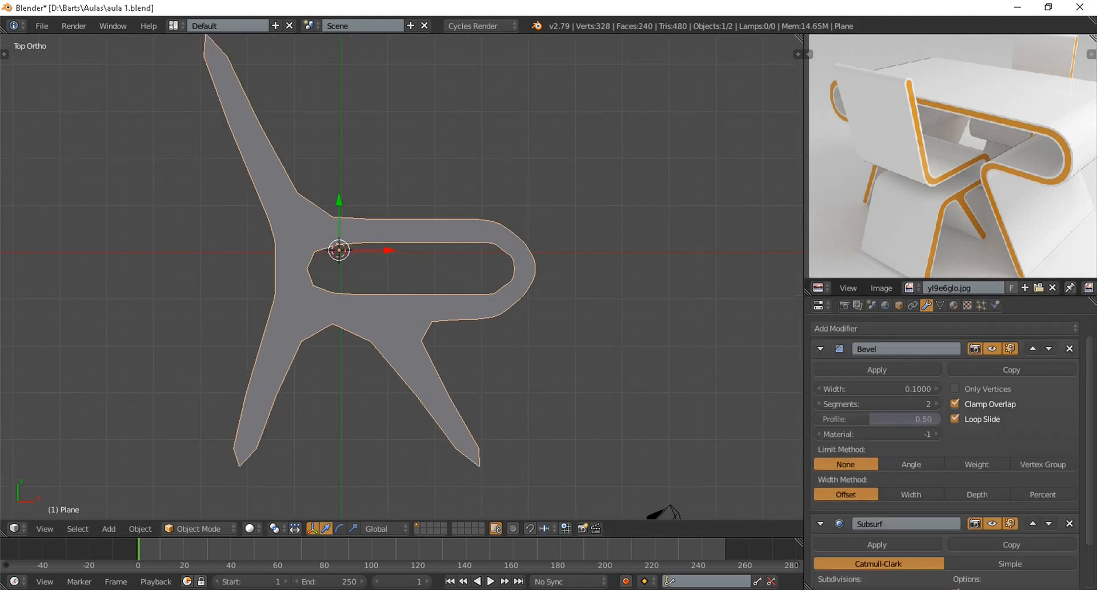
Compare the Bevel modifier's limit methods and set the limit method to Angle
click(911, 464)
click(976, 464)
click(1043, 464)
scroll(402, 275, down, 2)
scroll(402, 274, up, 2)
click(911, 464)
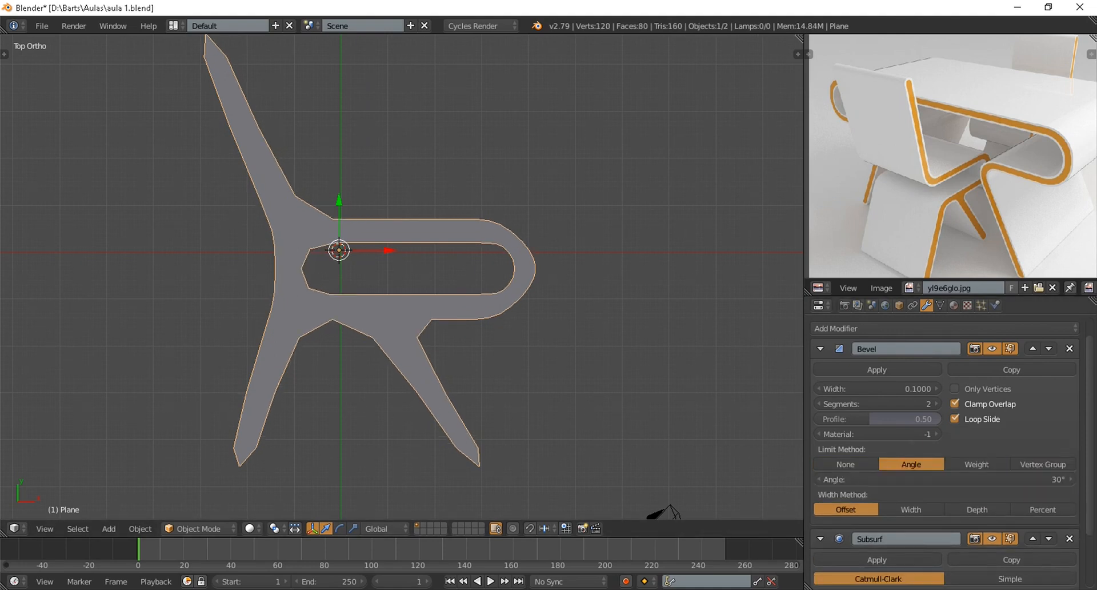
Set the Bevel width method to Percent, rotate the chair profile upright and raise it above the grid
scroll(402, 274, down, 4)
middle_drag(402, 274, 423, 177)
scroll(400, 246, up, 4)
Try to duplicate all the profile's faces within the same mesh
key(Tab)
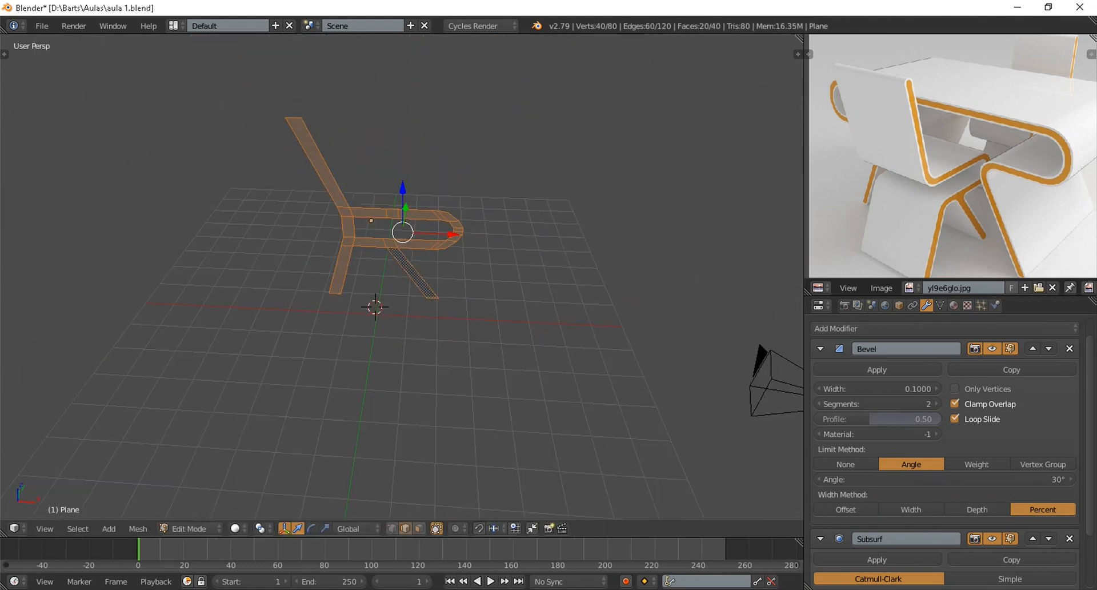
scroll(402, 240, up, 6)
click(436, 244)
middle_drag(436, 244, 531, 257)
scroll(457, 257, down, 4)
key(Tab)
Duplicate the profile object in place and move the copy to another layer
scroll(457, 257, up, 4)
key(shift+d)
key(Escape)
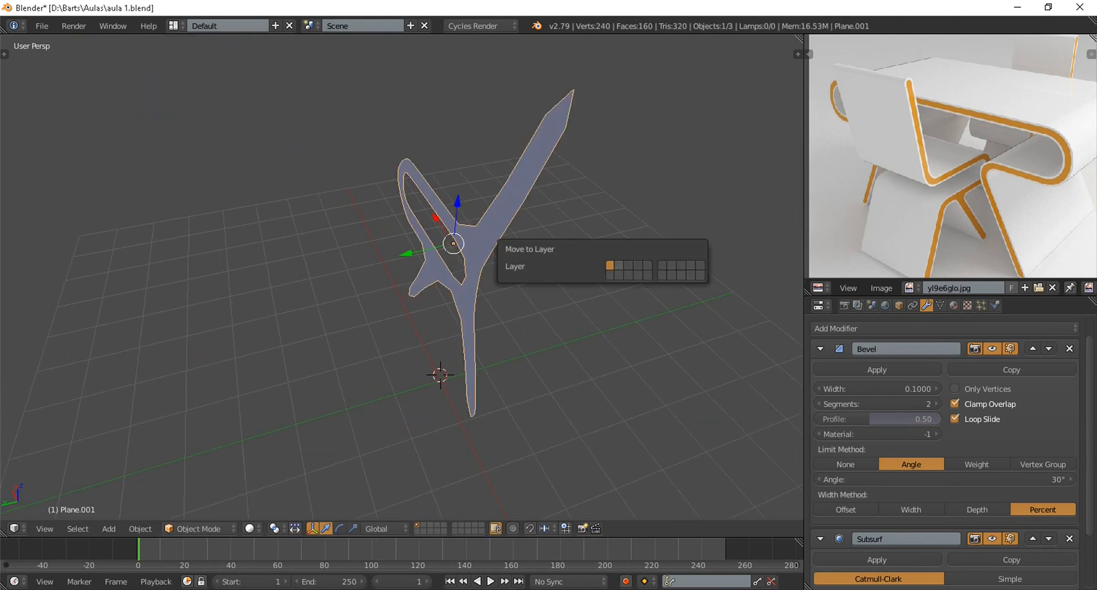
Extrude the original profile sideways to the full width of the chair
key(Tab)
middle_drag(400, 229, 435, 217)
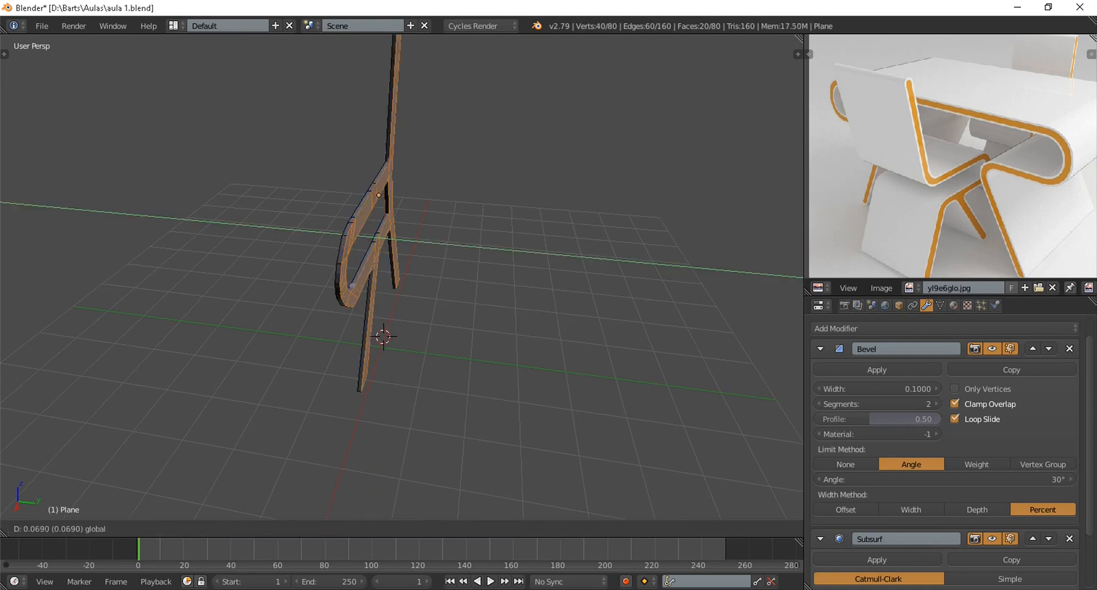
click(571, 251)
key(Tab)
middle_drag(572, 252, 629, 257)
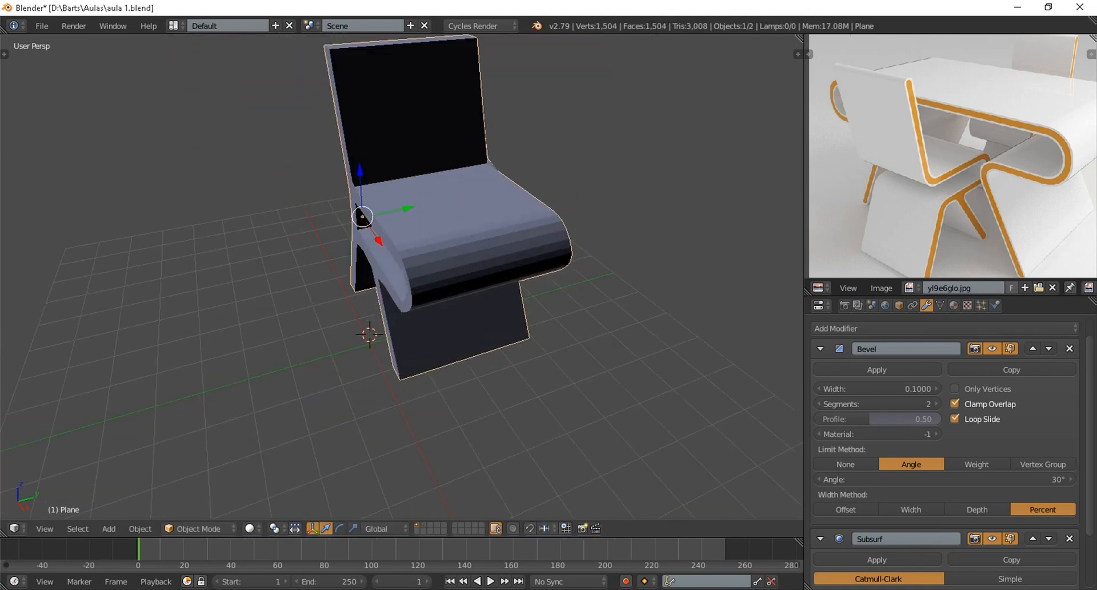
Undo the last extrusion and extrude the chair profile again along the Y axis to full width
key(Tab)
key(ctrl+z)
key(e)
key(y)
click(320, 257)
key(Tab)
middle_drag(320, 257, 354, 240)
Replace the existing modifiers with a new Bevel and a new Subsurf modifier, and shade the chair smooth
click(1070, 349)
click(1070, 348)
middle_drag(514, 240, 423, 260)
click(944, 328)
click(809, 103)
click(944, 329)
click(809, 281)
key(t)
click(38, 242)
Set the Bevel modifier to 2 segments and its limit method to Vertex Group
click(936, 405)
scroll(911, 492, down, 3)
click(912, 410)
click(976, 410)
click(1043, 410)
scroll(457, 258, up, 3)
scroll(457, 257, down, 2)
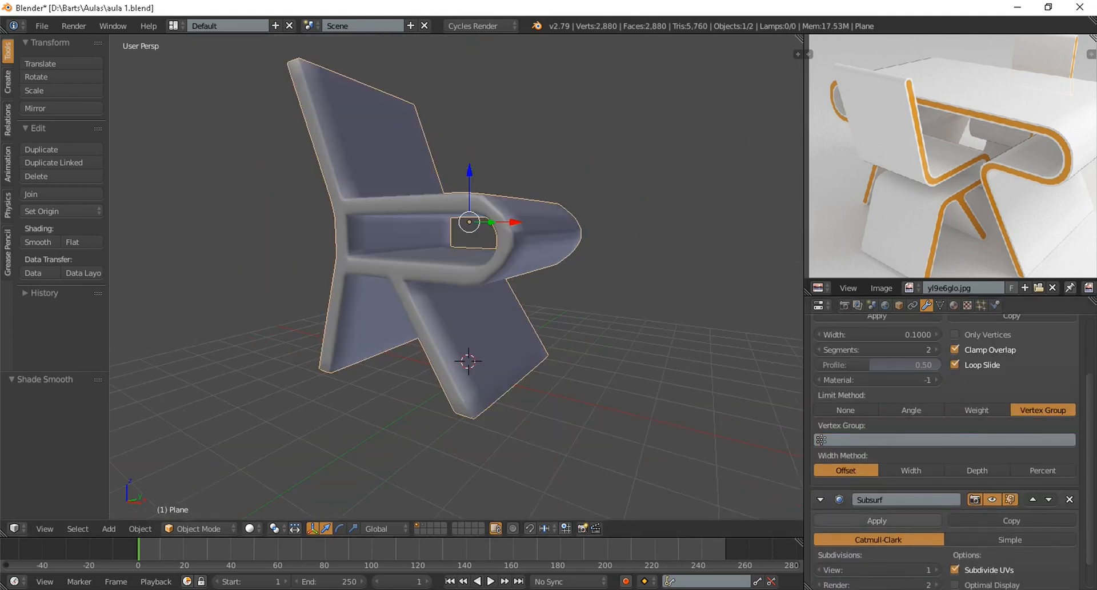
Raise the Subsurf viewport subdivisions by one level and set the Bevel width to 0.0210
scroll(926, 514, down, 2)
click(936, 539)
scroll(877, 385, up, 4)
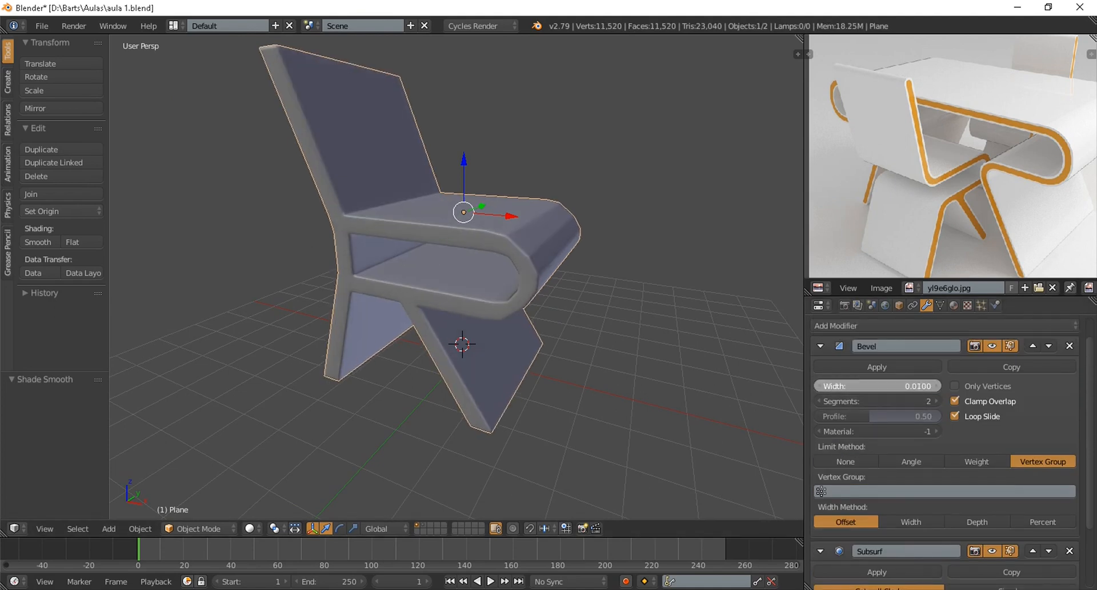
drag(877, 386, 891, 386)
middle_drag(708, 182, 571, 180)
scroll(731, 166, up, 3)
key(Tab)
scroll(660, 177, down, 5)
key(KP_3)
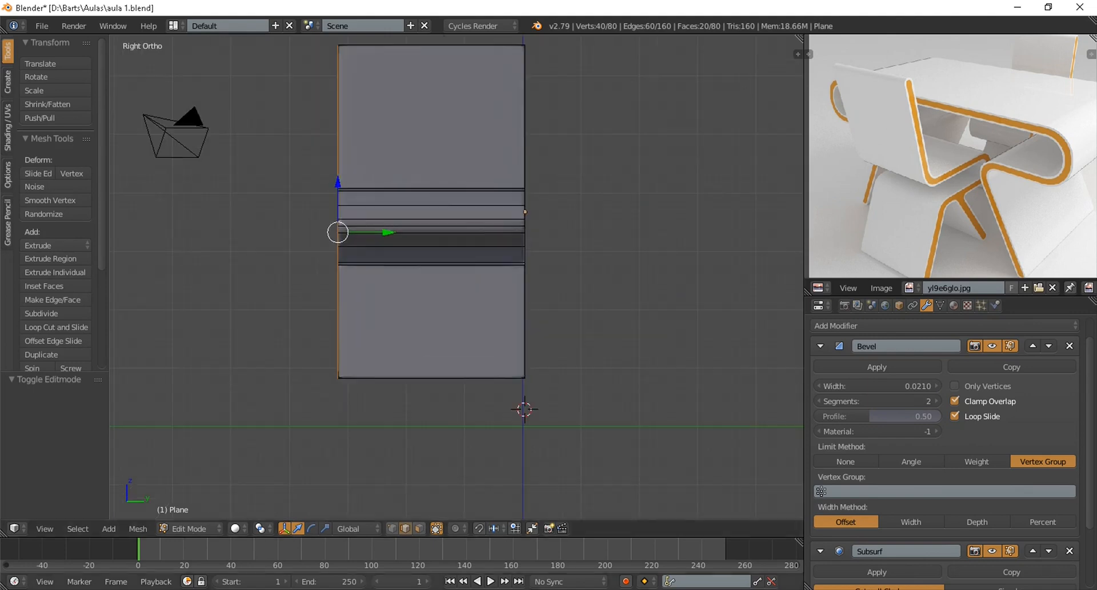
key(z)
drag(400, 59, 557, 420)
key(x)
click(557, 420)
mouse_move(557, 420)
middle_down()
mouse_move(667, 449)
mouse_move(604, 448)
middle_up()
key(Tab)
key(ctrl+z)
click(250, 529)
click(269, 483)
Delete the extruded geometry of the chair in the side view, keeping only its flat side profile
key(Tab)
mouse_move(457, 320)
middle_down()
mouse_move(494, 303)
mouse_move(388, 326)
middle_up()
right_click(439, 266)
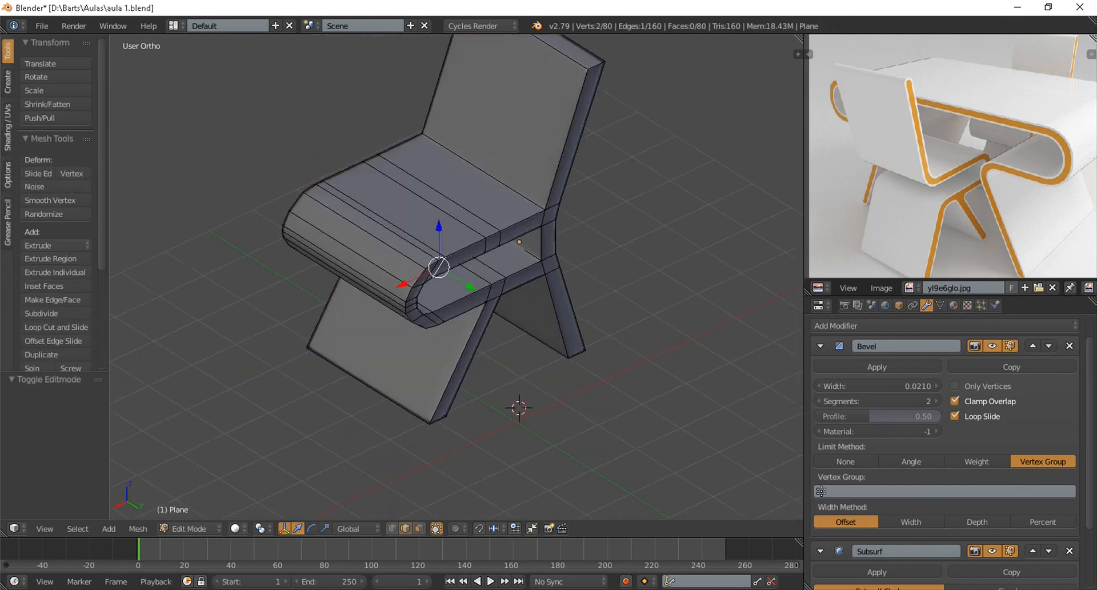
key(KP_3)
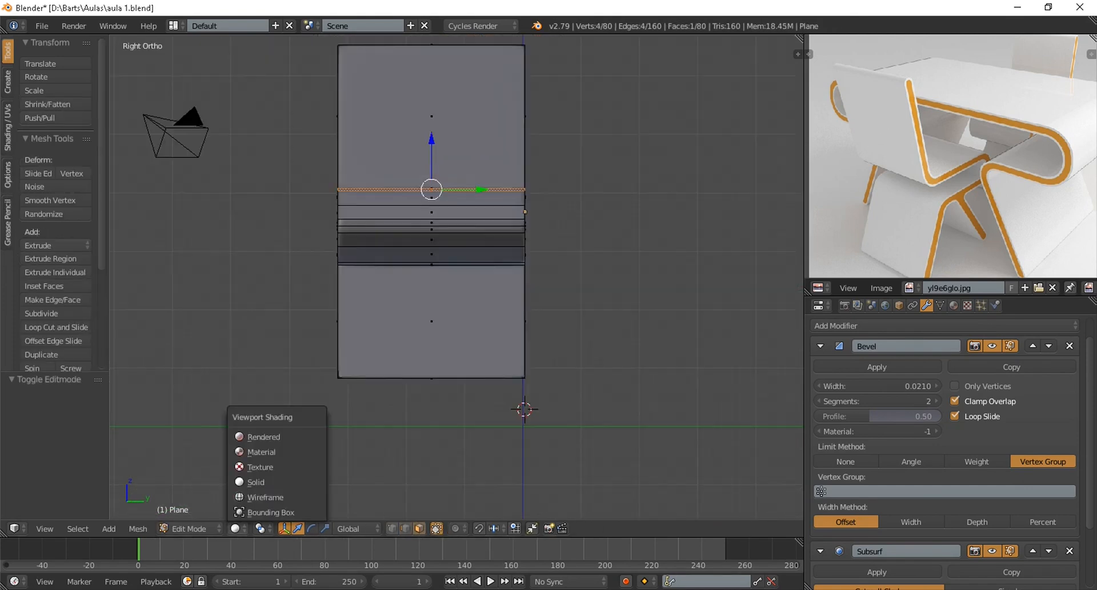
key(z)
key(b)
drag(405, 51, 610, 416)
key(x)
click(610, 416)
key(Tab)
middle_drag(610, 416, 569, 388)
key(Tab)
key(Tab)
scroll(1067, 371, up, 1)
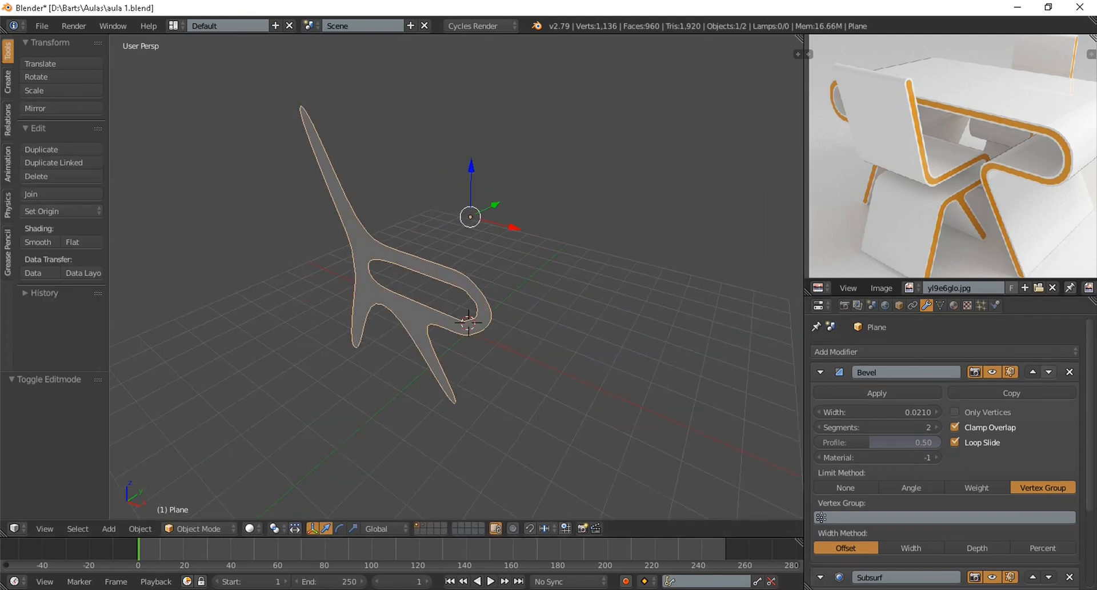
Replace the Bevel and Subsurf modifiers with a Solidify modifier and shade the profile flat
click(1070, 372)
click(1080, 372)
click(937, 352)
click(821, 290)
middle_drag(595, 343, 562, 342)
click(73, 242)
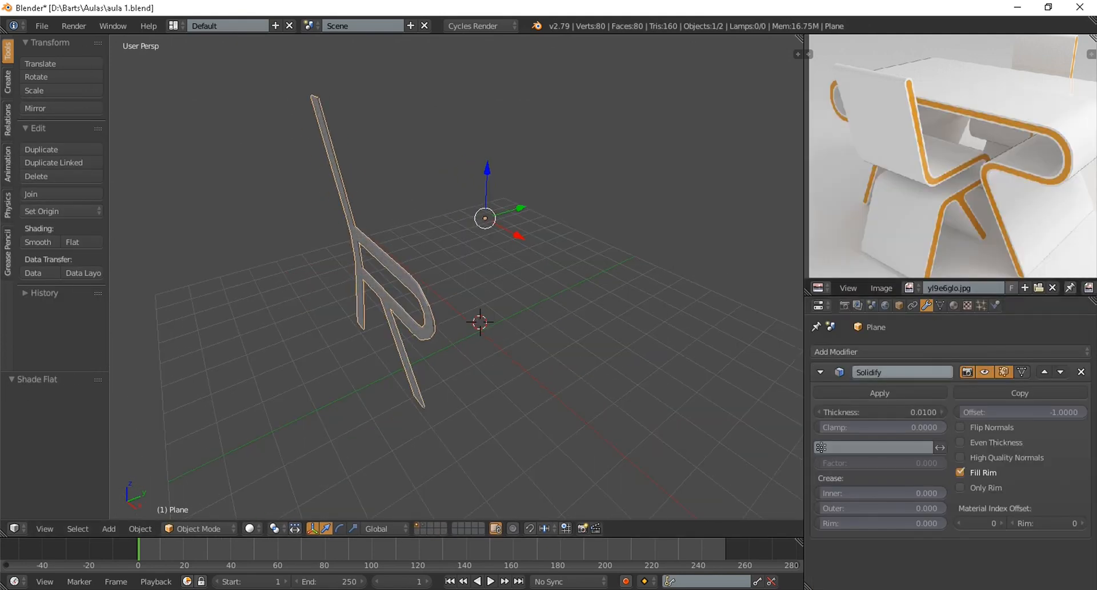
Set the Solidify thickness to 1.0290 to give the chair its width
mouse_move(880, 412)
mouse_down()
mouse_move(908, 412)
mouse_move(857, 412)
mouse_move(885, 412)
mouse_up()
middle_drag(640, 343, 689, 335)
drag(880, 412, 913, 412)
middle_drag(680, 349, 622, 359)
drag(893, 412, 893, 412)
middle_drag(657, 343, 714, 329)
scroll(714, 328, up, 2)
scroll(714, 329, down, 2)
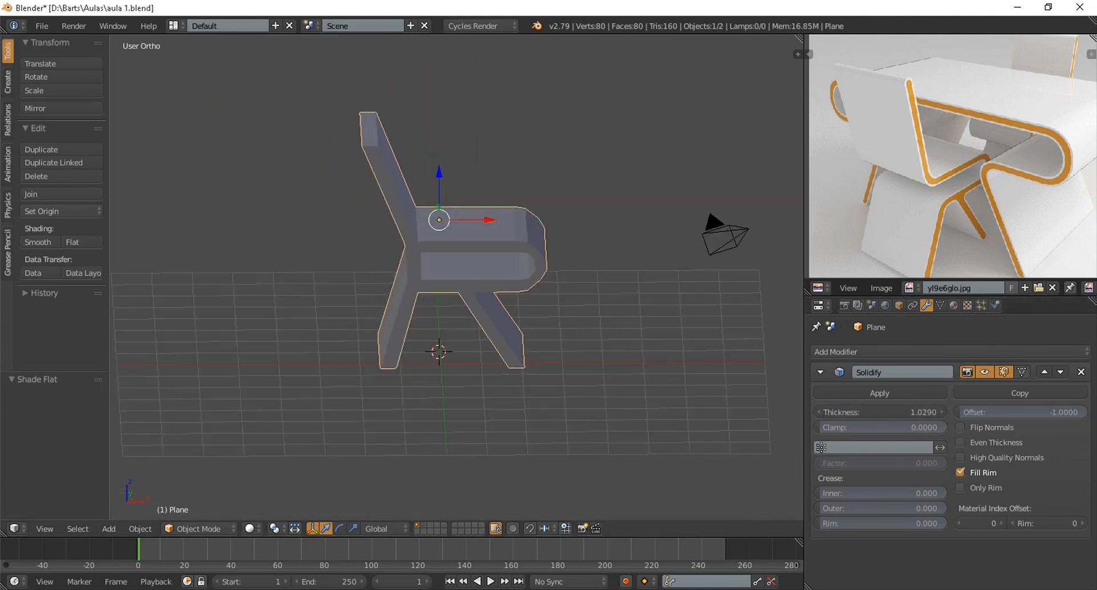
Scale the two inner corner vertices of the seat's front bend to about 0.90 along Z in the front view
key(KP_1)
scroll(457, 274, down, 1)
key(Tab)
scroll(572, 286, up, 6)
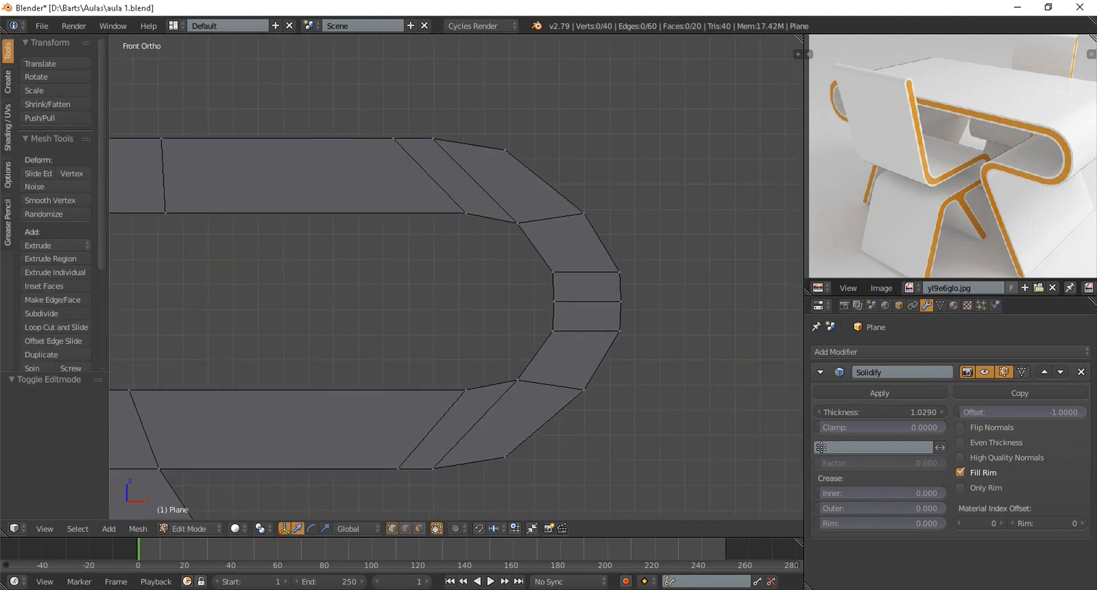
shift+middle_drag(514, 285, 540, 289)
right_click(558, 369)
key(s)
key(z)
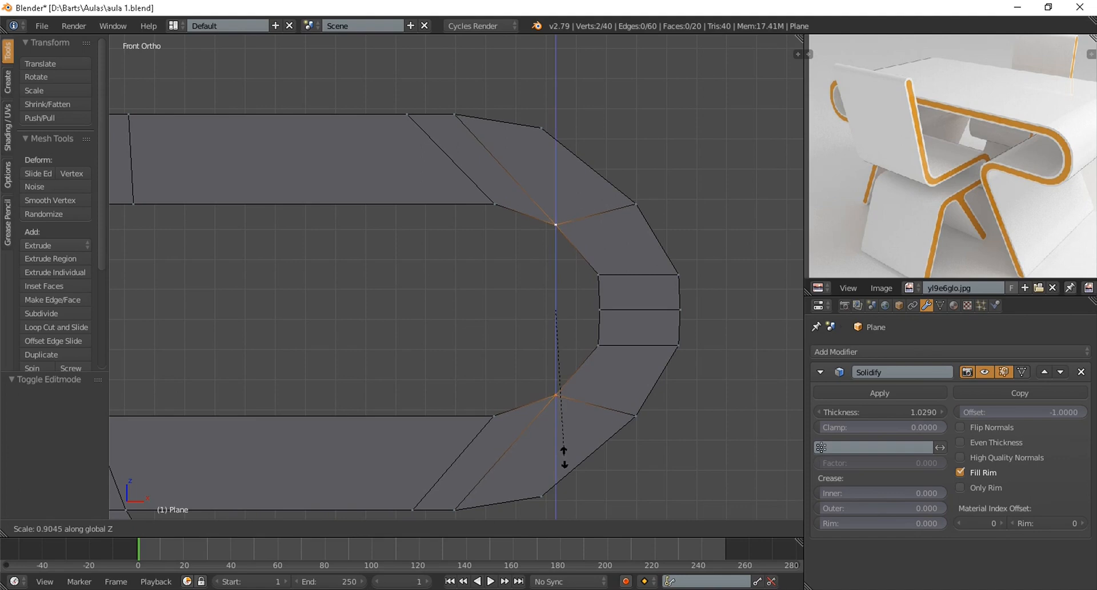
click(563, 456)
Move the middle inner vertex of the seat's front bend 0.030 along X
right_click(599, 309)
key(g)
key(x)
click(608, 310)
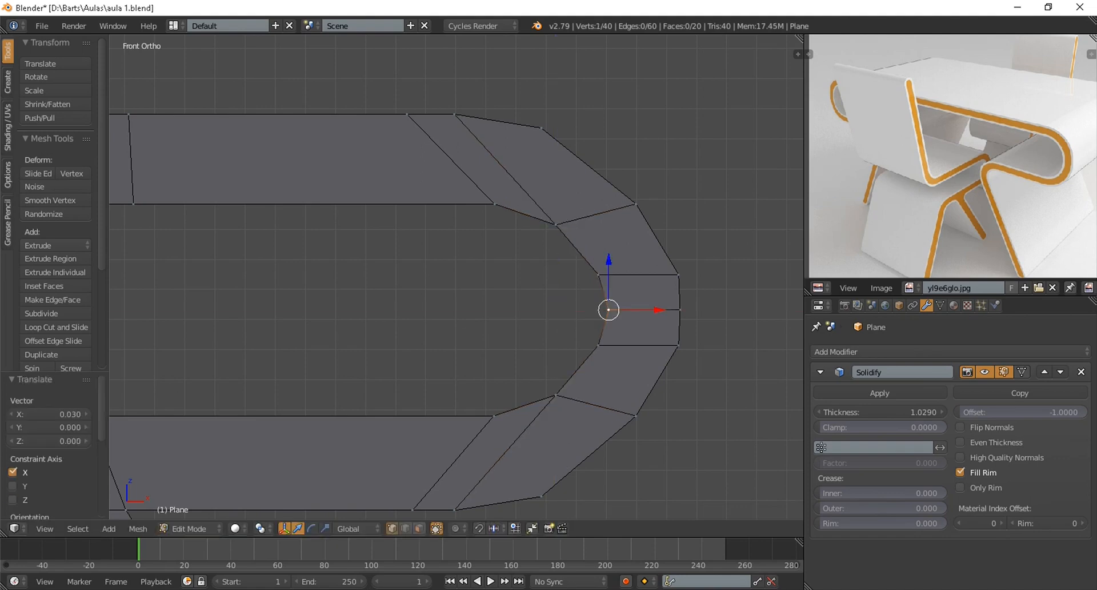
Add a centred lengthwise loop cut through the seat loop and scale the bend's two outer corner vertices to about 0.96 along Z
key(ctrl+r)
click(563, 449)
click(563, 449)
key(s)
key(z)
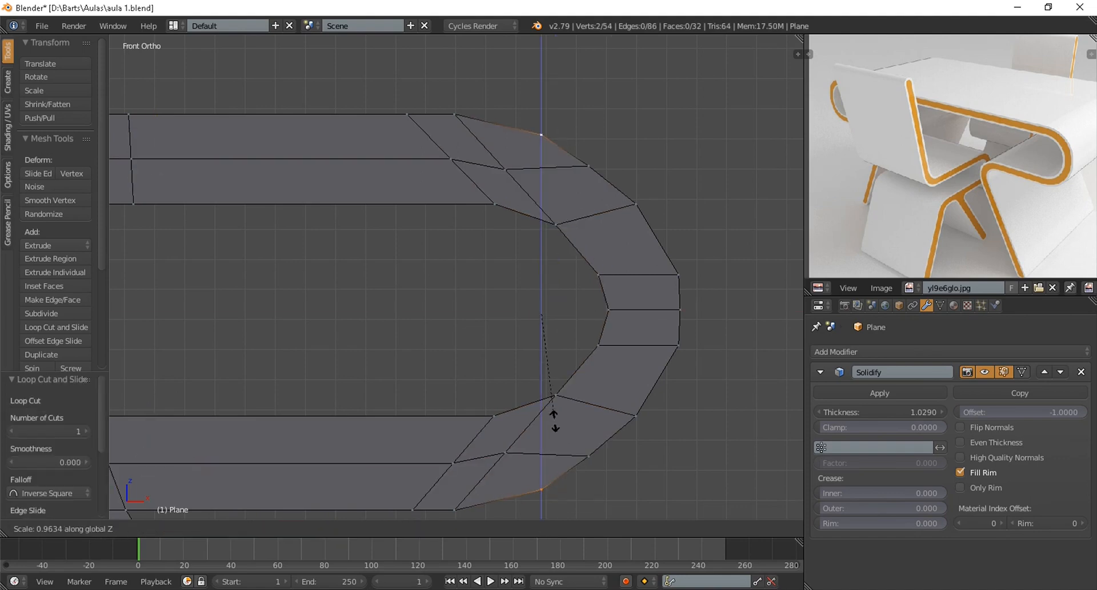
click(554, 421)
Move the outer and then the inner vertex pair beside the tip of the front bend slightly backward along X
right_click(679, 345)
shift+right_click(679, 275)
key(g)
key(x)
click(674, 275)
right_click(598, 275)
shift+right_click(599, 345)
key(g)
key(x)
key(g)
key(x)
click(590, 314)
Add a centred loop cut through the corner faces of the seat's front bend
scroll(457, 277, down, 2)
scroll(457, 278, up, 2)
scroll(457, 277, down, 9)
key(Tab)
scroll(439, 293, up, 7)
key(Tab)
scroll(456, 277, up, 1)
key(ctrl+r)
click(634, 336)
right_click(634, 336)
Spread the two new outer vertices of the front bend slightly apart along Z to round the curve
right_click(552, 415)
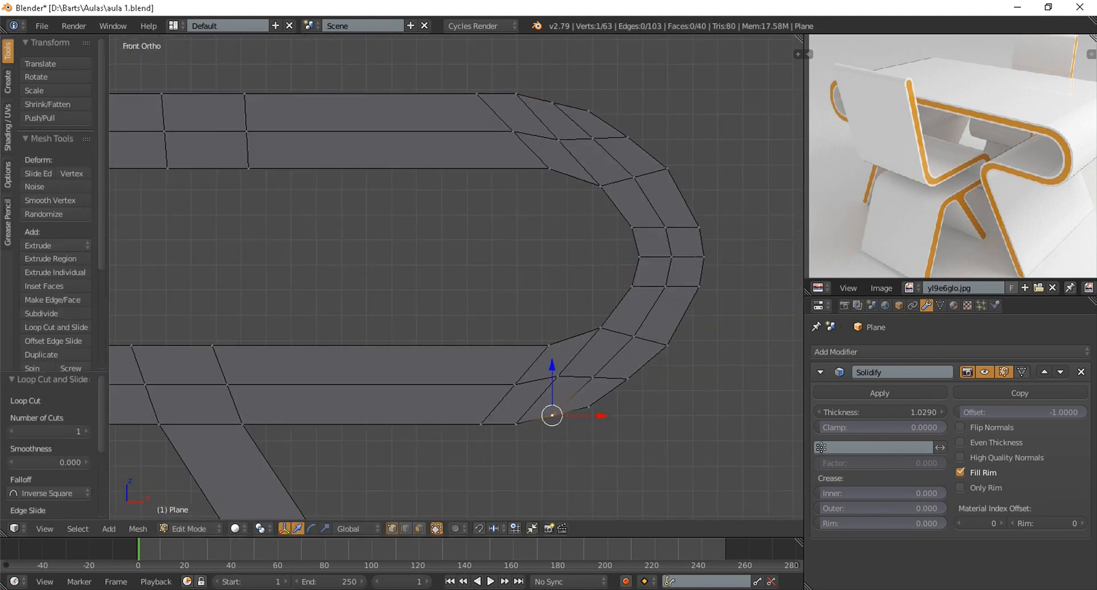
shift+right_click(552, 102)
scroll(456, 276, up, 1)
click(641, 499)
scroll(641, 499, down, 1)
key(Tab)
key(Tab)
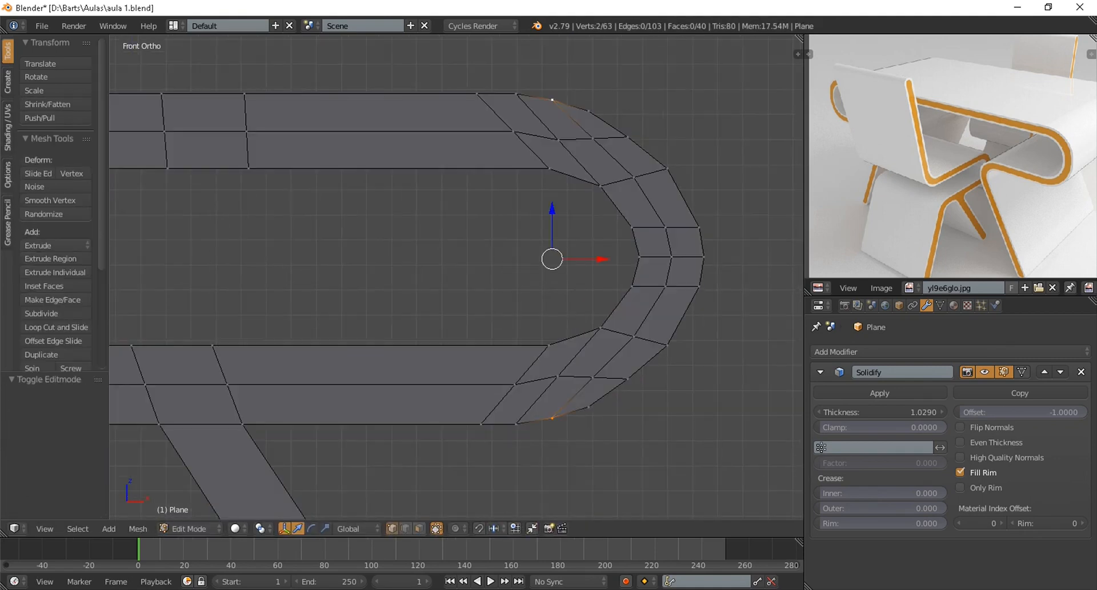
Refine the front bend by scaling an outer vertex pair to 0.969 along Z and adjusting vertices along X
key(g)
key(x)
key(Return)
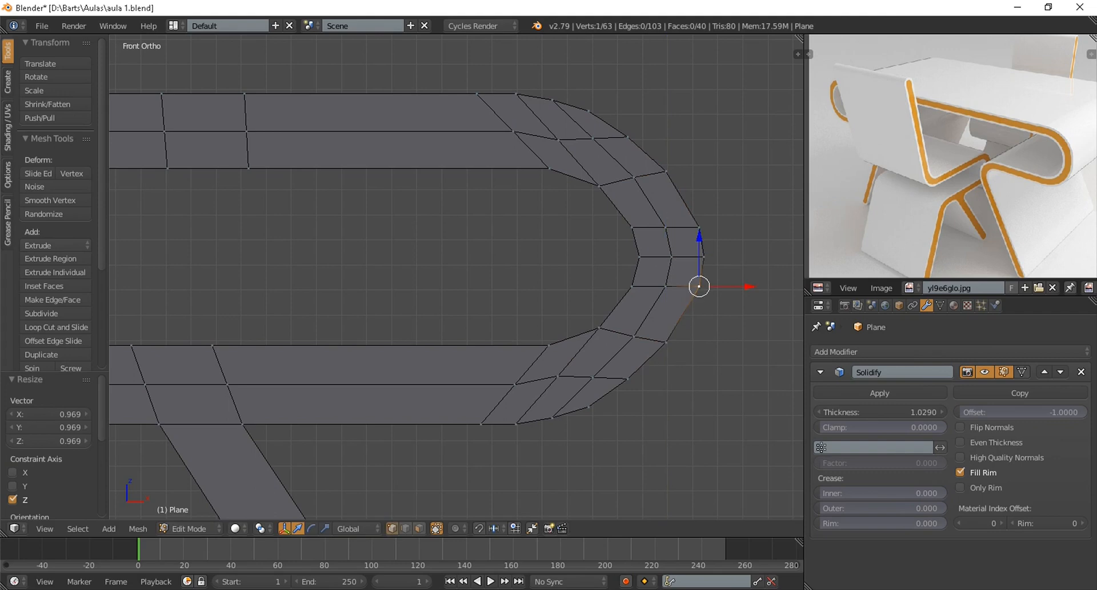
key(Tab)
scroll(456, 276, down, 5)
key(Tab)
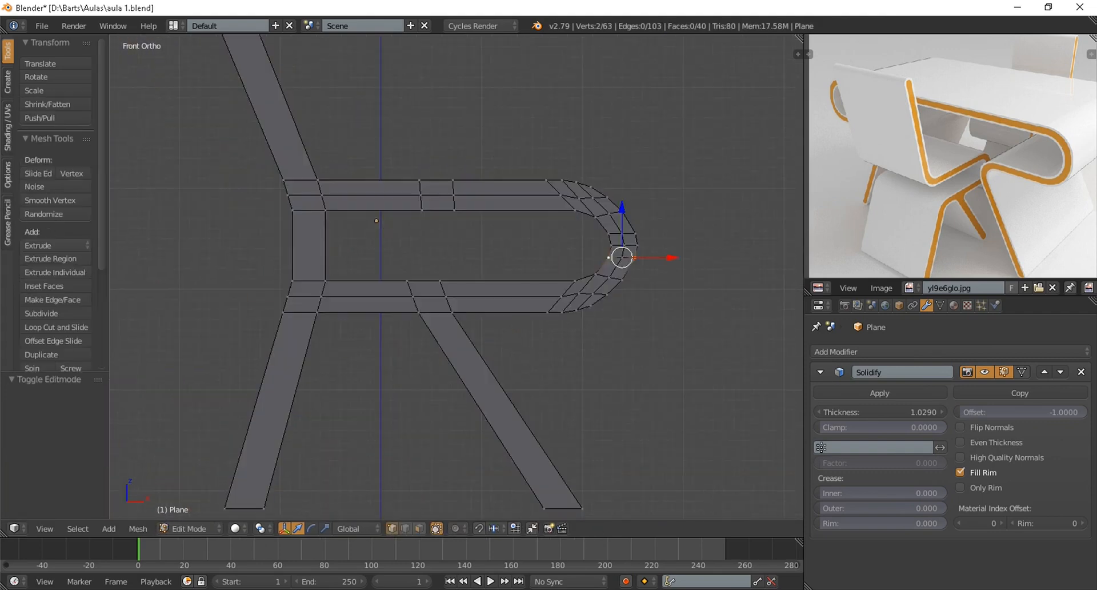
right_click(249, 57)
scroll(456, 277, down, 3)
scroll(456, 276, up, 4)
shift+middle_drag(456, 277, 469, 315)
scroll(456, 277, down, 3)
Add Bevel and Subsurf modifiers below the Solidify modifier and shade the chair smooth
key(Tab)
middle_drag(456, 277, 428, 314)
scroll(448, 280, down, 3)
scroll(474, 286, up, 2)
click(821, 372)
click(851, 351)
click(806, 143)
click(851, 351)
click(817, 307)
click(37, 242)
Set the Bevel modifier to 2 segments and its limit method to Angle
middle_drag(423, 274, 474, 288)
text(2)
key(Return)
click(911, 511)
scroll(911, 503, down, 5)
scroll(911, 492, up, 4)
Collapse the Solidify modifier's settings and switch the chair to flat shading
click(820, 352)
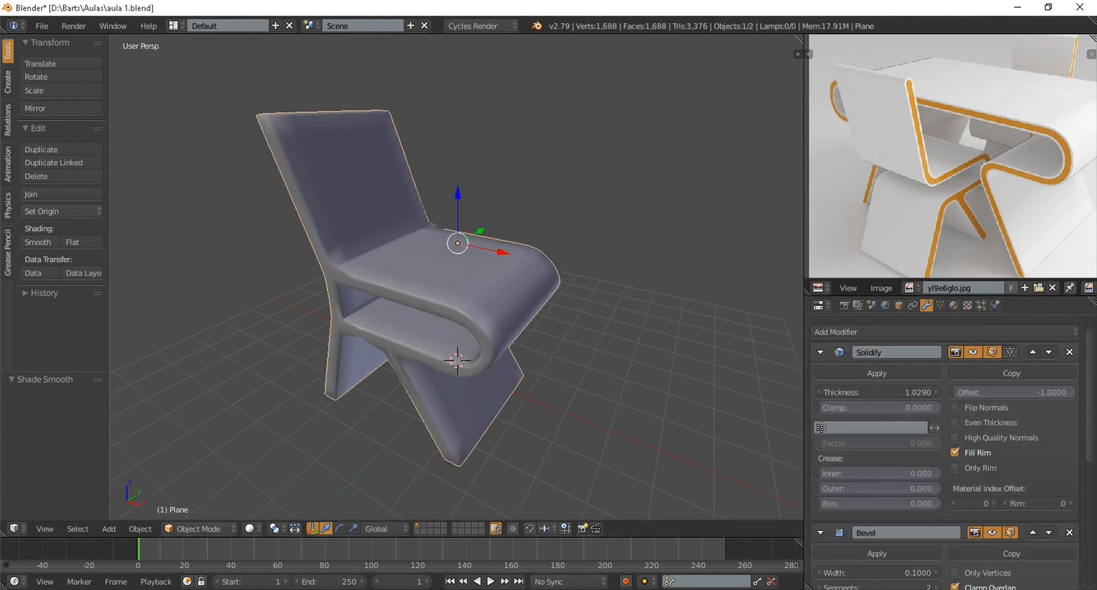
click(820, 352)
click(72, 242)
scroll(400, 286, up, 4)
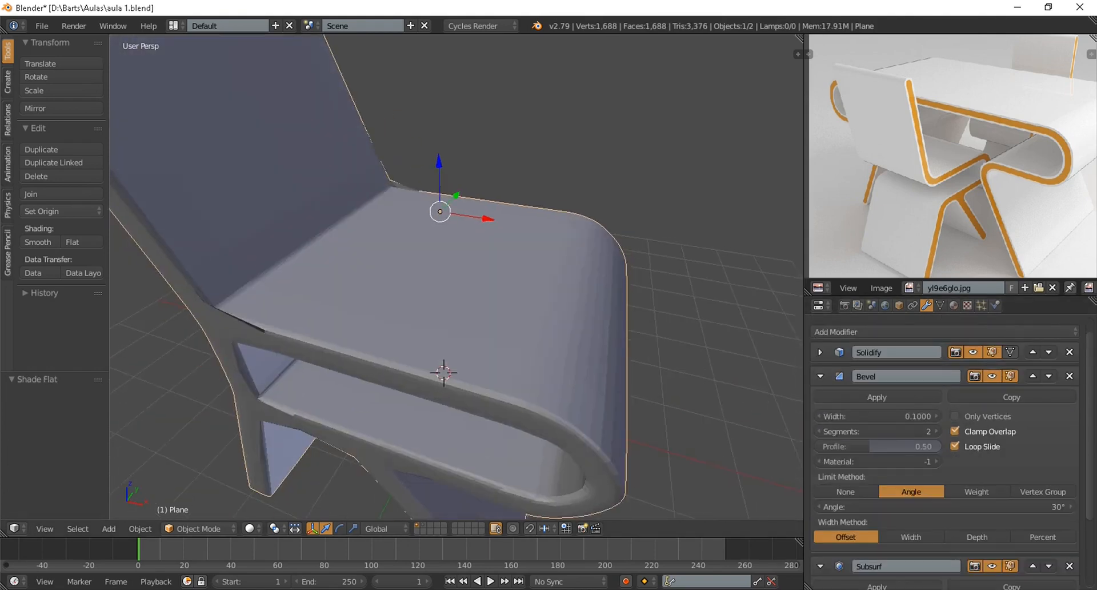
Remove the Solidify, Bevel and Subsurf modifiers from the chair
shift+middle_drag(365, 297, 503, 280)
mouse_move(400, 297)
middle_down()
mouse_move(474, 263)
mouse_move(406, 292)
middle_up()
scroll(406, 291, down, 2)
mouse_move(877, 416)
mouse_down()
mouse_move(844, 416)
mouse_move(877, 416)
mouse_up()
click(1069, 376)
middle_drag(514, 257, 400, 320)
click(1069, 376)
click(1069, 352)
Duplicate the chair profile and move the copy to layer 3
scroll(458, 285, down, 4)
key(shift+d)
key(m)
key(3)
Extrude the entire chair profile and move the extruded side -2.026 along Y to give it width
right_click(451, 294)
key(Tab)
key(a)
key(a)
key(e)
click(400, 320)
key(g)
key(y)
click(320, 343)
Adjust the chair's width by moving the extruded side along Y in the right view
key(KP_5)
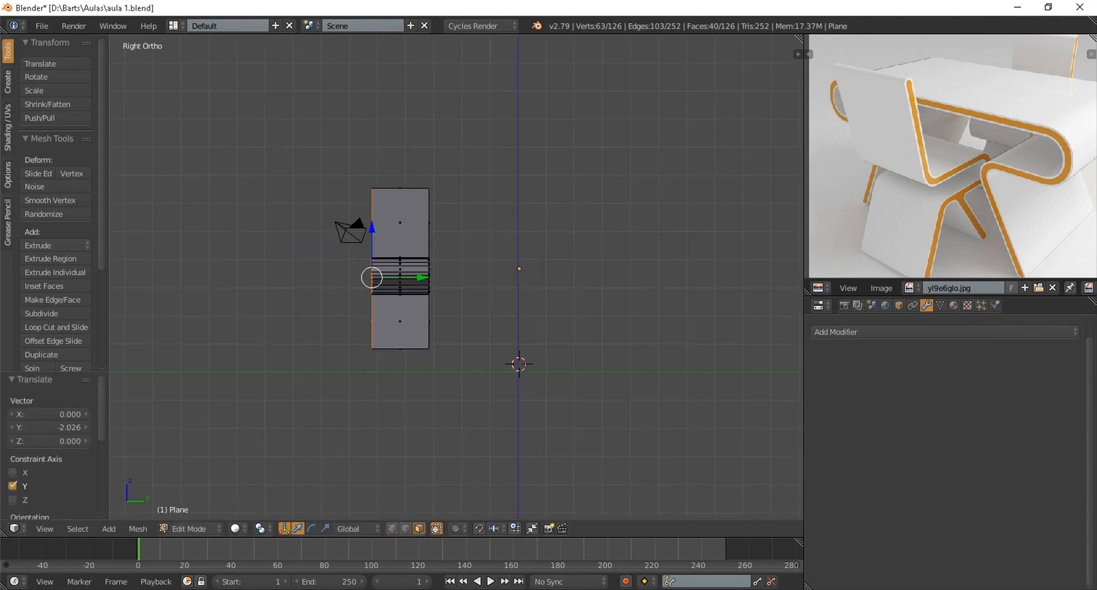
key(KP_3)
key(g)
key(y)
key(Tab)
key(KP_5)
middle_drag(445, 274, 560, 279)
Add a Bevel modifier with a width of 0.0130, followed by a Subsurf modifier
click(891, 332)
click(814, 105)
scroll(486, 285, up, 3)
middle_drag(486, 286, 417, 262)
mouse_move(877, 392)
mouse_down()
mouse_move(846, 392)
mouse_move(857, 392)
mouse_up()
mouse_move(491, 257)
middle_down()
mouse_move(440, 309)
mouse_move(503, 263)
mouse_move(531, 260)
mouse_move(506, 315)
mouse_move(457, 303)
mouse_move(511, 295)
mouse_move(515, 258)
mouse_move(469, 274)
mouse_move(532, 314)
mouse_move(463, 315)
mouse_move(508, 275)
mouse_move(525, 274)
mouse_move(445, 291)
mouse_move(503, 274)
middle_up()
click(891, 332)
click(822, 270)
Try the Bevel modifier's Angle, Weight and Vertex Group limit methods and set the Subsurf view subdivisions to 2
scroll(531, 260, down, 2)
click(911, 467)
scroll(485, 274, up, 2)
scroll(972, 434, down, 1)
click(977, 440)
click(1043, 440)
scroll(516, 258, down, 1)
scroll(946, 445, down, 3)
scroll(503, 275, down, 1)
scroll(946, 434, up, 3)
text(2)
key(Return)
Set the Bevel modifier's limit method to Vertex Group and its segments to 1
scroll(514, 286, up, 2)
click(977, 461)
click(911, 462)
click(1043, 461)
scroll(503, 286, up, 2)
click(877, 401)
text(1)
key(Return)
middle_drag(457, 275, 308, 272)
Delete the faces of the rear strut that joins the seat to the lower board
scroll(943, 434, down, 3)
scroll(457, 274, down, 4)
key(Tab)
scroll(457, 275, up, 3)
alt+right_click(279, 264)
shift+right_click(595, 245)
key(x)
click(571, 246)
middle_drag(595, 245, 394, 274)
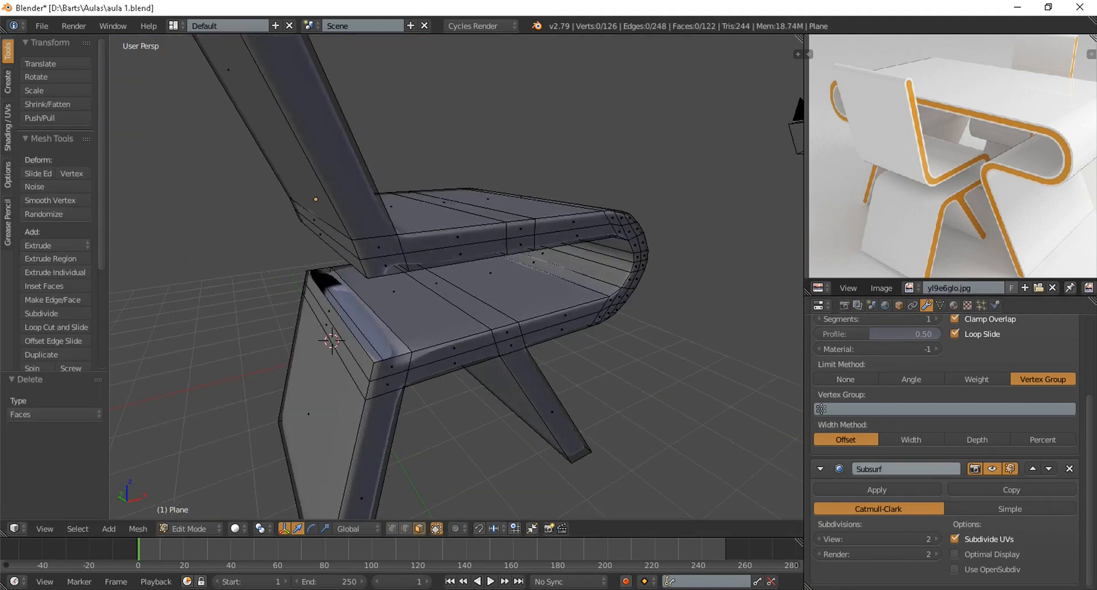
Turn off the viewport display of the Subsurf and Bevel modifiers and shade the chair flat
click(993, 469)
scroll(992, 469, up, 2)
scroll(992, 371, up, 2)
click(992, 372)
key(Tab)
click(74, 242)
Fill the two openings left by the deleted strut with new faces, using edge selection
middle_drag(320, 274, 365, 274)
key(Tab)
click(405, 529)
key(f)
middle_drag(457, 274, 423, 269)
key(f)
middle_drag(423, 229, 320, 280)
scroll(400, 263, down, 3)
Scale the rear inner edge pair of the seat and lower board to 1.079 along Z, shift it along X, and save the file
key(Tab)
key(Tab)
scroll(366, 274, up, 3)
right_click(369, 280)
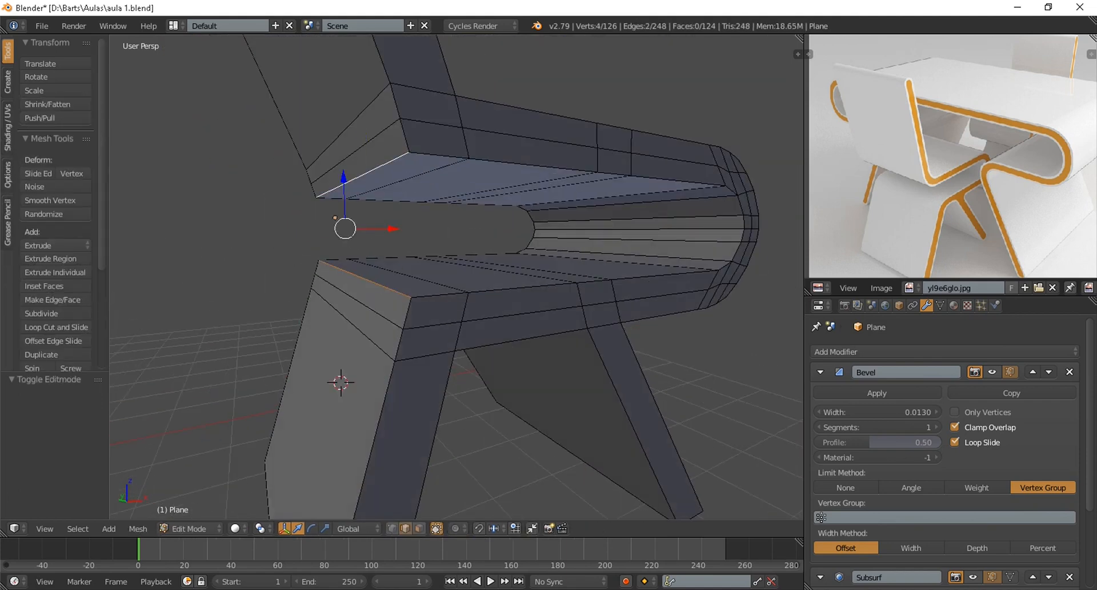
shift+right_click(364, 175)
key(KP_3)
key(KP_1)
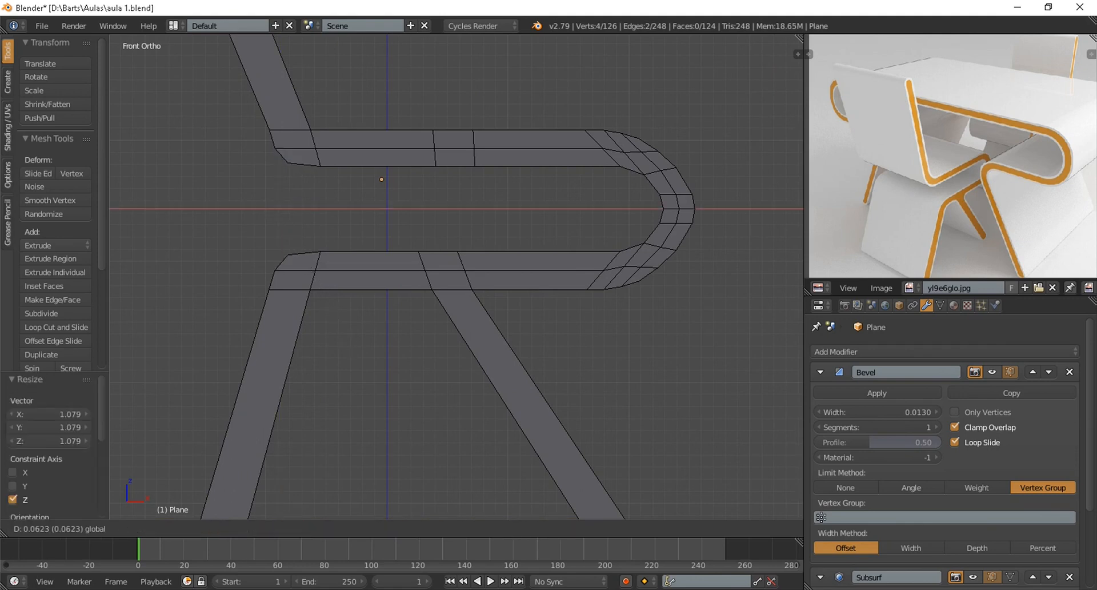
click(366, 182)
key(Tab)
scroll(400, 257, down, 4)
mouse_move(400, 229)
middle_down()
mouse_move(343, 268)
mouse_move(388, 228)
middle_up()
scroll(389, 240, up, 6)
key(ctrl+s)
Add two lengthwise loop cuts to each of the chair's legs without sliding them
key(Tab)
key(KP_1)
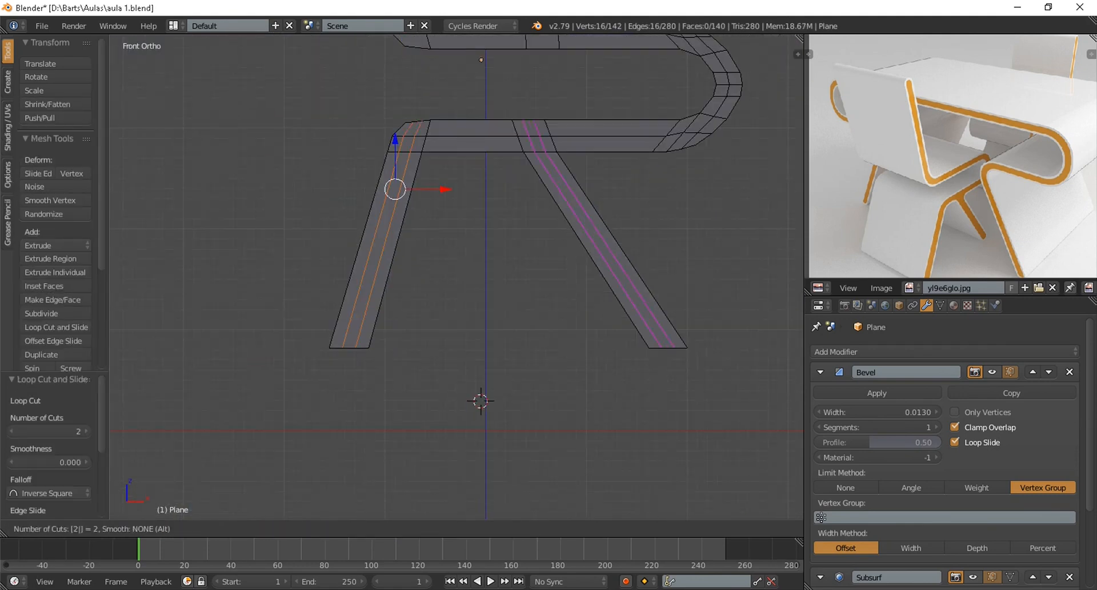
scroll(662, 342, up, 1)
click(663, 343)
right_click(663, 343)
scroll(628, 320, up, 2)
Move the middle pair of bottom edges on the rear leg down along Z
middle_drag(400, 331, 404, 307)
right_click(376, 313)
shift+right_click(395, 314)
scroll(400, 314, down, 3)
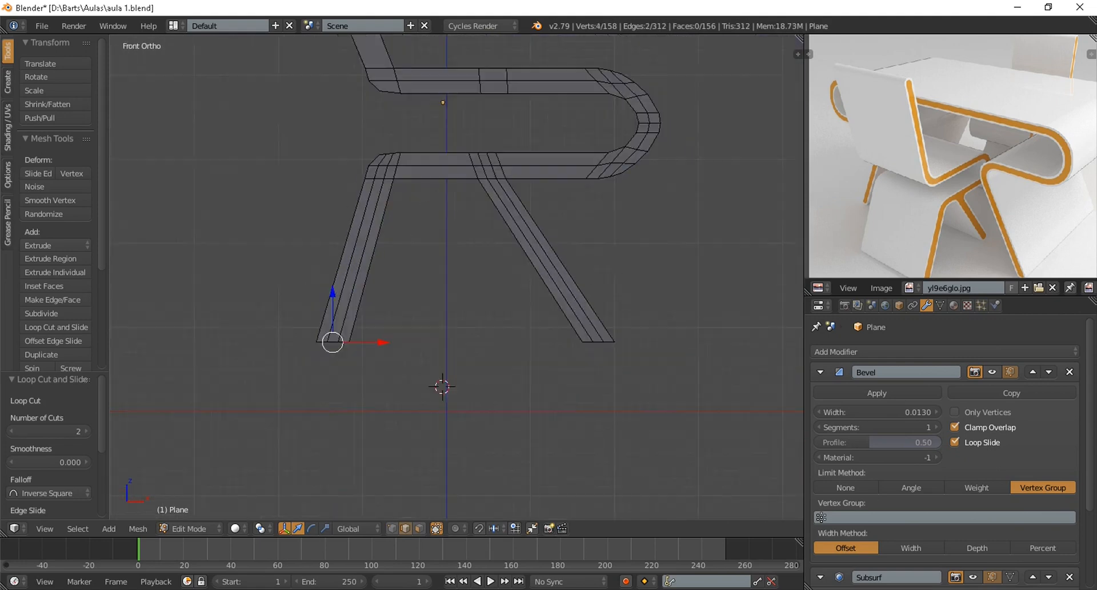
key(KP_1)
key(g)
key(z)
click(394, 325)
Move the middle pair of bottom edges on the front leg down along Z and -0.040 along X
middle_drag(515, 343, 494, 314)
right_click(638, 343)
shift+right_click(654, 343)
key(KP_1)
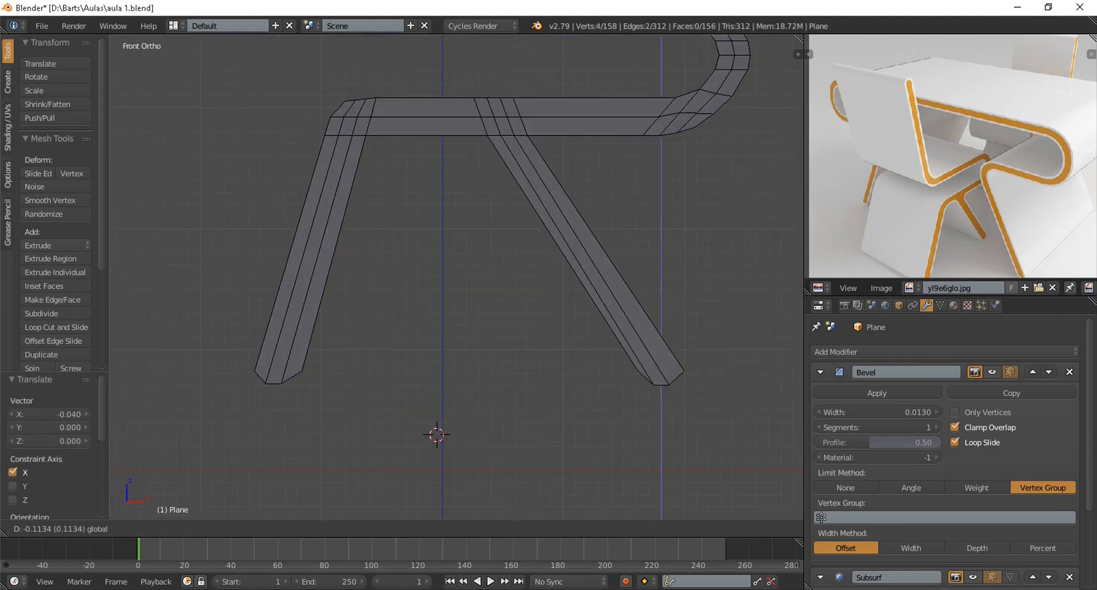
scroll(457, 278, up, 1)
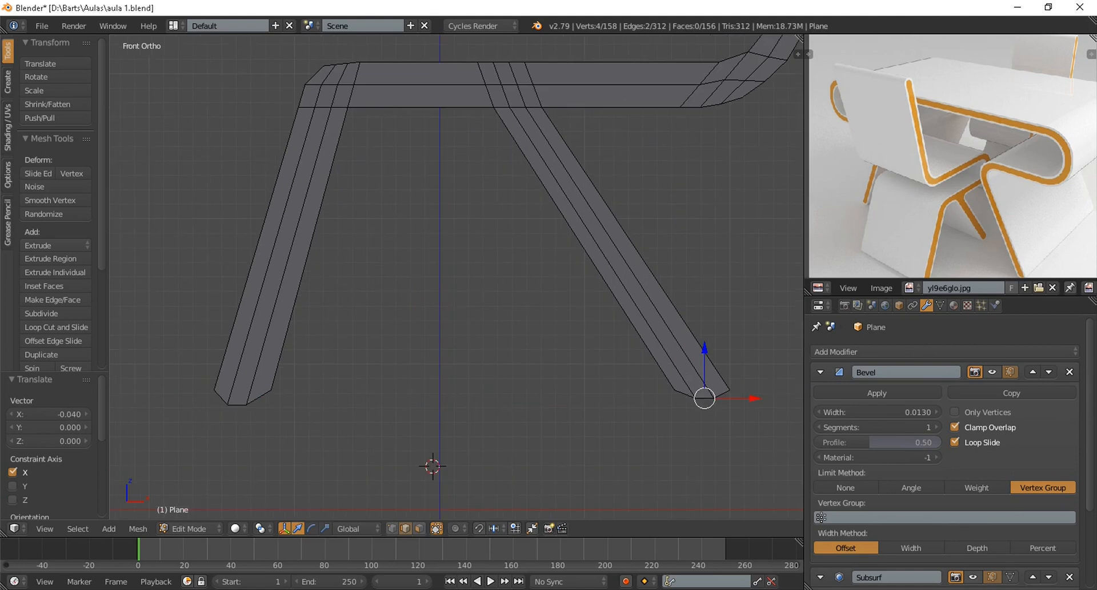
click(260, 394)
Reshape the rear leg's foot by adjusting its outer pair of bottom edges
scroll(260, 394, up, 1)
middle_drag(260, 394, 228, 377)
right_click(318, 382)
shift+right_click(252, 386)
key(KP_1)
click(334, 416)
Scale the outer pair of bottom edges on the front leg along X
middle_drag(333, 417, 389, 377)
right_click(640, 363)
shift+right_click(623, 369)
key(KP_1)
shift+middle_drag(743, 434, 524, 393)
scroll(685, 420, up, 2)
key(s)
key(x)
click(708, 427)
Reposition a single outer bottom edge of the front leg to even out its foot
middle_drag(708, 427, 457, 400)
right_click(618, 394)
key(KP_1)
click(600, 403)
Leave mesh editing and turn the viewport display of the Bevel and Subsurf modifiers back on
scroll(600, 403, down, 7)
key(Tab)
click(993, 372)
scroll(971, 428, down, 4)
middle_drag(549, 343, 583, 354)
click(992, 494)
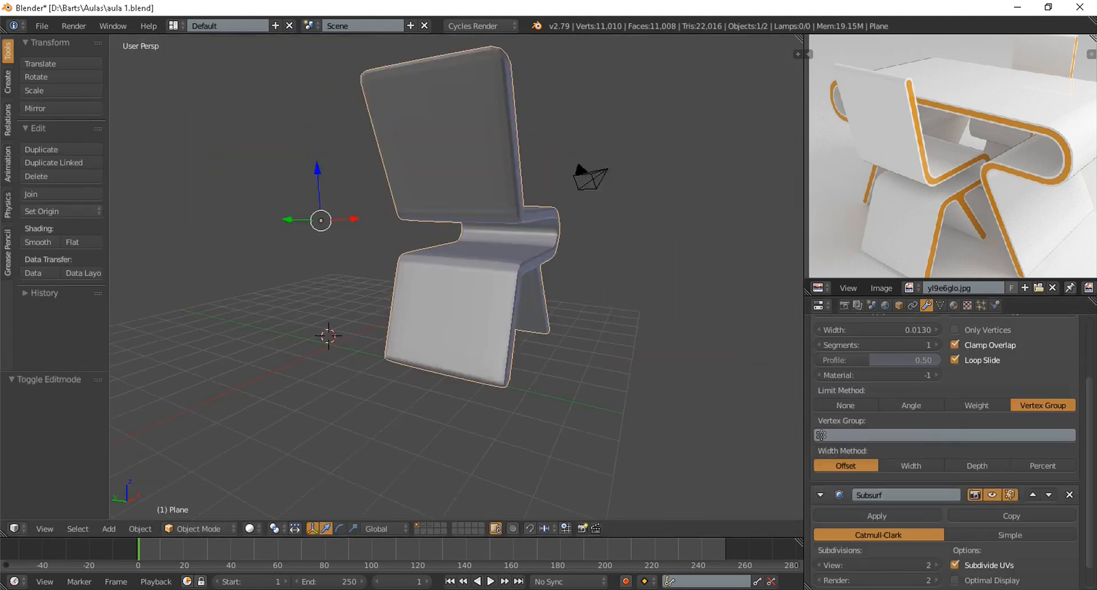
Set the chair's origin to the 3D cursor placed on it and scale the chair to about 1.12 along Y
scroll(431, 226, up, 5)
click(431, 226)
key(shift+ctrl+alt+c)
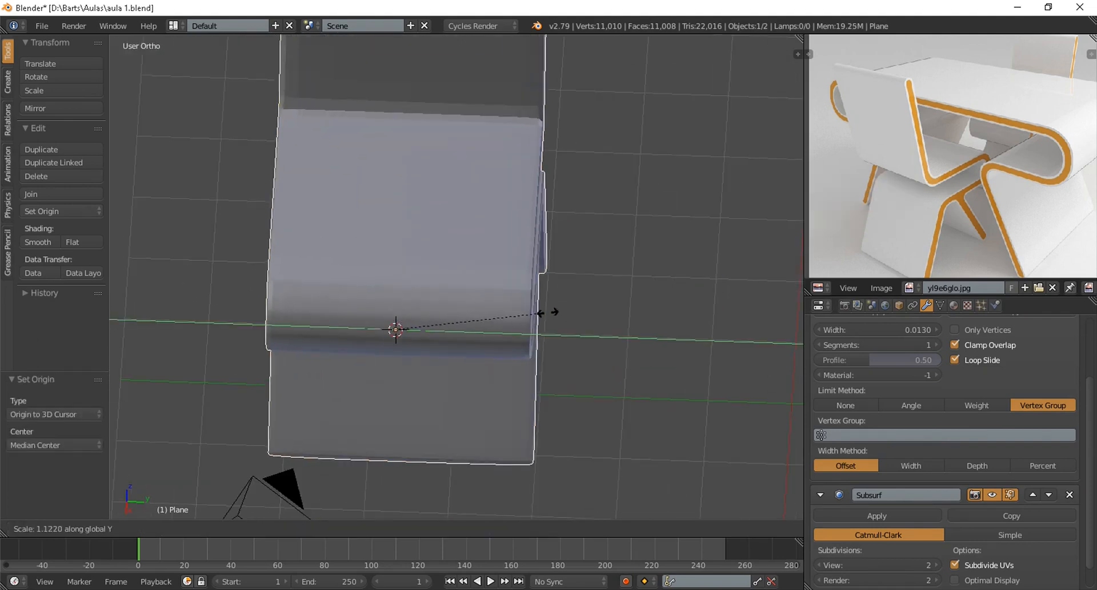
click(540, 308)
Set the Bevel modifier's segments to 2 and shade the chair smooth
key(Tab)
key(Tab)
key(KP_5)
middle_drag(457, 320, 617, 251)
scroll(457, 277, up, 3)
middle_drag(434, 285, 354, 266)
scroll(457, 276, up, 4)
scroll(457, 277, up, 2)
scroll(882, 394, up, 2)
click(880, 400)
scroll(457, 277, up, 4)
scroll(457, 277, down, 4)
scroll(458, 276, up, 4)
scroll(911, 443, down, 4)
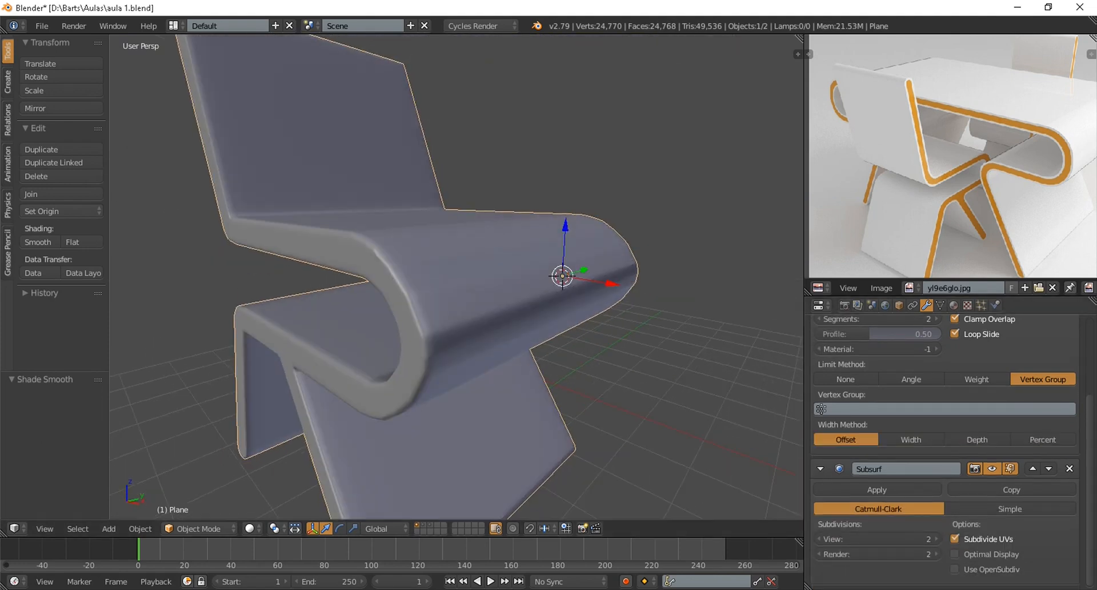
Try the None and Angle limit methods on the Bevel modifier, keeping the width method on Offset
click(846, 440)
click(845, 379)
click(911, 380)
scroll(457, 277, down, 2)
middle_drag(458, 286, 426, 246)
scroll(457, 276, up, 2)
scroll(877, 365, up, 2)
scroll(457, 276, up, 3)
scroll(457, 277, up, 2)
middle_drag(457, 286, 420, 275)
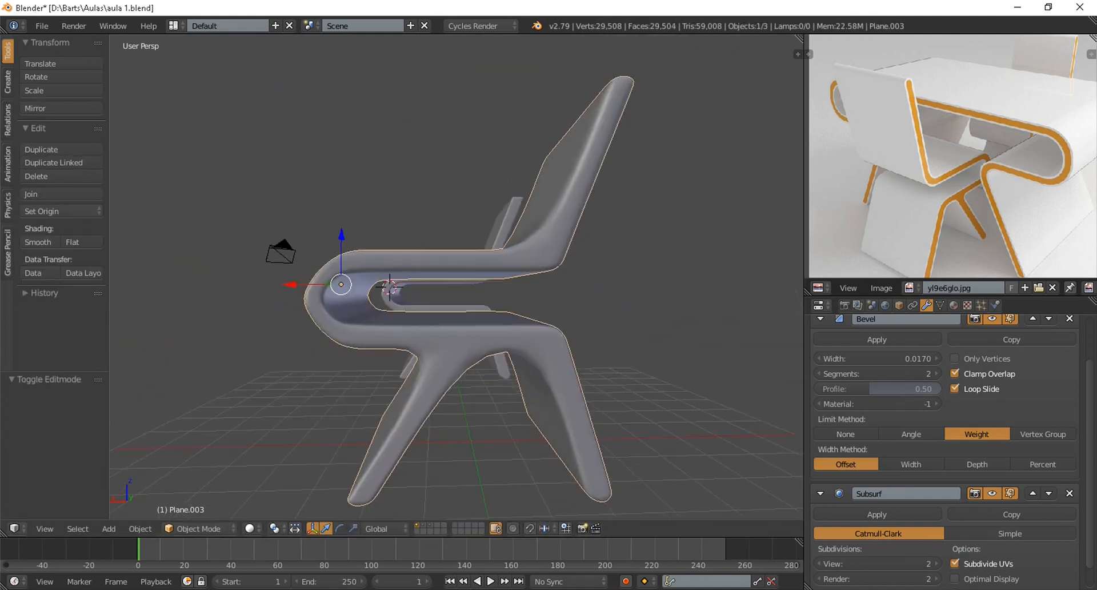
Move the selected edges at the tip of the chair's front bend along X
key(Tab)
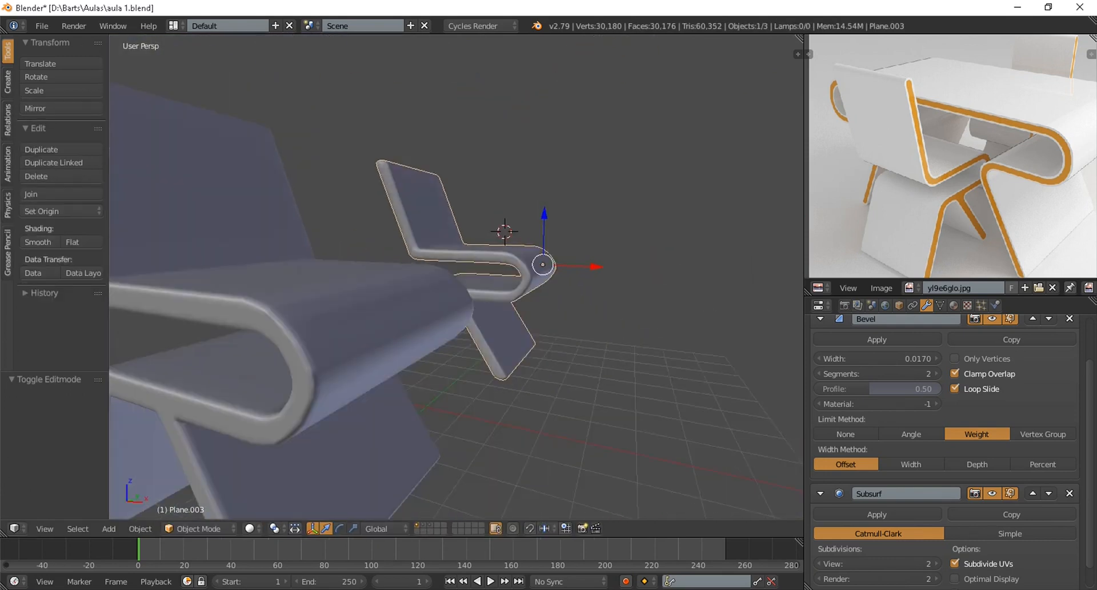
middle_drag(560, 285, 385, 292)
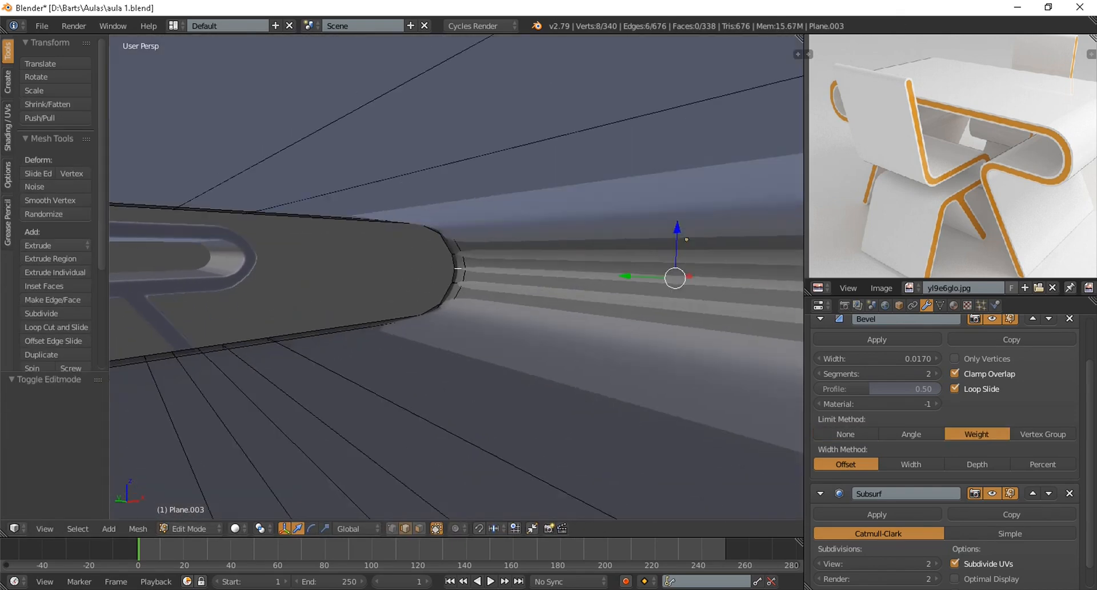
scroll(456, 277, down, 10)
middle_drag(400, 285, 572, 286)
key(KP_1)
scroll(607, 284, up, 10)
key(g)
key(x)
key(Tab)
scroll(456, 276, down, 4)
scroll(456, 277, up, 4)
scroll(456, 277, down, 4)
key(Tab)
Select the edges around the tip of the front bend and scale them along Z
scroll(456, 277, up, 3)
scroll(456, 276, up, 4)
shift+right_click(686, 243)
middle_drag(457, 280, 485, 280)
middle_drag(400, 280, 628, 280)
scroll(456, 277, up, 3)
scroll(456, 277, down, 3)
shift+right_click(448, 230)
scroll(456, 277, up, 4)
shift+right_click(634, 246)
scroll(456, 277, up, 3)
shift+right_click(228, 246)
scroll(456, 276, down, 4)
middle_drag(457, 280, 542, 280)
middle_drag(400, 280, 543, 280)
shift+right_click(440, 342)
key(KP_1)
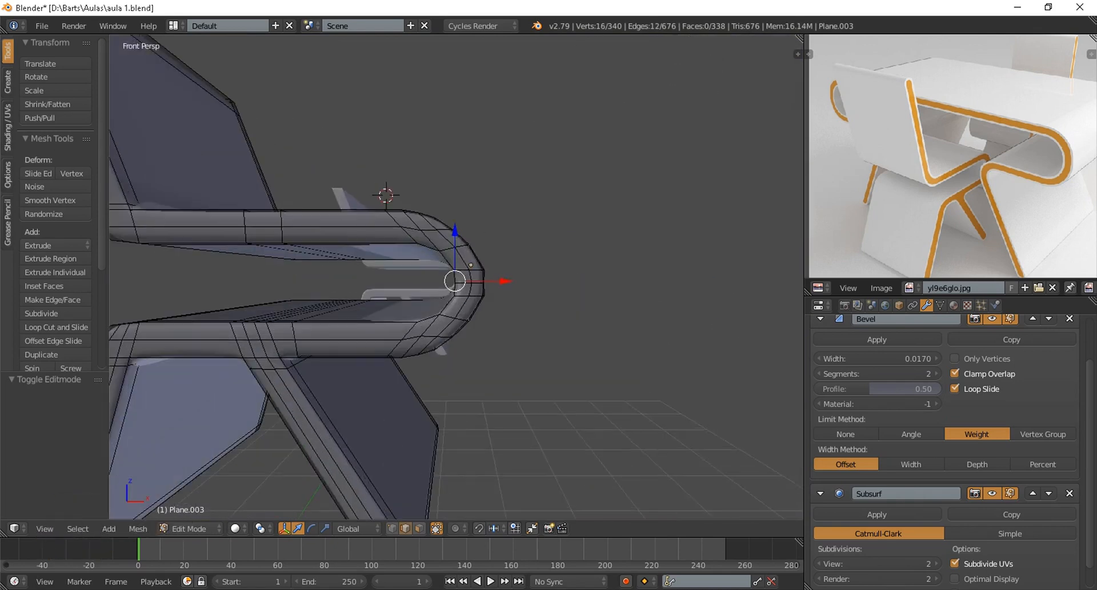
click(495, 421)
key(Tab)
scroll(456, 277, down, 3)
scroll(456, 277, up, 2)
key(Tab)
key(s)
key(z)
click(504, 459)
key(Tab)
scroll(456, 276, down, 4)
mouse_move(458, 280)
middle_down()
mouse_move(503, 303)
mouse_move(400, 292)
mouse_move(491, 274)
mouse_move(491, 286)
mouse_move(548, 280)
mouse_move(468, 283)
middle_up()
scroll(456, 277, down, 3)
Move the edges at the tip of the front bend about 0.035 along X and save the file
key(Tab)
middle_drag(675, 320, 503, 343)
alt+shift+right_click(509, 357)
key(KP_1)
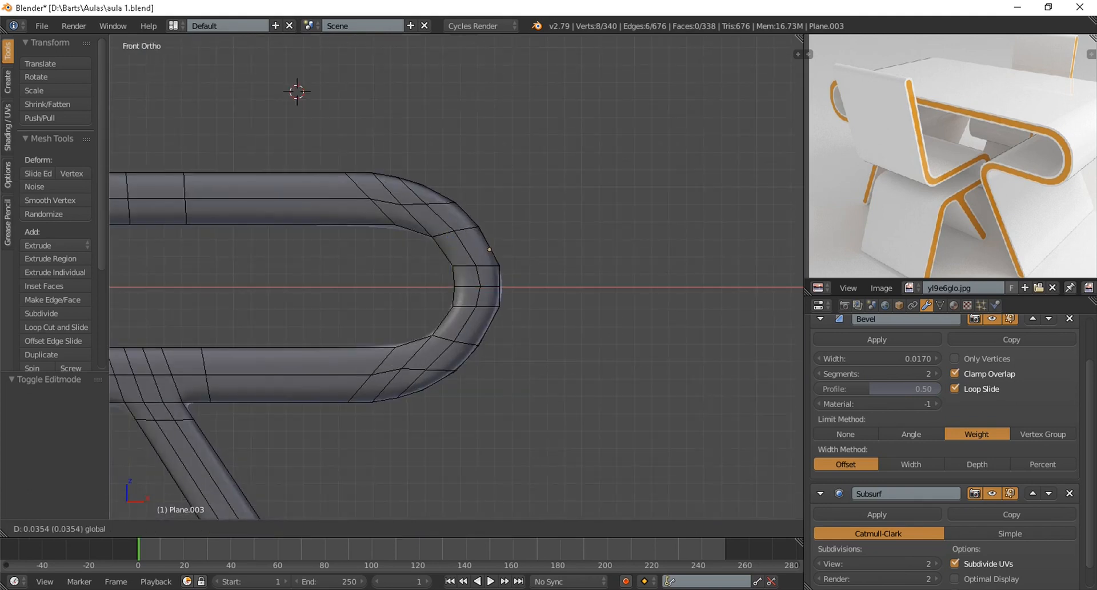
click(502, 286)
key(Tab)
scroll(455, 277, down, 4)
middle_drag(458, 280, 388, 337)
scroll(456, 277, down, 3)
key(ctrl+s)
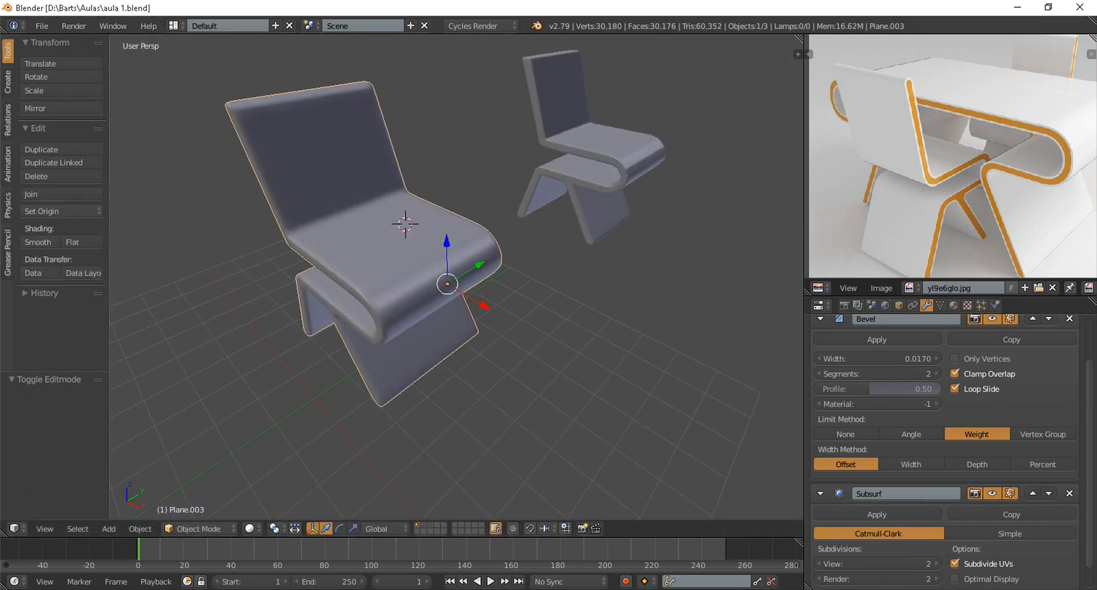
Box-select the chair's faces beyond one side strip in wireframe display and delete them
scroll(456, 277, up, 3)
mouse_move(457, 280)
middle_down()
mouse_move(560, 297)
mouse_move(531, 274)
mouse_move(446, 286)
middle_up()
key(Tab)
scroll(456, 276, down, 2)
key(KP_3)
click(418, 528)
scroll(408, 549, up, 1)
scroll(456, 276, up, 4)
click(265, 498)
scroll(456, 277, down, 3)
key(b)
drag(366, 118, 548, 451)
scroll(456, 276, up, 2)
click(411, 402)
key(Tab)
mouse_move(410, 343)
middle_down()
mouse_move(457, 337)
mouse_move(486, 366)
middle_up()
Return to solid display and remove the Subsurf and Bevel modifiers from the remaining side strip
click(250, 528)
click(269, 482)
mouse_move(429, 320)
middle_down()
mouse_move(400, 309)
mouse_move(457, 319)
mouse_move(474, 297)
middle_up()
click(1069, 493)
click(1070, 347)
scroll(456, 297, up, 1)
Box-select the strip's rim faces in wireframe display and delete them, keeping only the flat side profile
key(Tab)
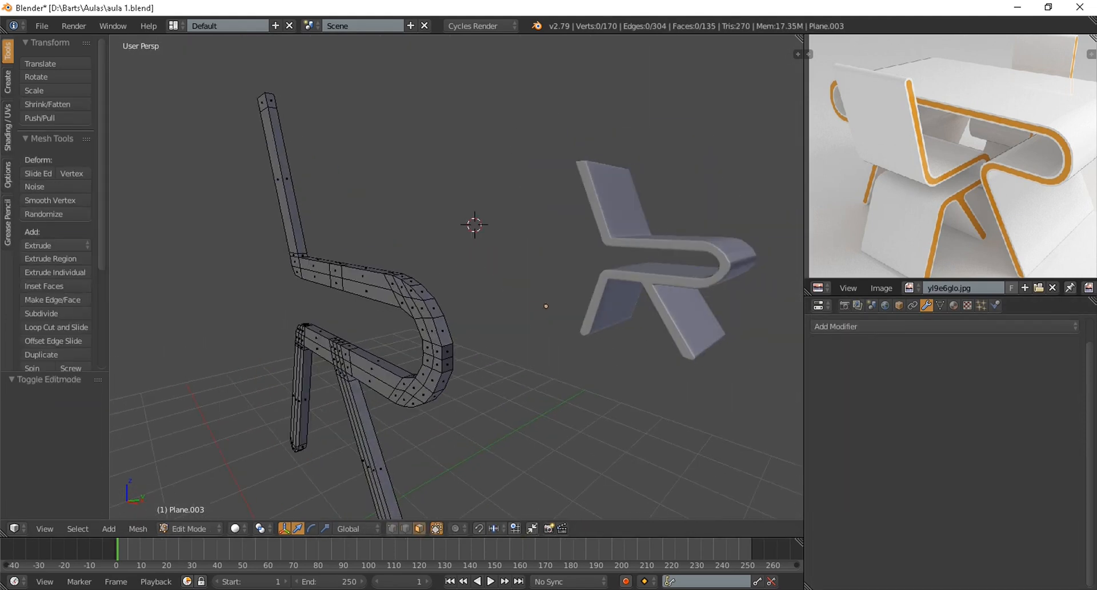
key(KP_3)
click(235, 528)
click(265, 497)
right_click(225, 304)
drag(388, 59, 412, 502)
middle_drag(400, 285, 514, 303)
key(Tab)
key(Tab)
Select all faces of the side profile and inset them by about 0.015
scroll(457, 277, up, 2)
scroll(457, 277, down, 2)
key(a)
key(a)
key(a)
key(KP_5)
key(KP_1)
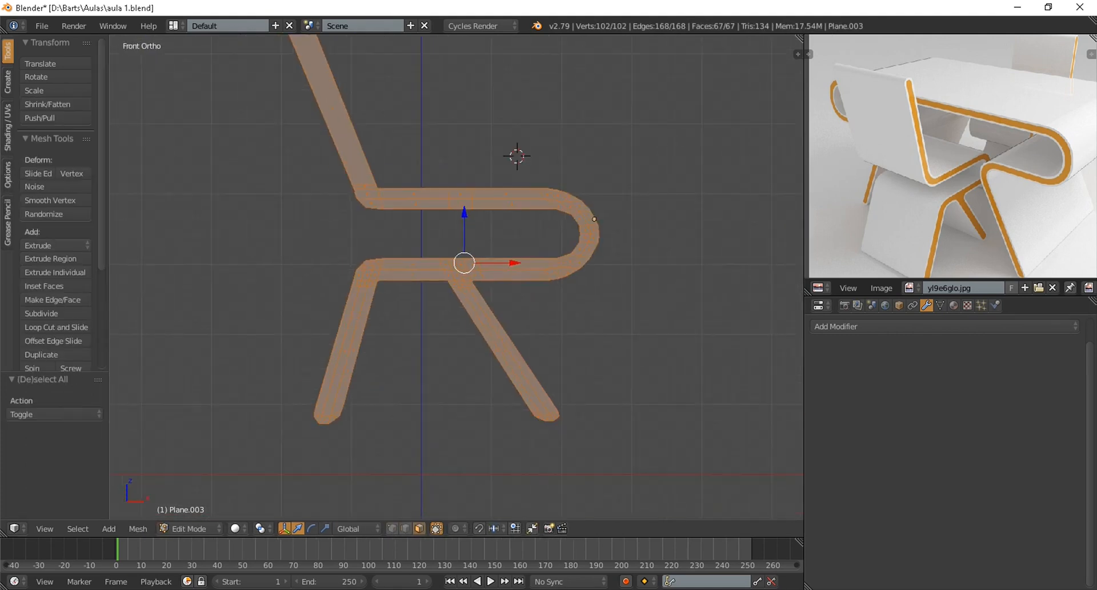
scroll(457, 277, down, 1)
key(i)
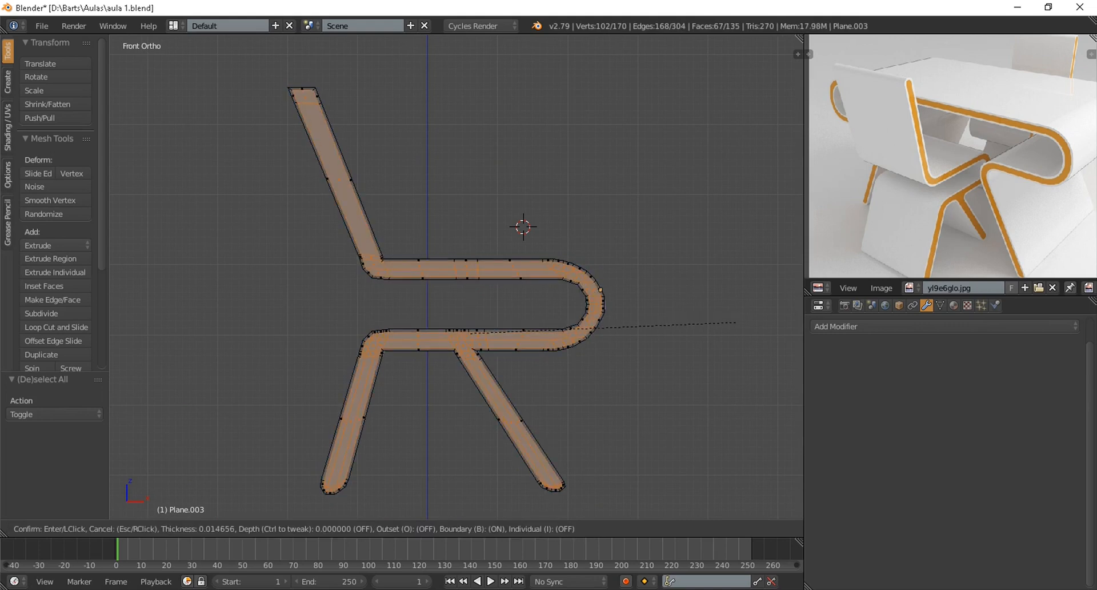
click(736, 323)
middle_drag(736, 323, 669, 366)
key(KP_5)
key(Tab)
key(Tab)
middle_drag(631, 261, 671, 236)
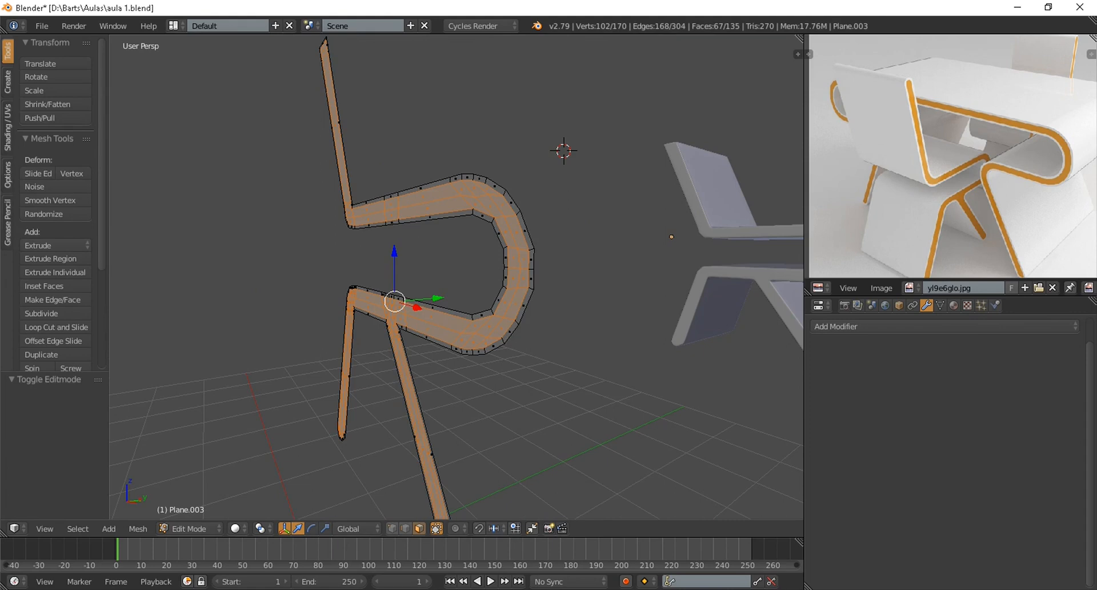
Duplicate the inset side profile, place the copy beside it and reselect the original
key(Tab)
scroll(457, 277, down, 4)
middle_drag(515, 275, 469, 303)
key(shift+d)
drag(556, 270, 719, 230)
right_click(402, 200)
Extrude the profile's outer border along Y to form the body of the chair
scroll(457, 277, up, 3)
key(Tab)
scroll(492, 274, up, 1)
middle_drag(491, 274, 480, 300)
key(e)
key(Escape)
key(g)
key(y)
click(440, 270)
key(Tab)
Try a Solidify modifier with a thickness of 0.666 on the chair
click(875, 326)
click(814, 266)
drag(877, 387, 914, 387)
mouse_move(657, 286)
middle_down()
mouse_move(440, 286)
mouse_move(645, 291)
middle_up()
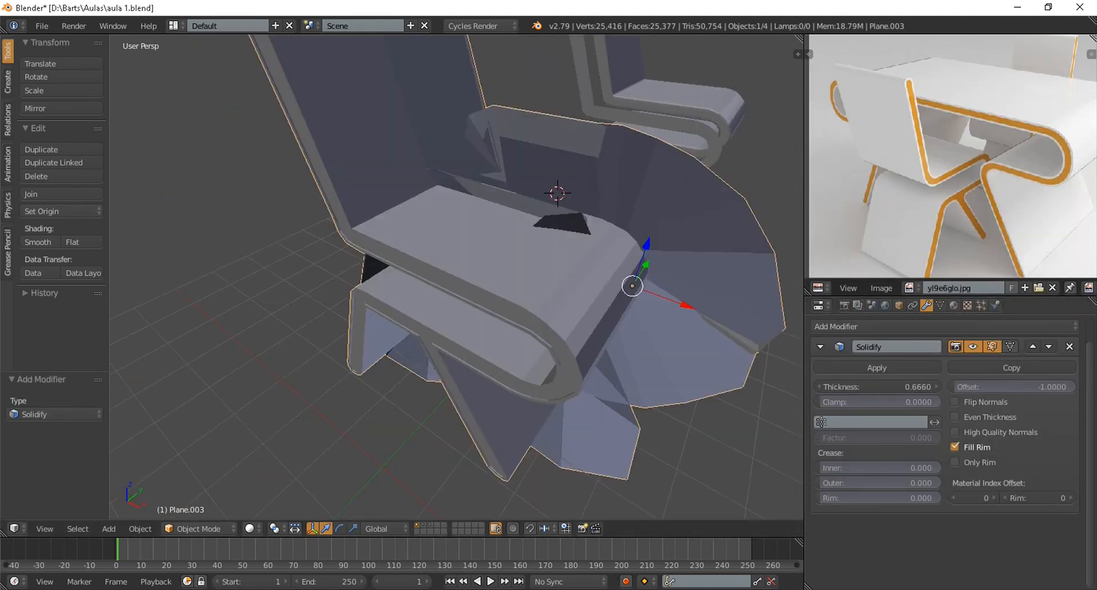
click(1069, 346)
Add a Mirror modifier to the half chair and mirror it across the Z axis
scroll(458, 277, down, 3)
scroll(457, 277, up, 6)
key(Tab)
right_click(502, 210)
scroll(343, 406, down, 2)
scroll(457, 277, down, 6)
key(KP_5)
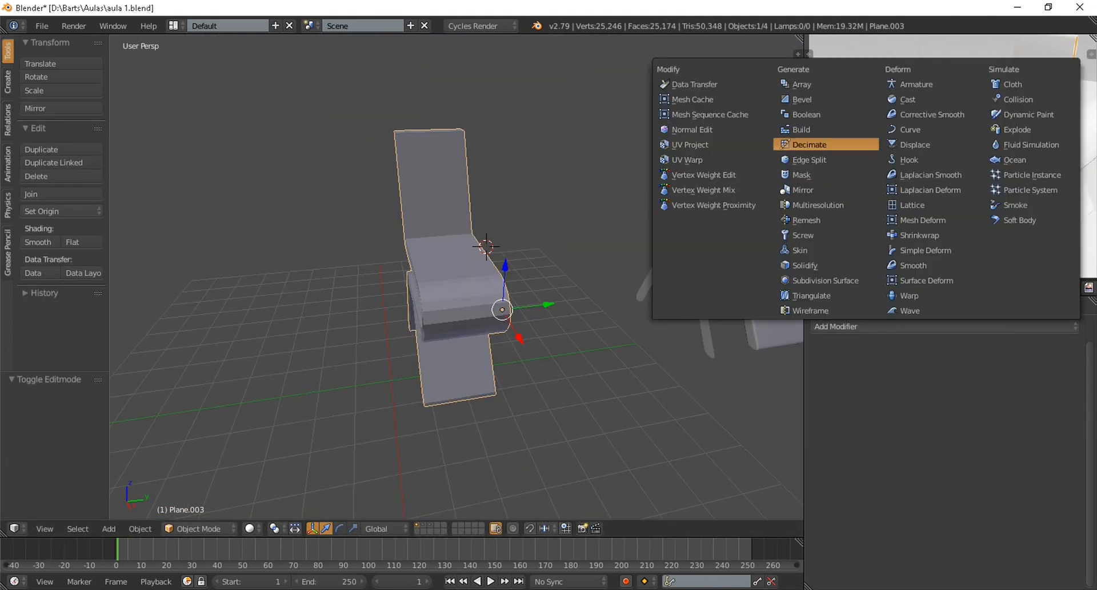
click(803, 190)
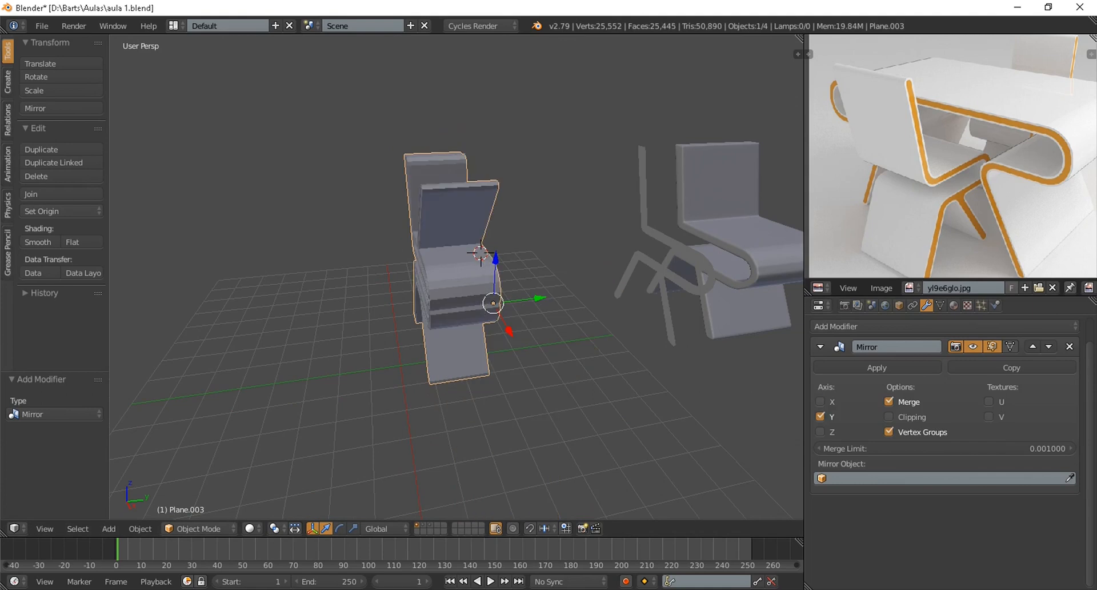
middle_drag(532, 297, 526, 274)
Enable clipping on the Mirror modifier and move the open border edge loop by -0.225 along Y
key(Tab)
key(KP_3)
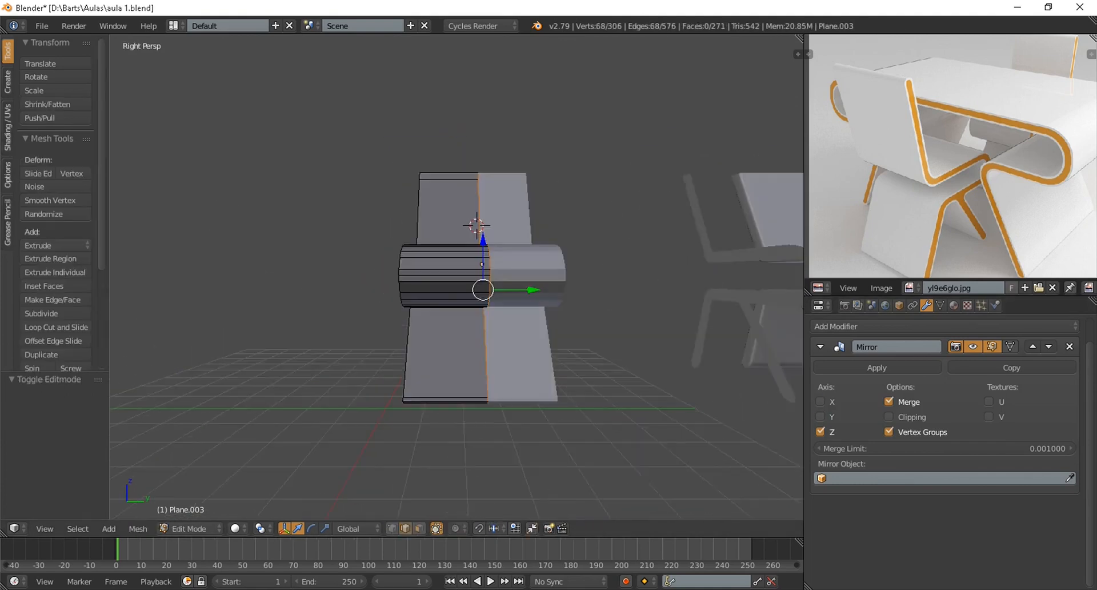
key(KP_5)
scroll(492, 274, up, 3)
drag(541, 298, 537, 298)
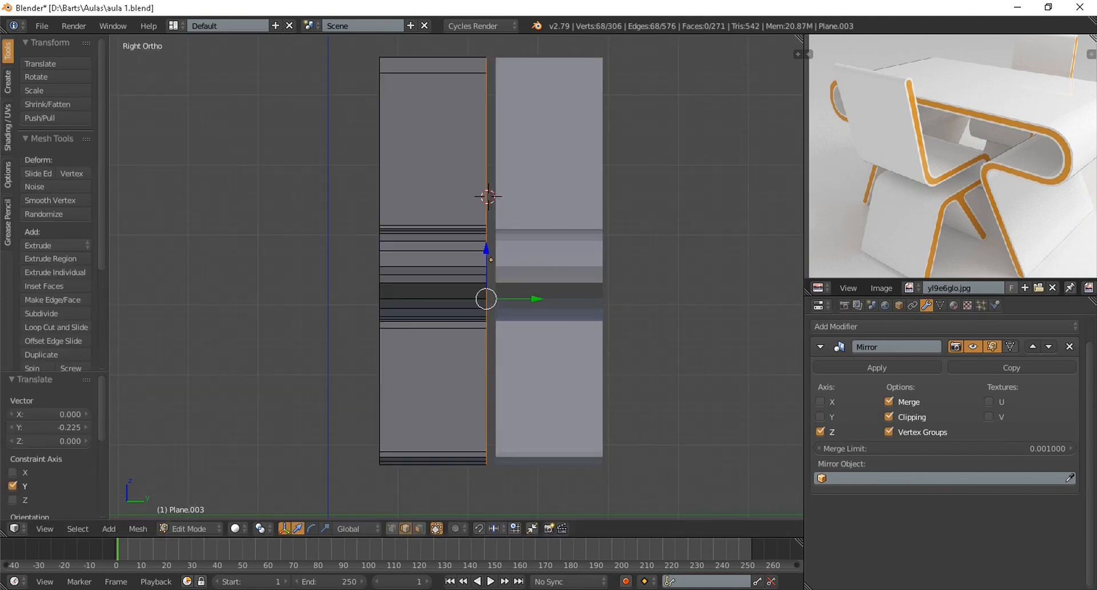
key(Tab)
key(KP_5)
middle_drag(515, 280, 625, 268)
Create a new material for the chair and open its mesh for editing
key(Tab)
click(953, 305)
middle_drag(515, 303, 531, 275)
key(Tab)
click(914, 396)
key(Tab)
key(KP_1)
key(KP_5)
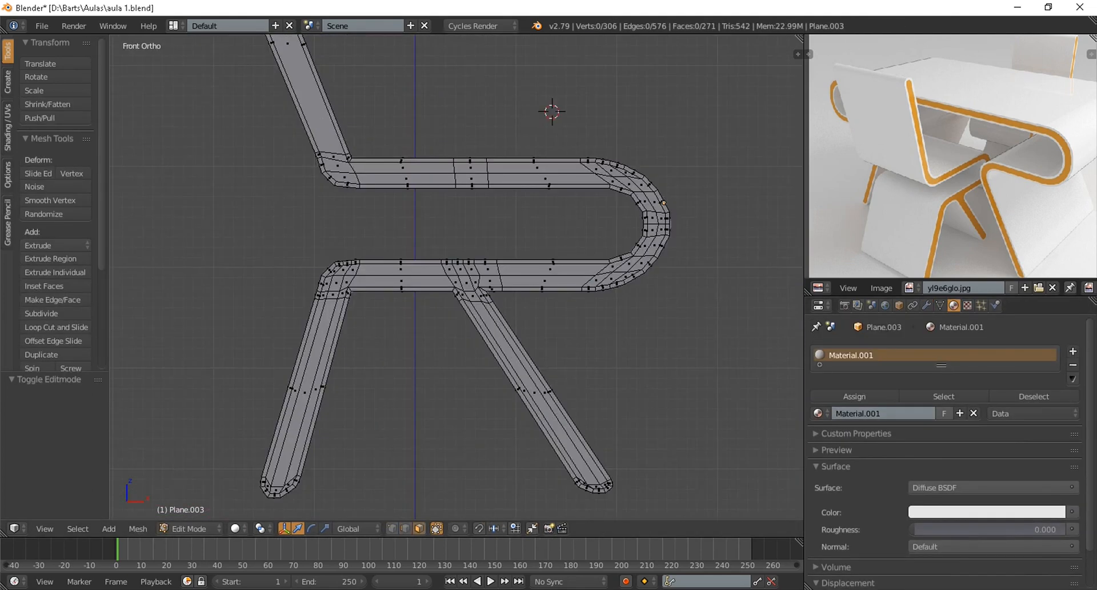
Select the inner side faces along the slanted leg under the chair's lower bar, leaving out the narrow border faces
shift+middle_drag(572, 400, 389, 149)
scroll(457, 277, up, 6)
key(c)
drag(486, 392, 549, 383)
Add the inner side faces of the leg junction and the adjoining lower bar to the selection
scroll(457, 277, down, 2)
shift+middle_drag(286, 85, 526, 457)
scroll(468, 309, up, 1)
key(c)
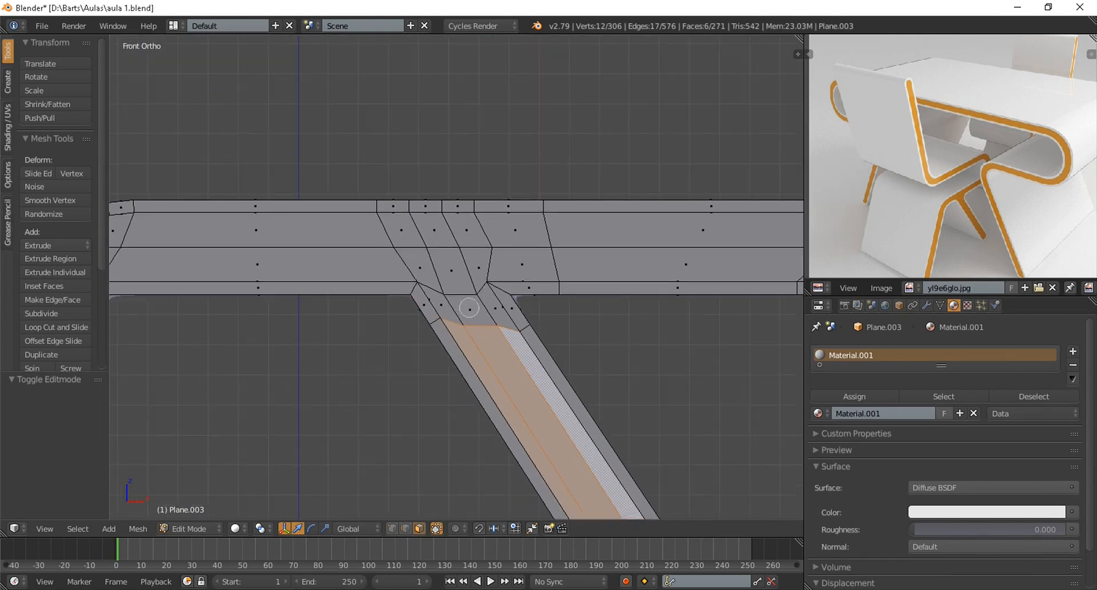
mouse_move(457, 294)
mouse_down()
mouse_move(575, 243)
mouse_move(274, 240)
mouse_up()
right_click(275, 240)
Add the inner faces of the other leg down to its foot to the selection and deselect the stray border face there
shift+middle_drag(274, 240, 590, 221)
scroll(590, 221, up, 1)
drag(344, 241, 360, 350)
right_click(360, 350)
scroll(360, 350, down, 2)
mouse_move(360, 366)
shift+middle_down()
mouse_move(480, 188)
mouse_move(483, 114)
shift+middle_up()
scroll(434, 297, up, 4)
key(c)
drag(407, 326, 410, 335)
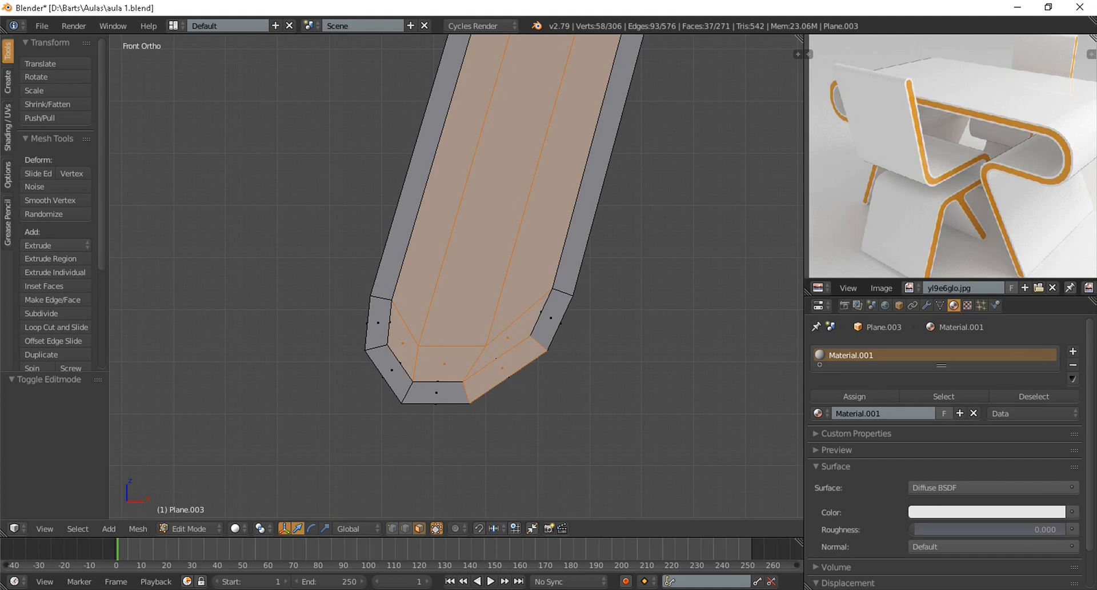
shift+right_click(504, 370)
Add the inner side faces around the chair's rounded bend to the selection
scroll(504, 365, down, 5)
mouse_move(629, 103)
shift+middle_down()
mouse_move(320, 366)
mouse_move(320, 423)
shift+middle_up()
scroll(320, 423, up, 1)
key(c)
drag(421, 107, 399, 91)
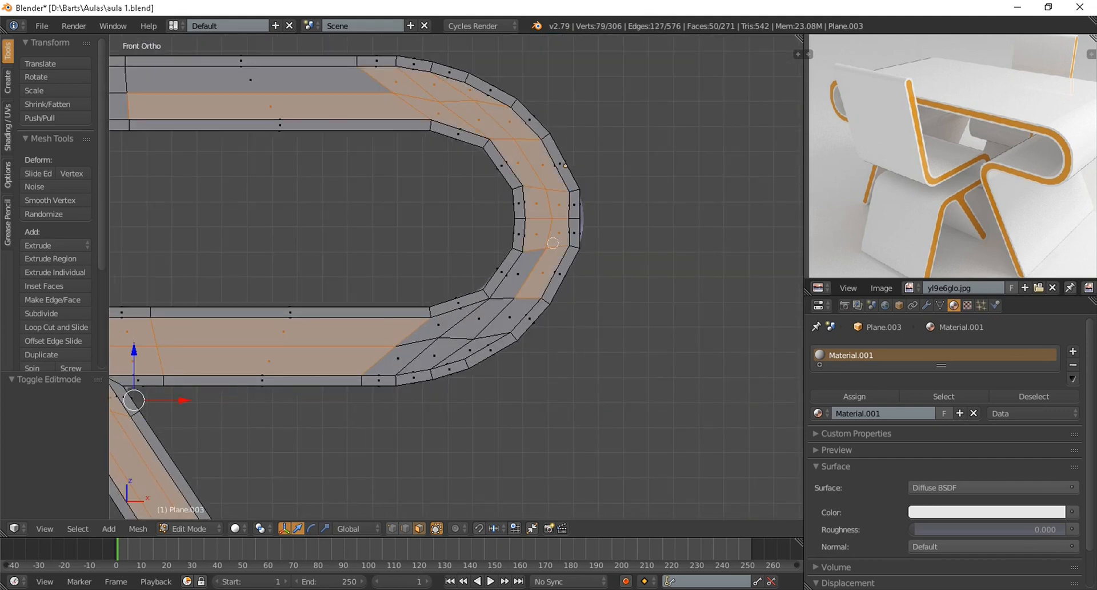
drag(419, 343, 470, 349)
Add the inner side faces of the upper seat bar and the backrest to the selection
shift+middle_drag(496, 182, 743, 290)
scroll(743, 289, down, 3)
drag(645, 234, 335, 242)
mouse_move(334, 242)
shift+middle_down()
mouse_move(477, 350)
mouse_move(496, 406)
shift+middle_up()
key(c)
drag(496, 407, 462, 366)
scroll(434, 274, down, 1)
shift+middle_drag(371, 91, 423, 184)
scroll(423, 183, up, 6)
key(c)
click(366, 215)
Assign the selected side faces to a new material slot and create a new material in it
scroll(366, 214, down, 9)
mouse_move(434, 246)
middle_down()
mouse_move(343, 263)
mouse_move(423, 272)
middle_up()
click(1073, 352)
click(855, 426)
click(920, 444)
key(Tab)
Add a Bevel modifier and a Subdivision Surface modifier to the chair after the Mirror modifier
scroll(492, 286, down, 4)
middle_drag(492, 286, 571, 263)
scroll(572, 263, up, 3)
click(926, 305)
click(821, 346)
click(857, 326)
click(794, 100)
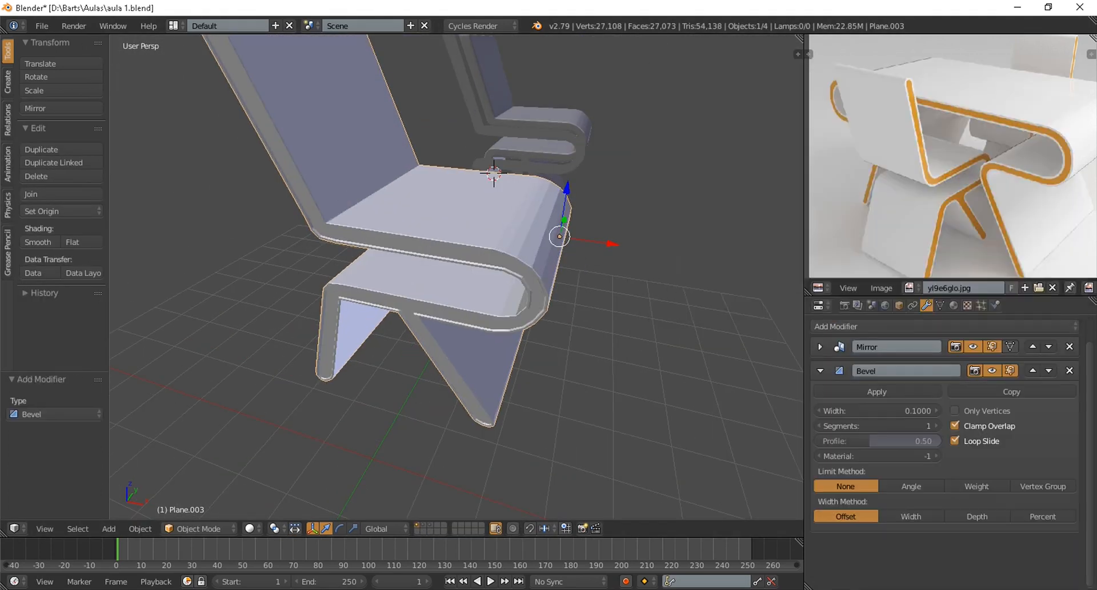
click(857, 326)
click(800, 280)
Set the Bevel modifier to 2 segments with the Weight limit method, and the Subsurf view subdivisions to 2
scroll(491, 274, down, 7)
middle_drag(491, 275, 486, 228)
scroll(492, 257, up, 7)
text(2)
key(Return)
click(977, 486)
scroll(491, 274, down, 3)
scroll(486, 228, up, 5)
scroll(946, 446, down, 3)
key(Return)
Apply smooth shading to the chair and save the file over aula 1.blend
scroll(491, 274, down, 4)
middle_drag(491, 274, 469, 263)
click(38, 242)
scroll(457, 274, down, 3)
key(ctrl+s)
key(Return)
Examine the smoothed chair's edges and curves from several angles and compare it with the reference image
scroll(457, 275, up, 4)
scroll(469, 263, up, 3)
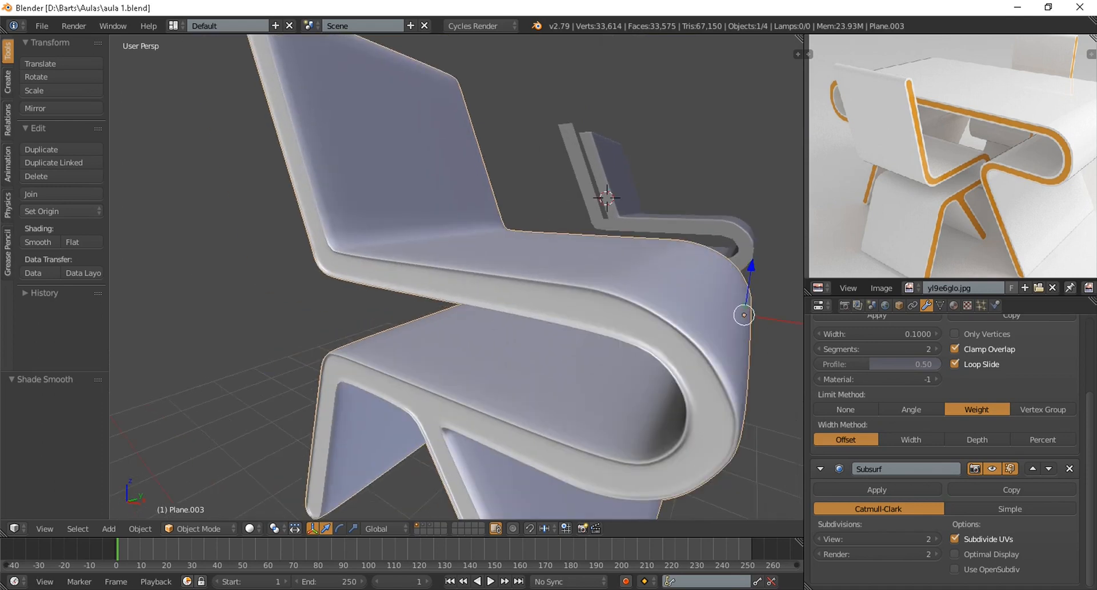
scroll(469, 263, down, 2)
middle_drag(537, 240, 468, 212)
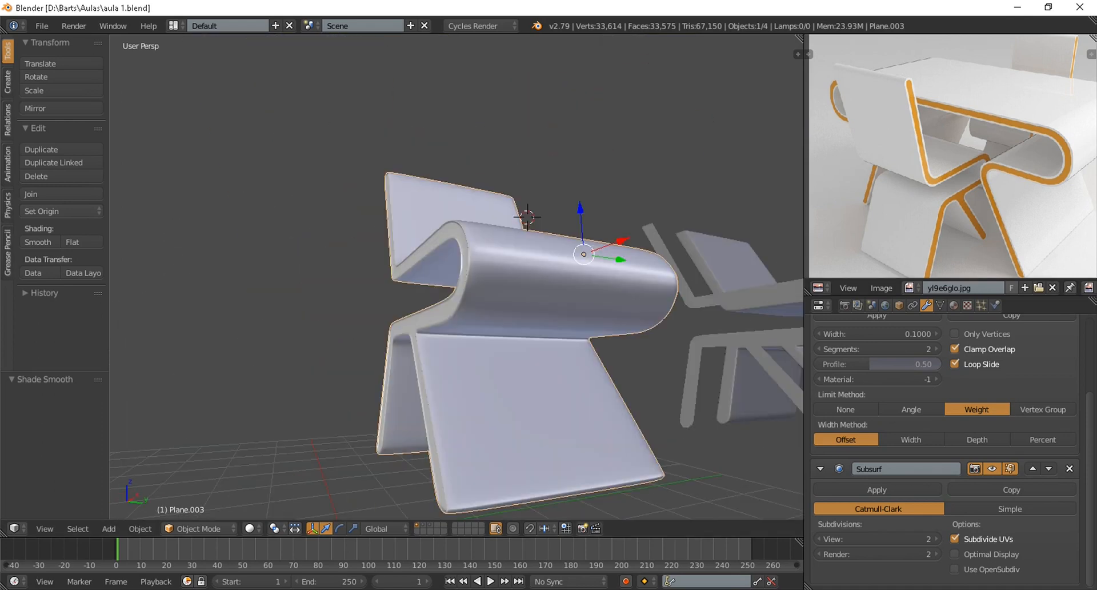
middle_drag(949, 154, 927, 169)
middle_drag(468, 229, 503, 254)
scroll(514, 280, down, 2)
scroll(542, 240, up, 4)
scroll(543, 240, down, 4)
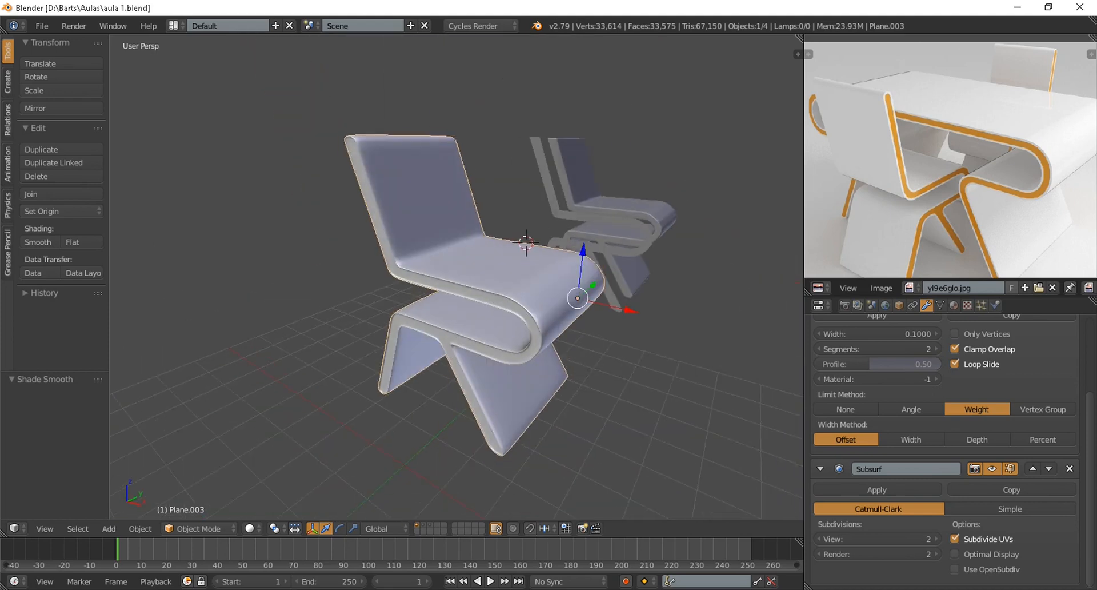
Move the finished chair to the last layer and the two earlier chair versions to the second layer
click(755, 357)
scroll(657, 285, down, 3)
middle_drag(658, 286, 600, 274)
right_click(614, 269)
shift+right_click(703, 269)
middle_drag(703, 269, 634, 275)
shift+middle_drag(635, 274, 489, 372)
key(m)
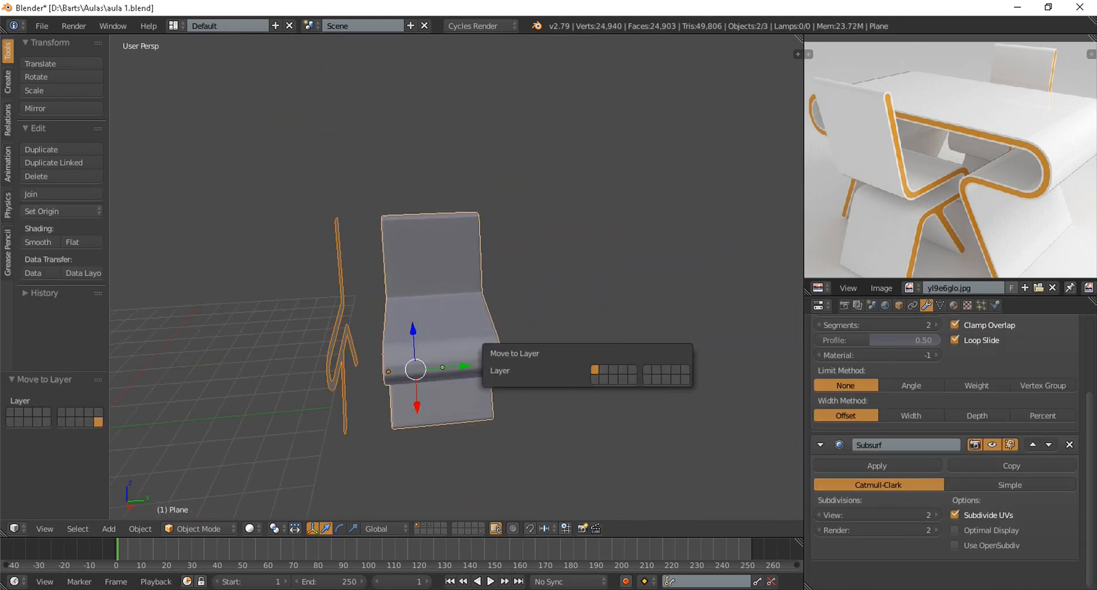
scroll(951, 160, down, 2)
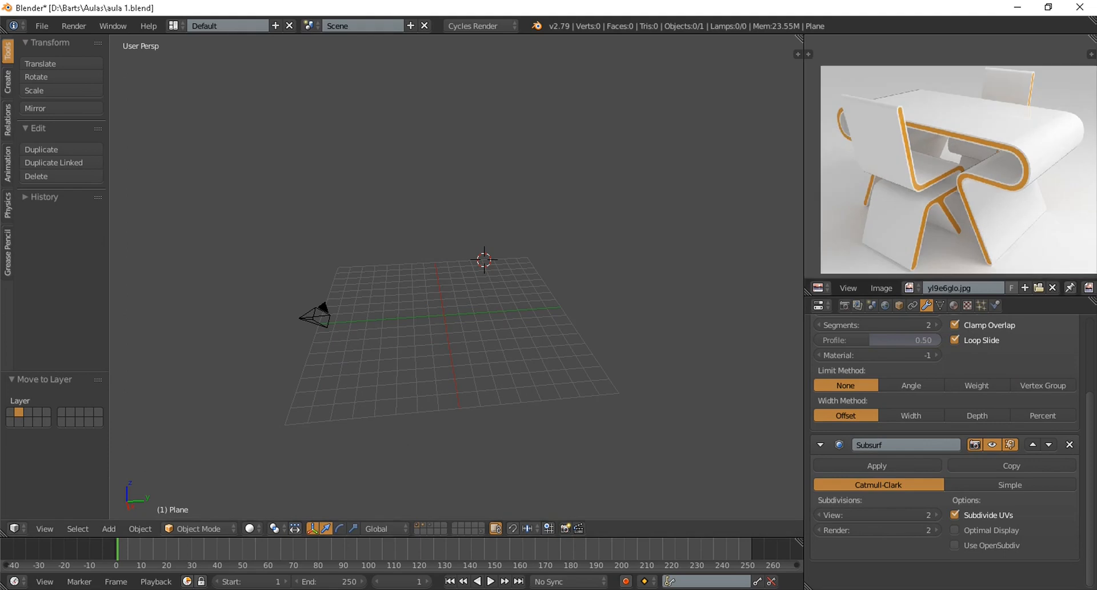
Add a plane at the grid's centre and scale it in top view into a wide rectangle for the table profile
click(440, 302)
key(shift+a)
mouse_move(441, 301)
click(480, 301)
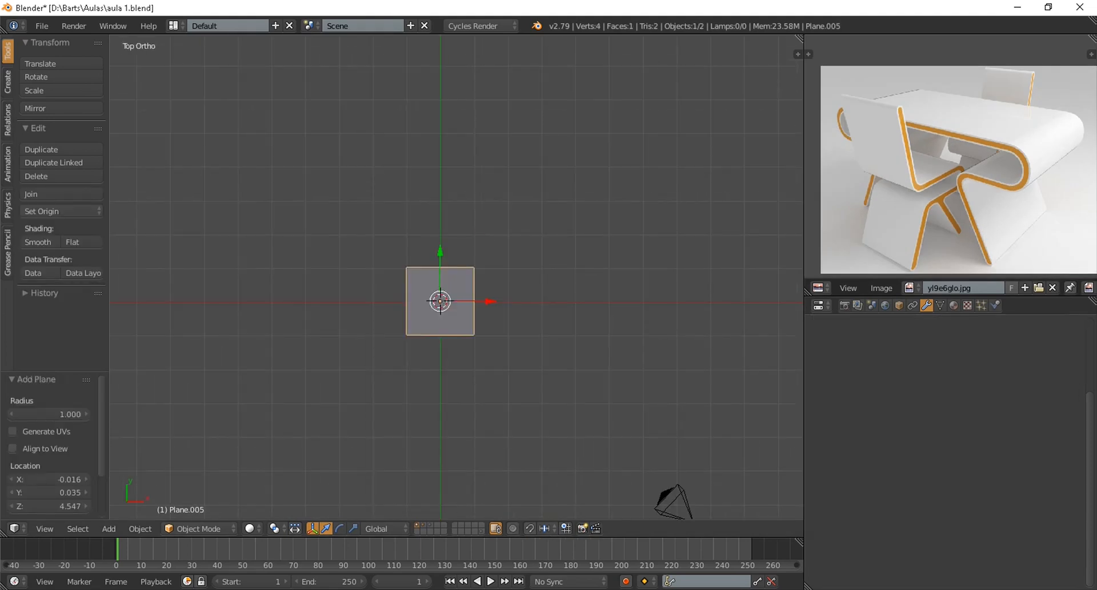
key(s)
click(631, 302)
key(s)
key(y)
click(444, 385)
Add two horizontal loop cuts across the plane and bring them together by scaling 0.132 along Y
key(Tab)
scroll(440, 301, up, 1)
click(440, 301)
right_click(440, 302)
key(s)
key(y)
click(447, 320)
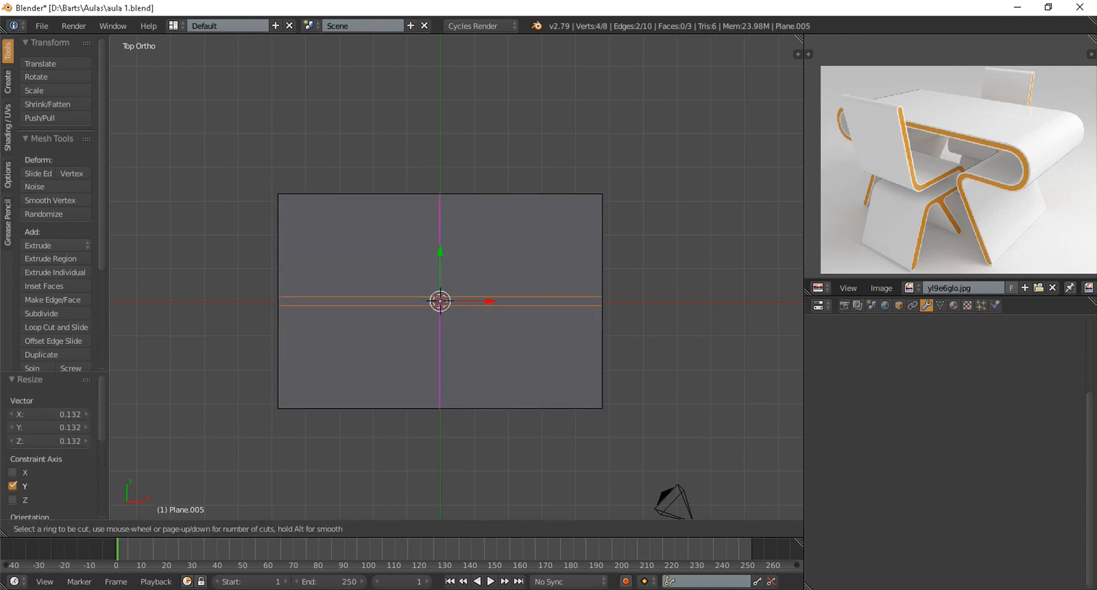
Add two vertical loop cuts, narrow the gap between them along X, and move them by -2.071 along X
scroll(440, 302, up, 1)
click(440, 301)
right_click(440, 301)
key(s)
key(x)
click(466, 305)
key(g)
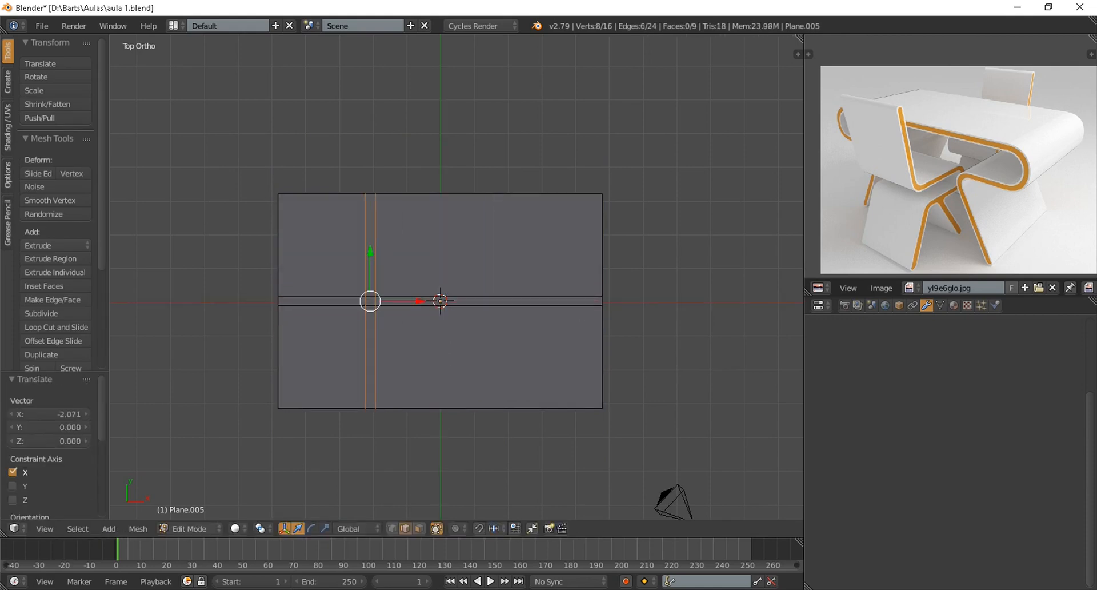
click(429, 309)
Scale the vertical loop pair by 0.932 along X and slant its lower part by moving the bottom edge -1.434 along X
scroll(428, 309, up, 3)
key(s)
key(x)
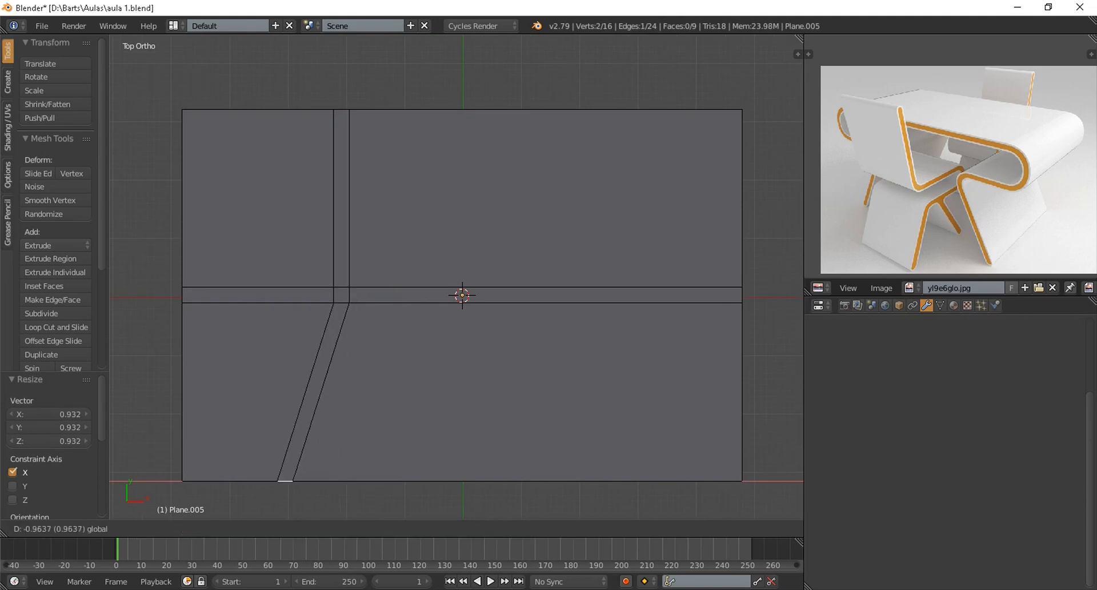
click(258, 466)
shift+middle_drag(264, 451, 276, 472)
Lower the plane's top edge and place a horizontal loop cut just below it for the tabletop thickness
key(ctrl+r)
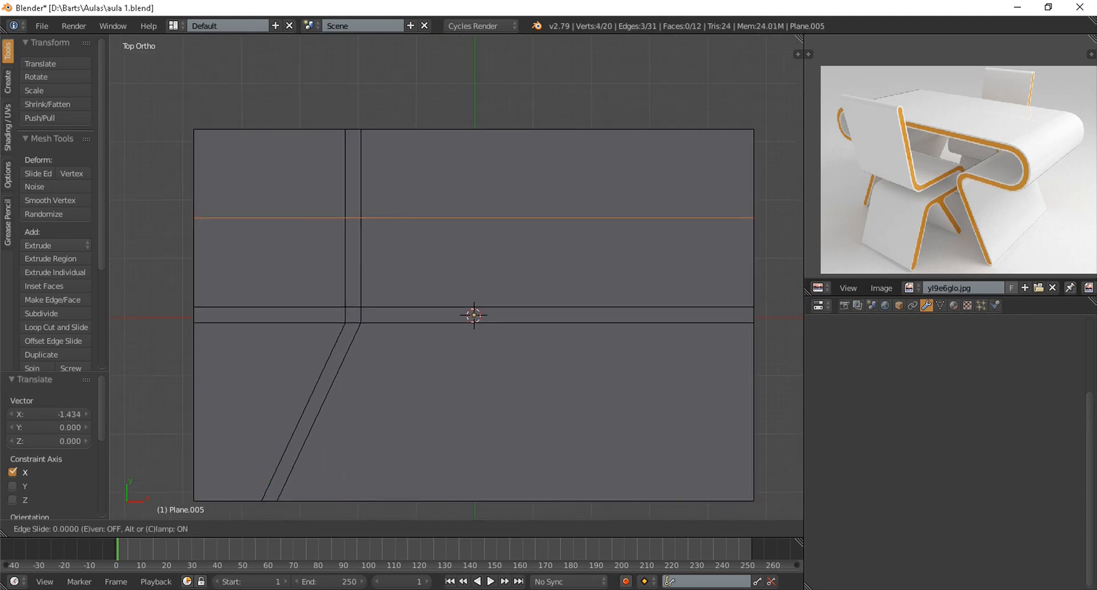
shift+right_click(413, 129)
drag(413, 83, 413, 147)
click(394, 210)
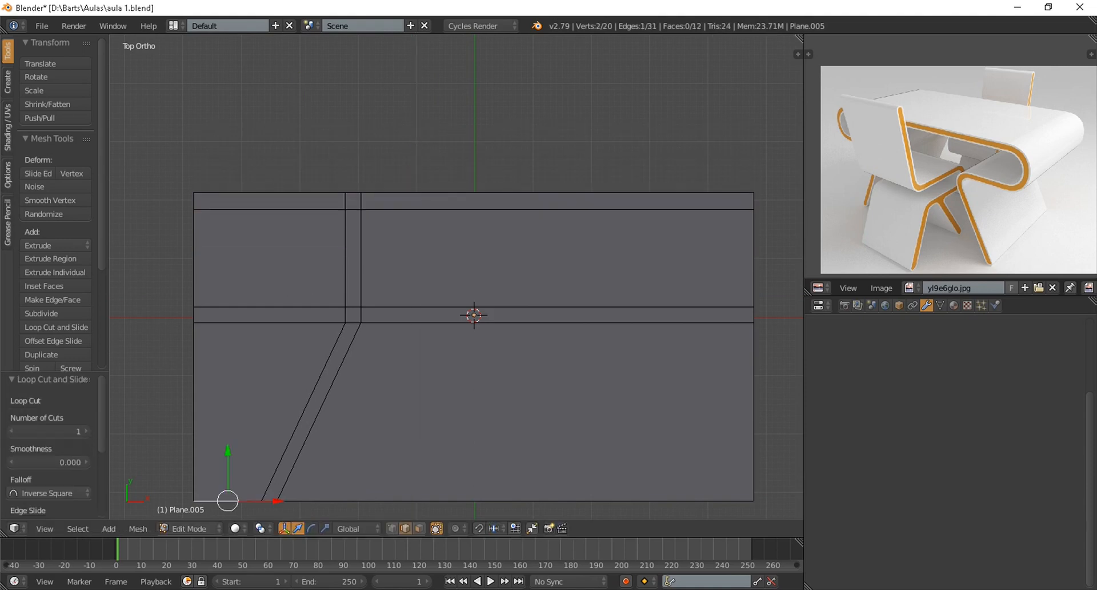
Raise the plane's bottom edge by 0.470 along Y and add a vertical loop cut close to the left edge
drag(372, 452, 372, 424)
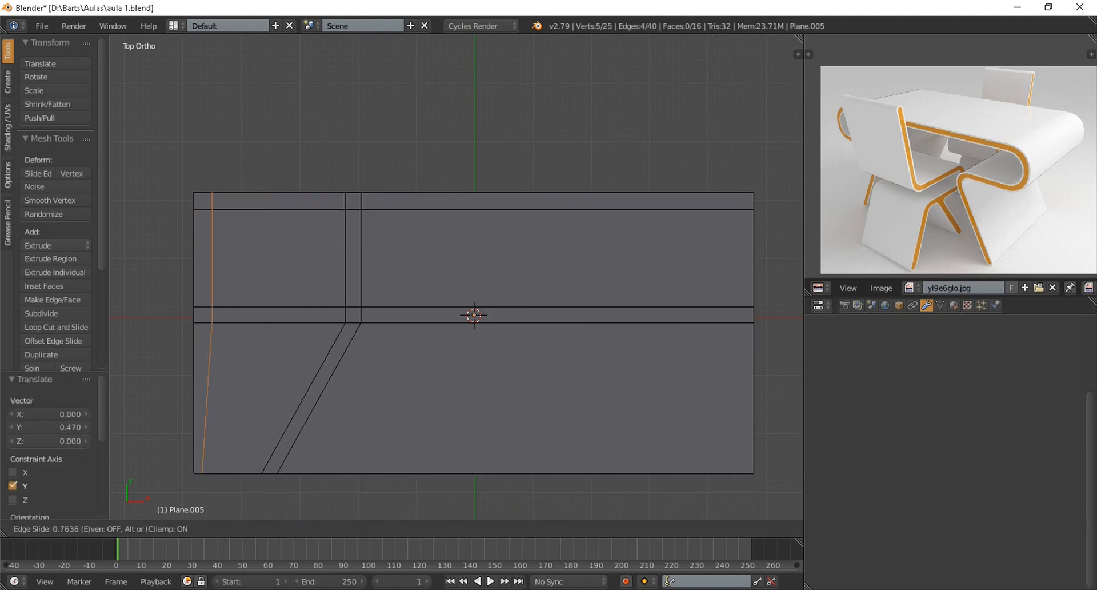
click(212, 195)
key(ctrl+t)
Add a vertical loop cut through the plane's centre and straighten it by moving its bottom vertex along X
key(ctrl+r)
click(543, 189)
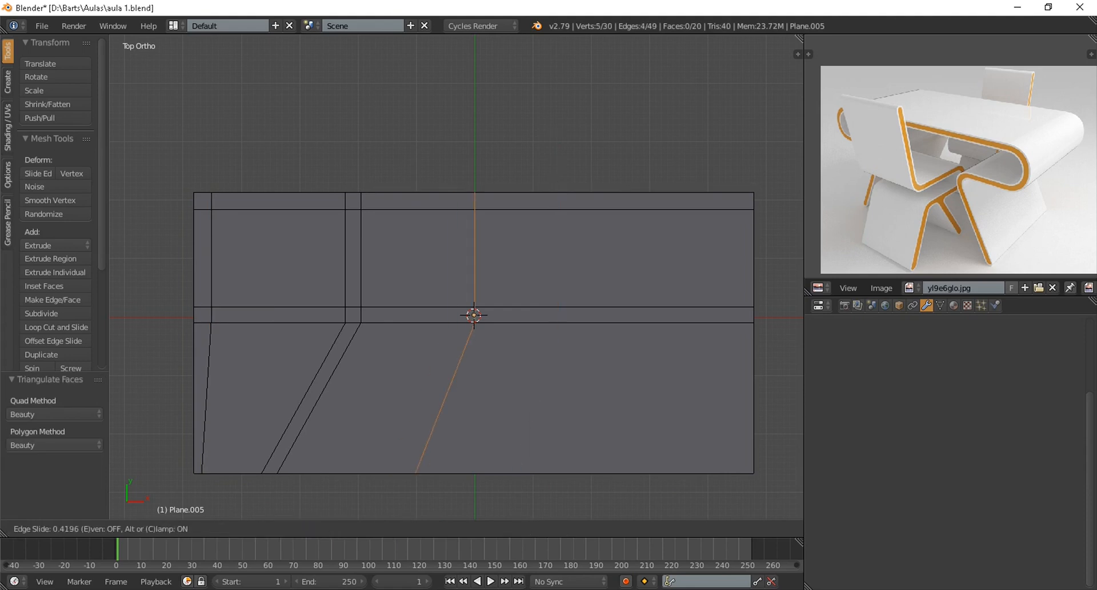
click(473, 343)
shift+middle_drag(474, 343, 477, 265)
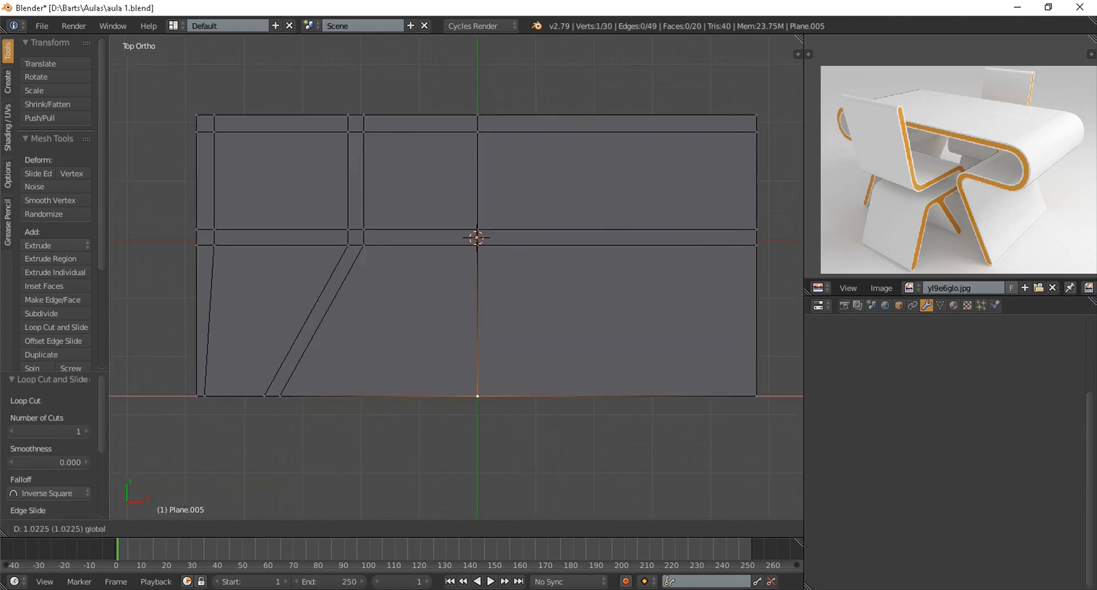
drag(518, 396, 521, 396)
Select all faces on the right half of the plane and delete them
click(419, 528)
right_click(595, 320)
shift+right_click(594, 183)
shift+right_click(594, 123)
shift+right_click(594, 237)
key(x)
Delete the faces around the slanted leg and inside the tabletop frame, leaving only the half table profile
shift+middle_drag(594, 240, 669, 234)
right_click(473, 314)
shift+right_click(331, 313)
shift+right_click(279, 313)
shift+right_click(355, 175)
shift+right_click(430, 174)
shift+right_click(491, 171)
key(x)
click(491, 170)
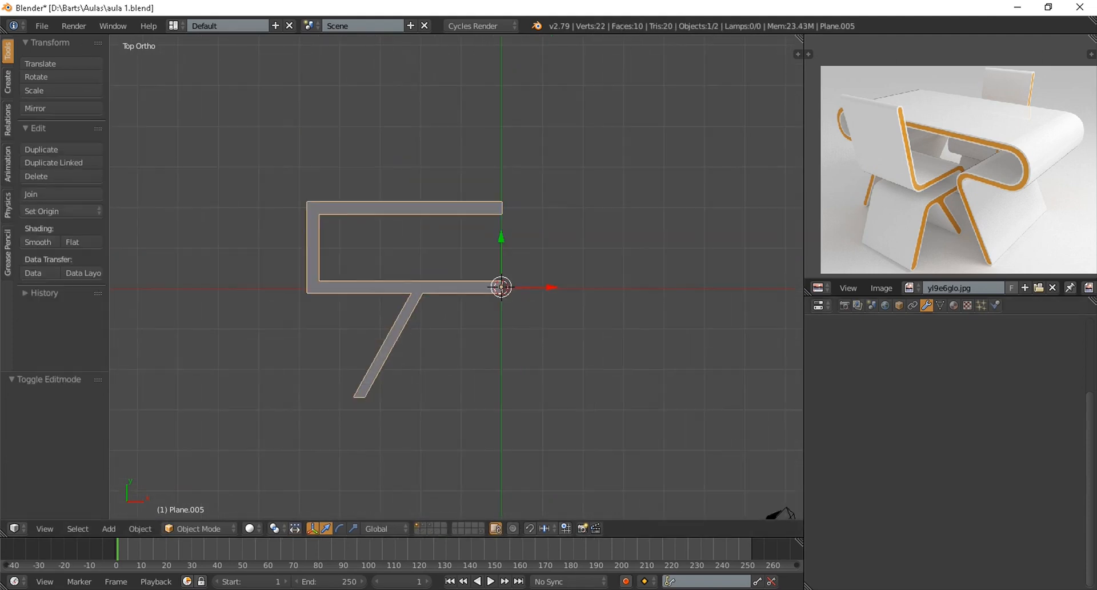
Nudge the left edges of the slanted leg and its junction slightly along negative X to adjust the leg's width
key(Tab)
scroll(407, 314, up, 4)
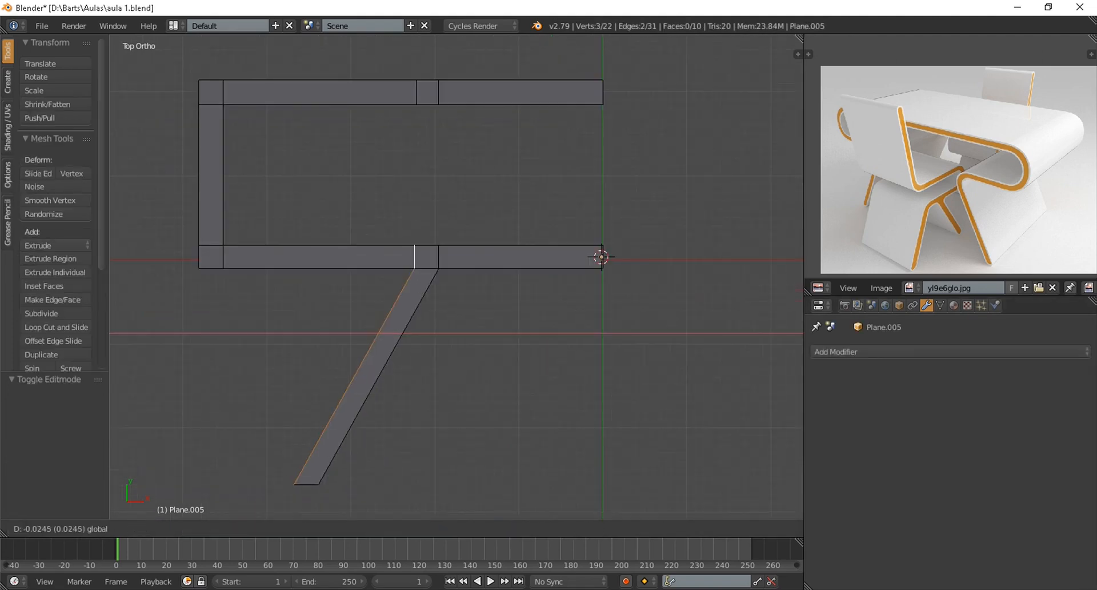
key(Tab)
Add a Mirror modifier on the X axis to the half table profile and enable clipping
scroll(457, 277, down, 2)
click(914, 351)
click(834, 214)
scroll(794, 503, down, 2)
shift+middle_drag(526, 320, 504, 315)
click(891, 441)
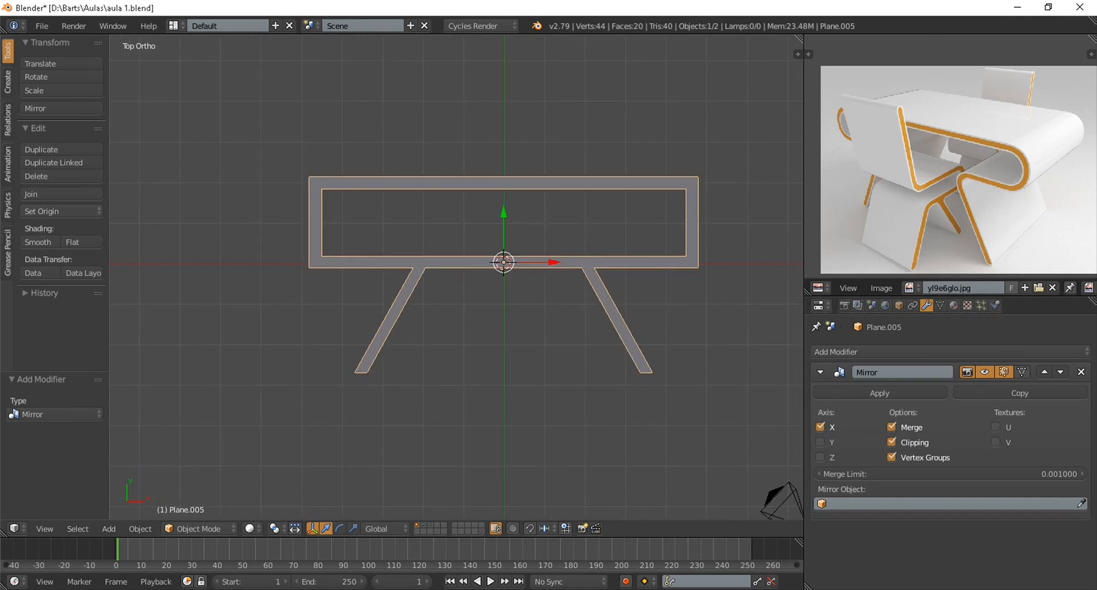
Add two loop cuts across the table profile's left upright and move them by -0.411 along X
key(Tab)
scroll(457, 277, up, 3)
shift+middle_drag(400, 257, 608, 323)
key(g)
key(x)
click(392, 249)
scroll(456, 277, up, 2)
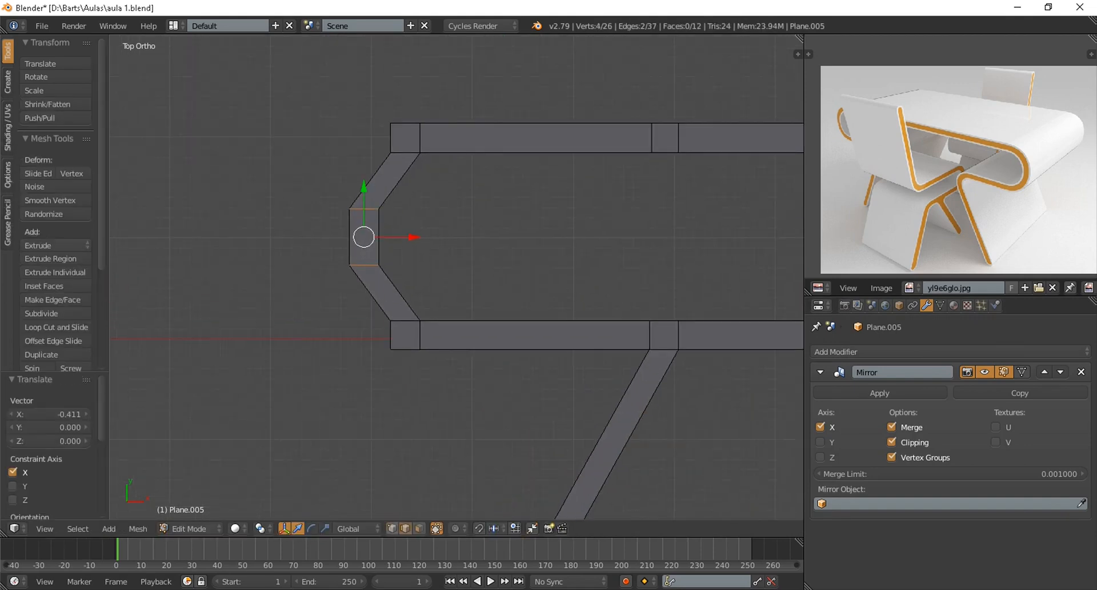
Shift the outer corner vertices of the table's left end 0.401 along X and scale the outermost pair to 0.949 along Y
drag(438, 236, 464, 236)
right_click(420, 349)
shift+right_click(420, 123)
drag(468, 236, 470, 236)
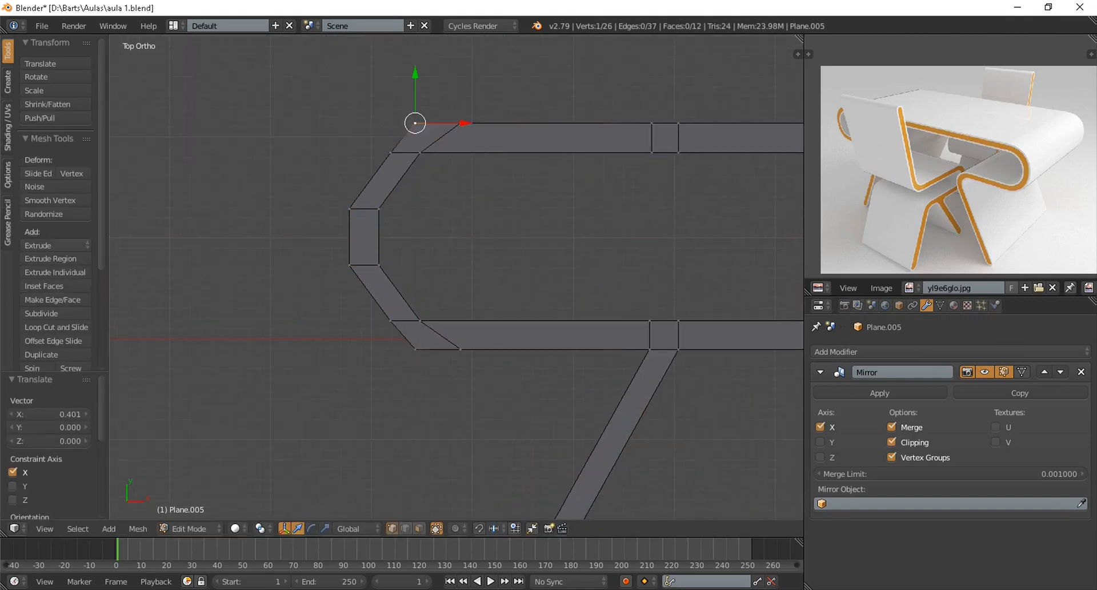
click(415, 375)
scroll(414, 375, down, 3)
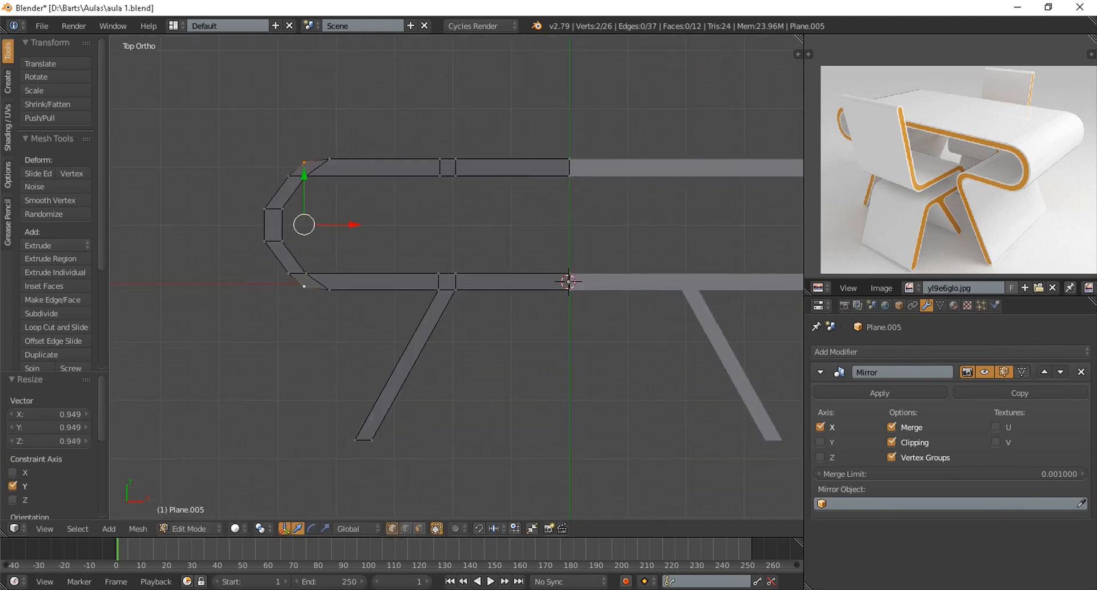
Move the upper and lower inner corner vertices of the table's left end 0.052 along X
key(Tab)
key(Tab)
scroll(400, 297, up, 3)
right_click(322, 321)
shift+right_click(322, 79)
drag(370, 200, 380, 200)
scroll(456, 277, down, 3)
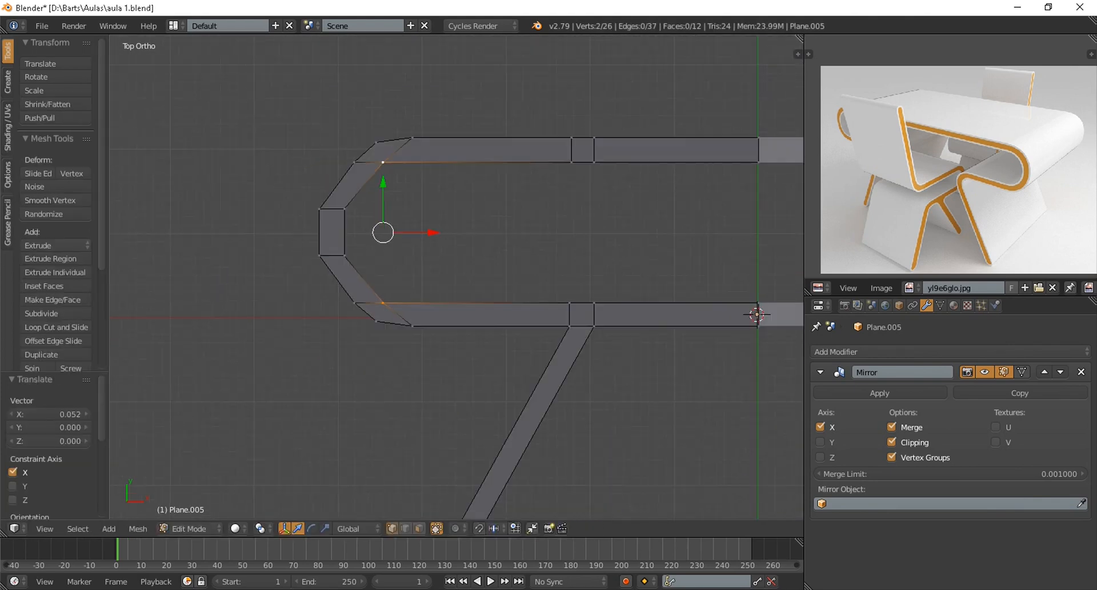
Cut across the diagonal sections of the left end, nudge the cuts along negative X, and add a lengthwise loop cut through the curve
scroll(456, 277, up, 2)
key(ctrl+r)
double_click(323, 279)
shift+middle_drag(343, 217, 473, 291)
scroll(473, 291, up, 2)
drag(475, 292, 467, 292)
shift+middle_drag(467, 292, 451, 243)
key(ctrl+r)
double_click(387, 195)
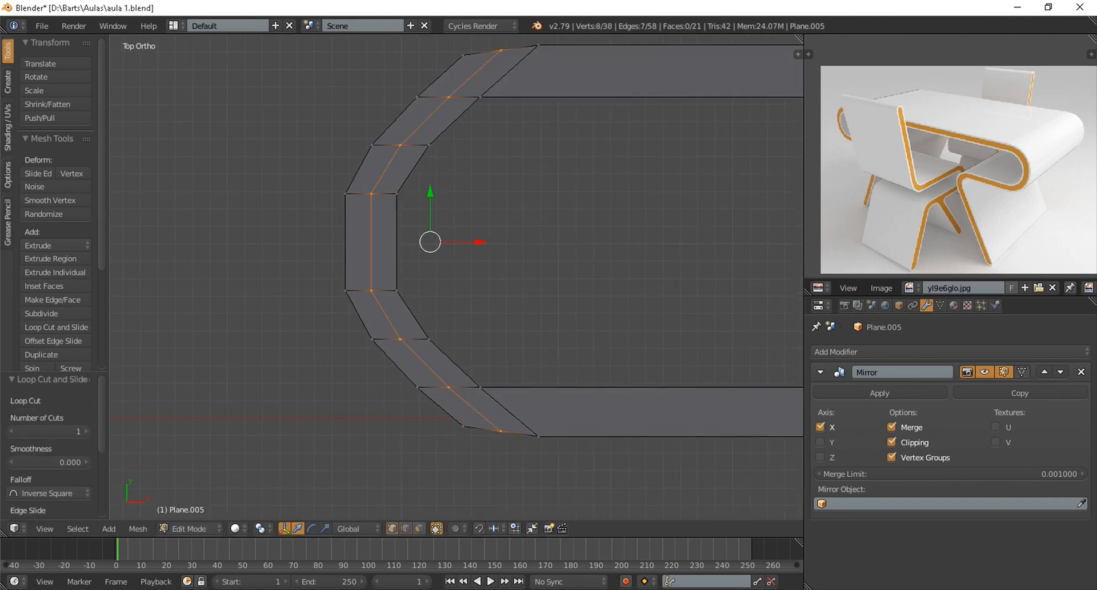
Add loop cuts across the curve's corner and diagonal sections, and scale the new inner corner vertices to 0.959 along Y
click(480, 307)
scroll(480, 307, down, 1)
key(ctrl+r)
click(617, 105)
click(497, 106)
scroll(498, 106, up, 2)
shift+middle_drag(497, 106, 440, 139)
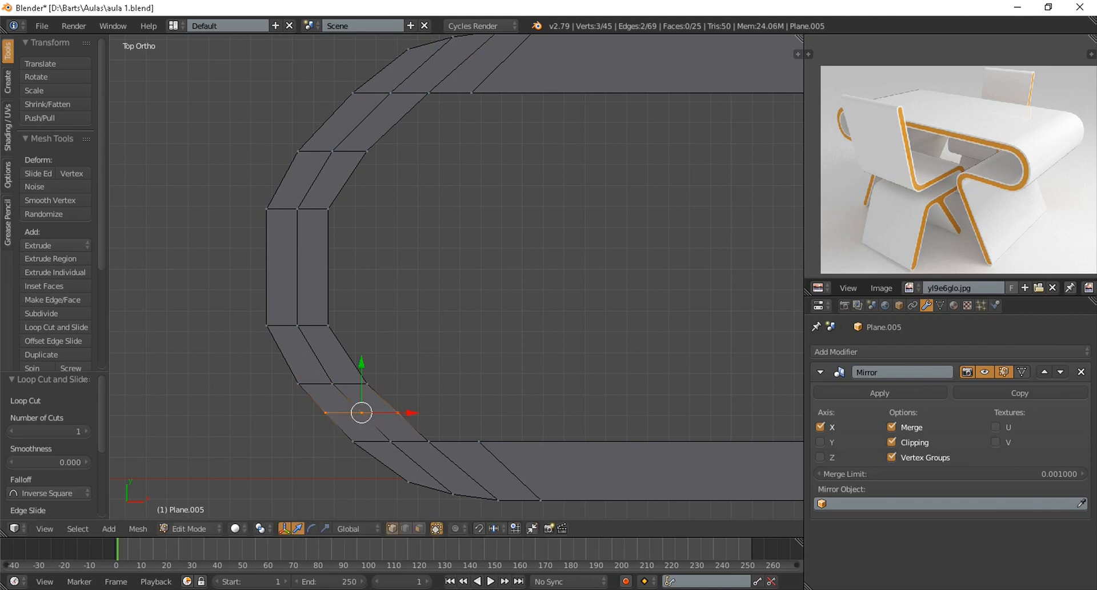
click(484, 430)
shift+middle_drag(484, 412, 526, 453)
Add two loop cuts across the vertical section of the curve and move them -0.030 along X
key(ctrl+r)
scroll(371, 308, up, 1)
double_click(371, 309)
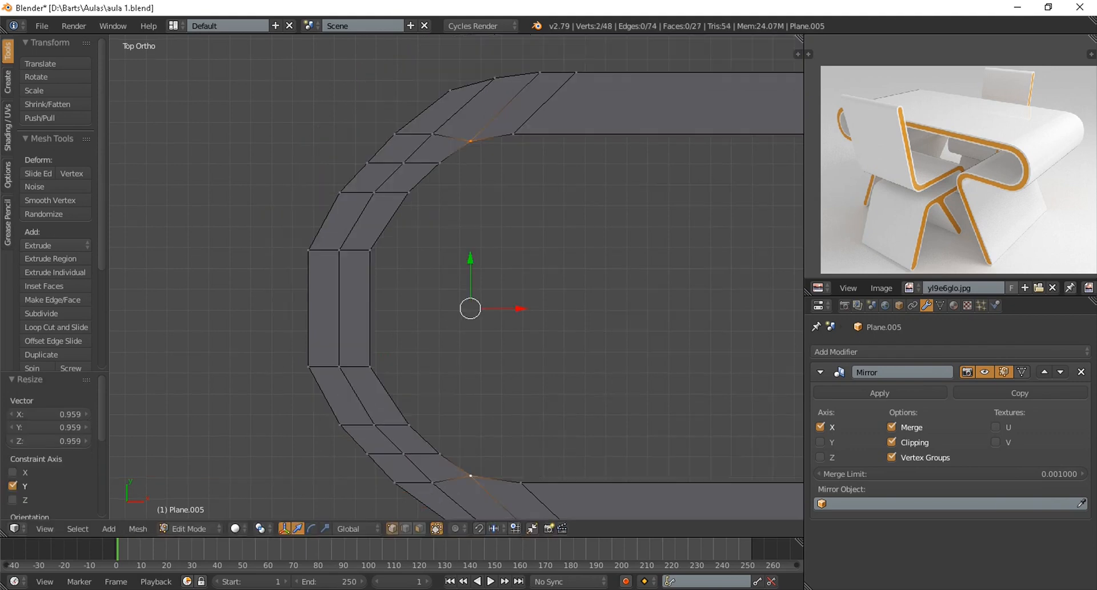
click(366, 309)
shift+middle_drag(400, 412, 400, 365)
Adjust the upper and lower outer corner vertices of the curve to round its outline
right_click(450, 476)
scroll(451, 277, down, 1)
shift+right_click(451, 83)
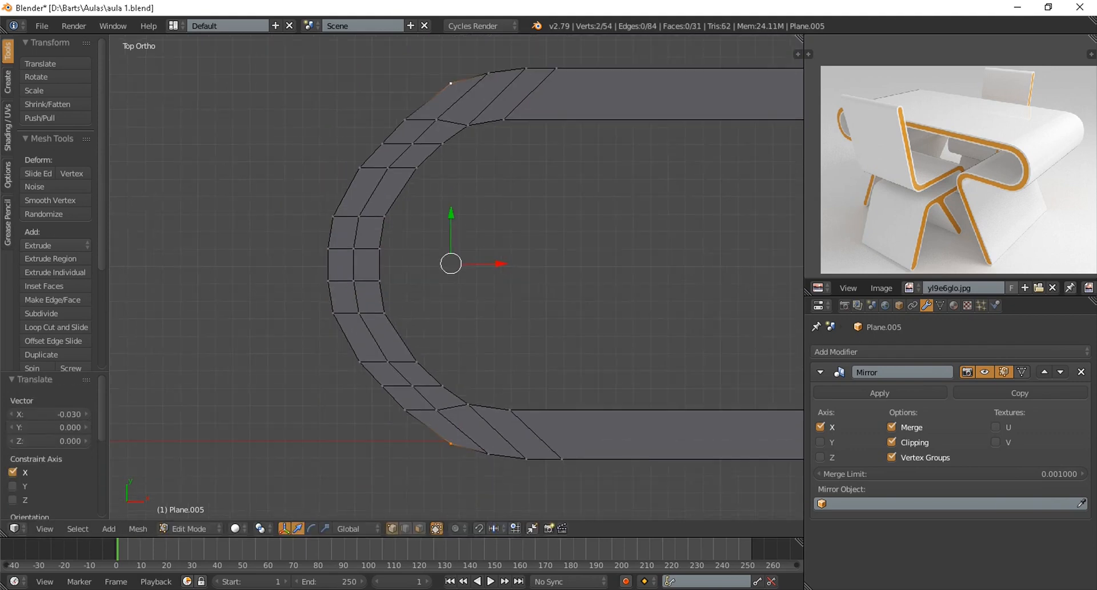
click(463, 287)
key(Tab)
scroll(451, 292, down, 1)
scroll(445, 286, up, 2)
shift+middle_drag(411, 229, 434, 234)
Adjust the two edge loops crossing the curve's upper and lower diagonal sections to smooth the rounded end
key(Tab)
alt+right_click(407, 127)
shift+middle_drag(407, 127, 410, 111)
alt+shift+right_click(445, 402)
click(443, 401)
key(Tab)
scroll(458, 276, down, 3)
shift+middle_drag(495, 226, 332, 239)
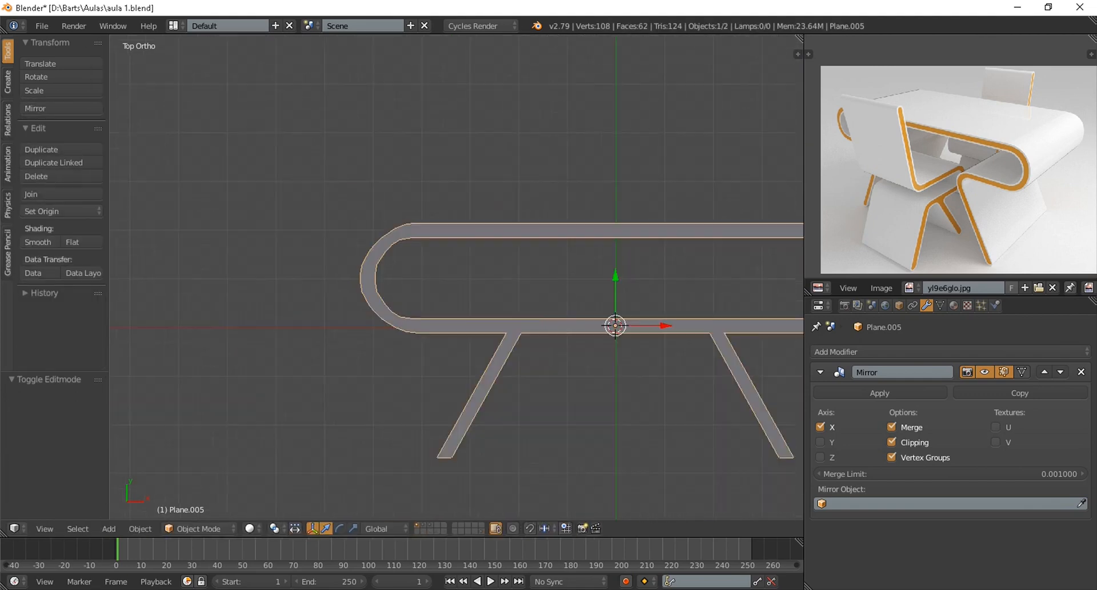
Delete the lower bar's face between the leg junction and the mirror line
scroll(332, 239, down, 5)
scroll(456, 277, up, 3)
key(Tab)
key(ctrl+Tab)
right_click(497, 294)
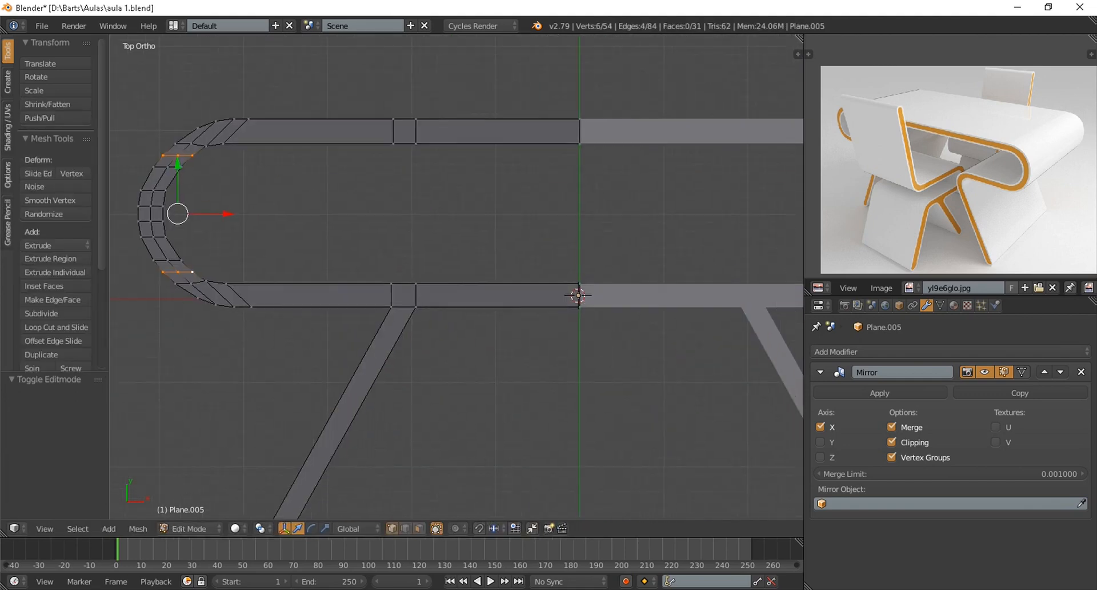
key(x)
Add loop cuts across the lower bar and the leg close to their junction
scroll(497, 295, down, 3)
shift+middle_drag(434, 286, 511, 267)
scroll(512, 267, up, 5)
key(ctrl+r)
click(503, 377)
click(534, 327)
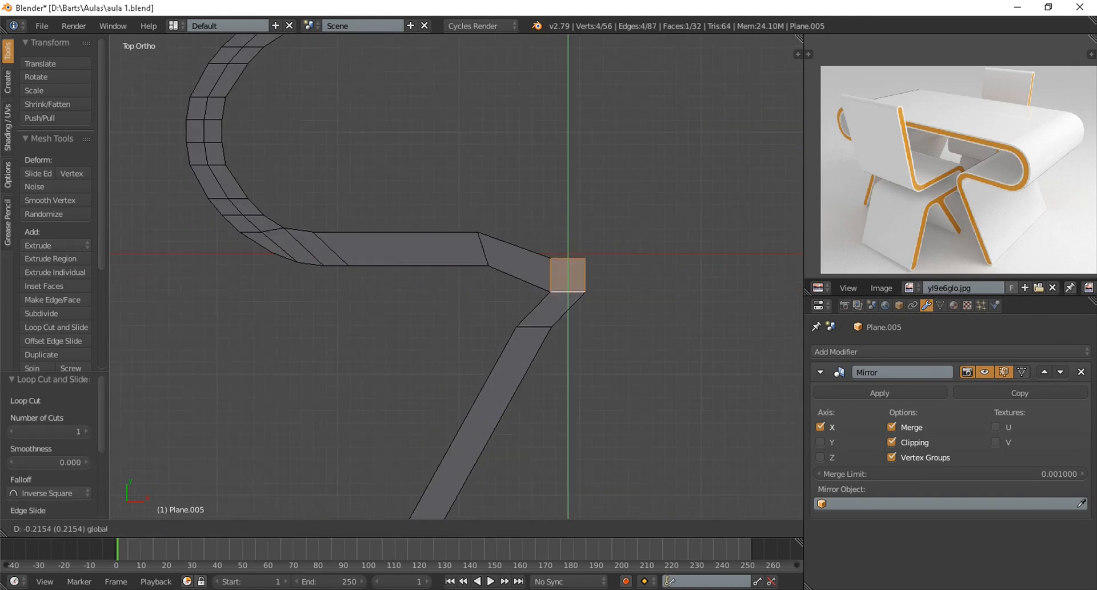
Move the junction face between the lower bar and the leg along negative Y and negative X
drag(568, 198, 568, 225)
drag(618, 275, 596, 275)
scroll(596, 275, down, 2)
shift+middle_drag(595, 275, 490, 276)
scroll(490, 276, up, 2)
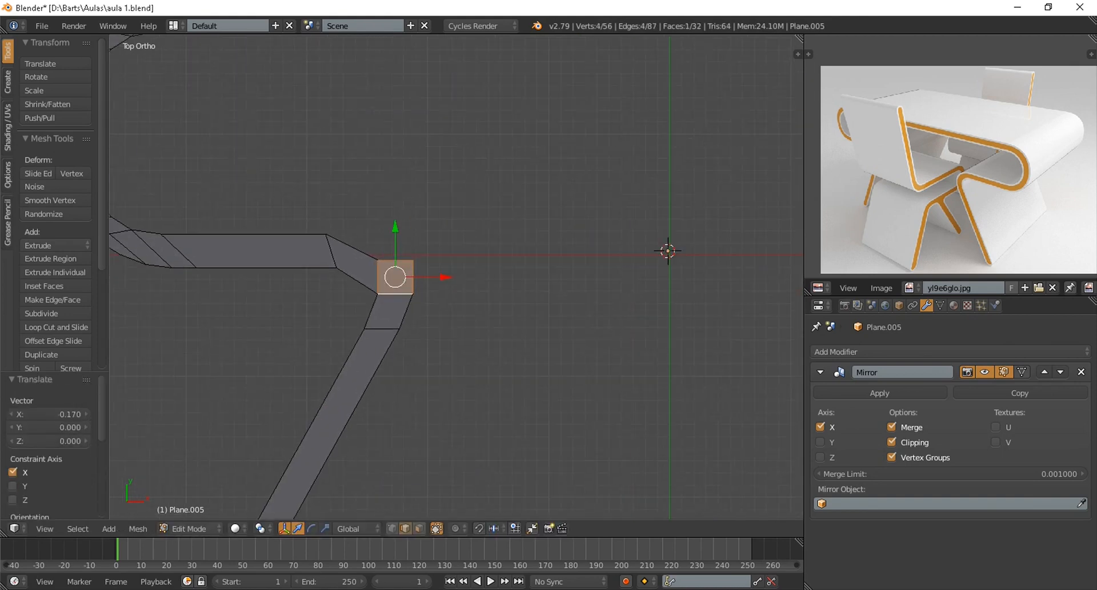
Rotate the junction face to follow the bend into the leg, and undo the small vertex move
click(520, 319)
drag(383, 196, 383, 195)
key(ctrl+z)
scroll(383, 196, down, 1)
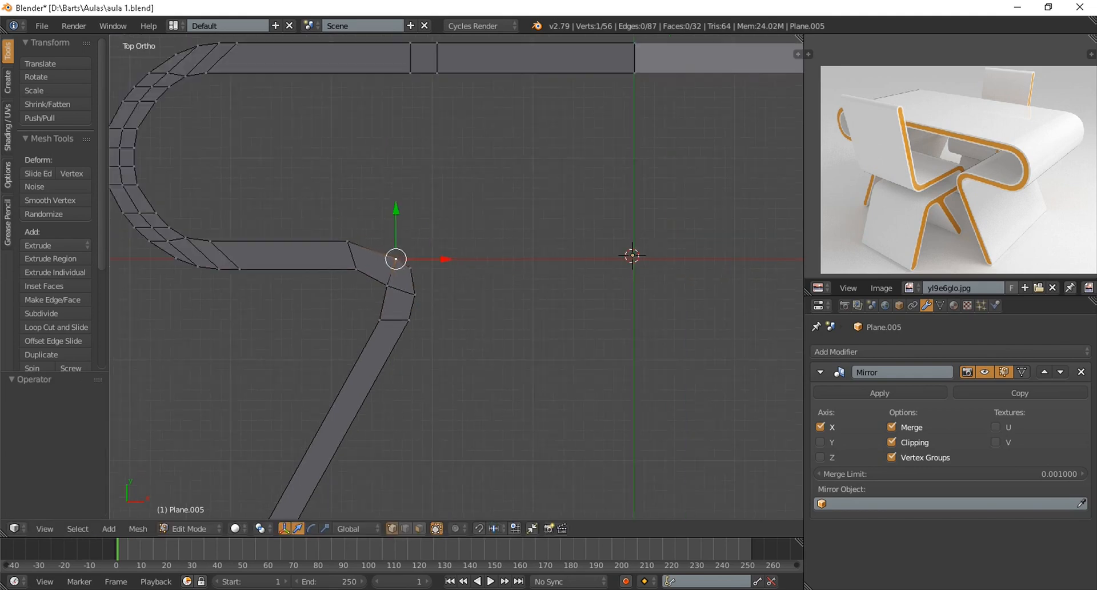
Move the leg's edge below the bend -0.197 along Y and about -0.14 along X
scroll(383, 195, up, 2)
shift+middle_drag(383, 196, 552, 170)
right_click(535, 312)
scroll(535, 312, down, 2)
click(506, 272)
drag(510, 264, 510, 284)
drag(551, 321, 532, 321)
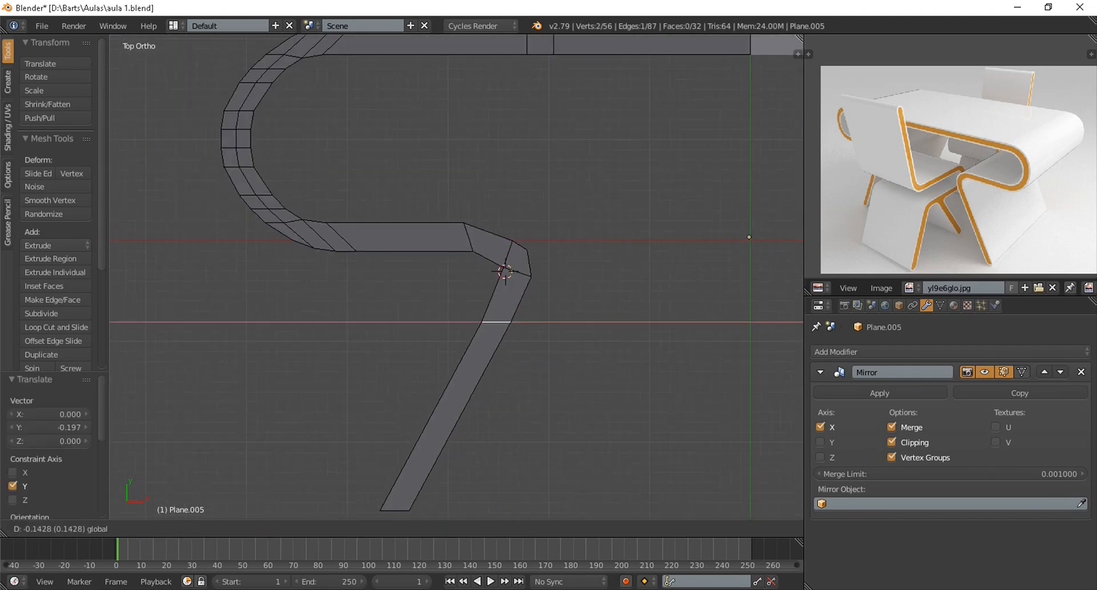
Add loop cuts on both sides of the leg bend and nudge them slightly along negative X and negative Y
scroll(532, 321, up, 3)
shift+middle_drag(532, 322, 475, 355)
key(ctrl+r)
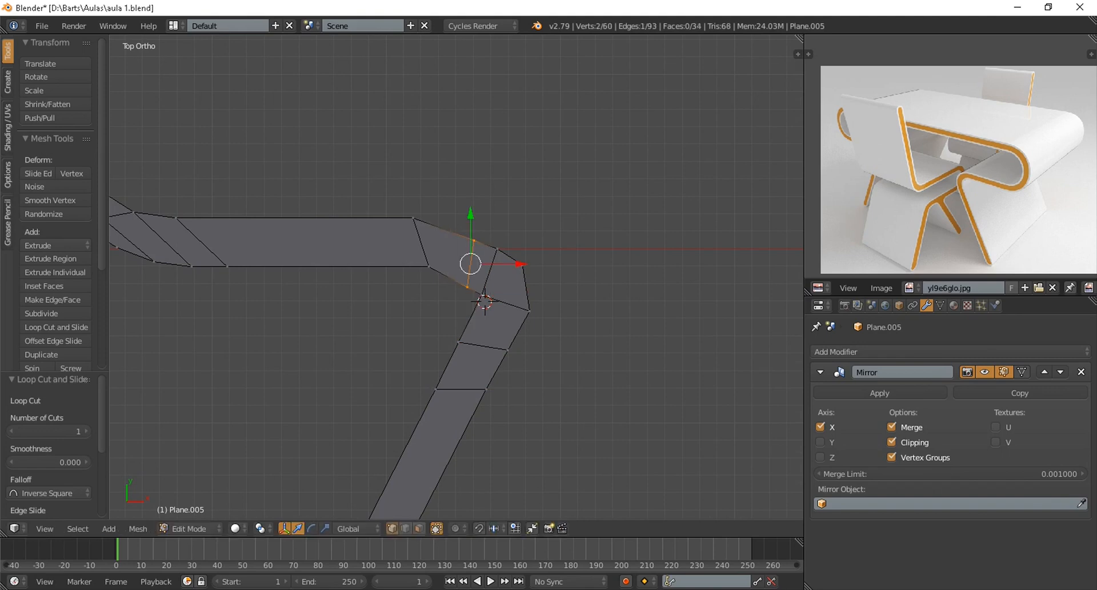
drag(532, 295, 522, 296)
drag(472, 245, 472, 250)
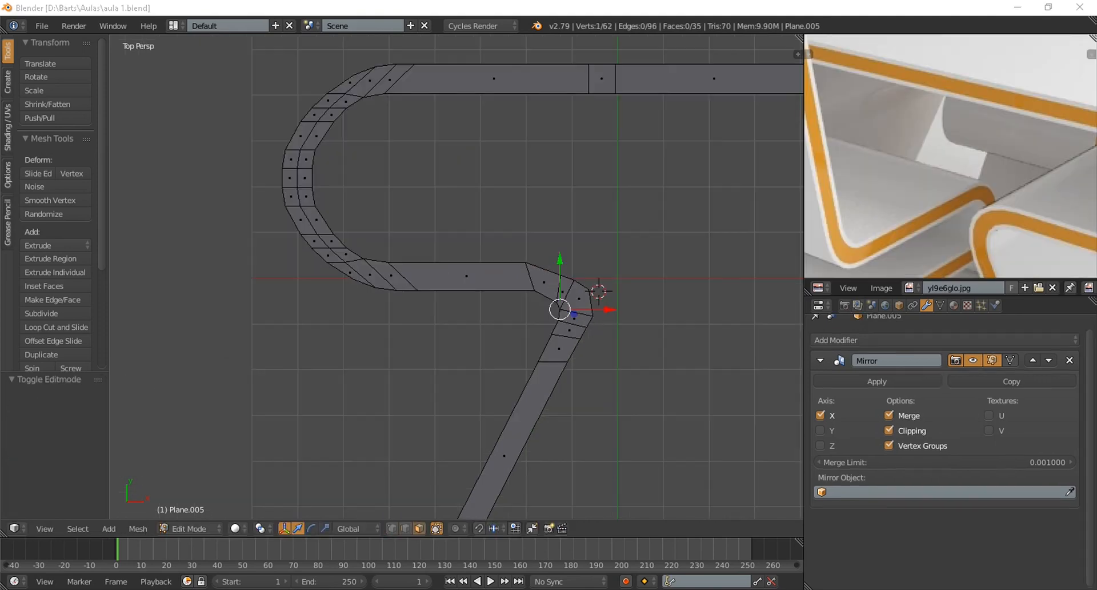
Add a loop cut where the lower bar enters the bend and move it slightly along negative Y
scroll(457, 278, up, 5)
middle_drag(456, 277, 503, 277)
scroll(456, 277, down, 7)
key(KP_7)
key(KP_5)
scroll(456, 278, up, 8)
shift+middle_drag(657, 277, 446, 277)
shift+middle_drag(498, 327, 465, 314)
key(ctrl+r)
click(465, 314)
right_click(466, 314)
scroll(465, 315, up, 1)
right_click(466, 319)
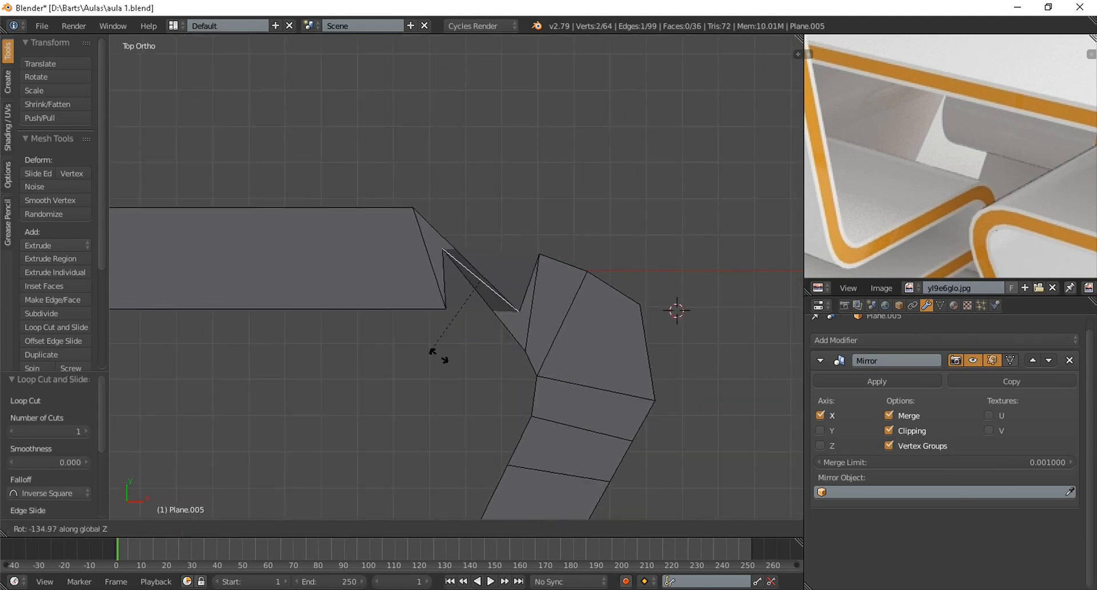
drag(496, 219, 496, 226)
Add another loop cut across the bend, between the lower bar and the leg
right_click(534, 286)
shift+middle_drag(534, 294, 526, 297)
key(ctrl+r)
click(525, 298)
right_click(525, 298)
Move the bend's two outermost vertices slightly along negative X to round it, and leave mesh editing
key(ctrl+Tab)
key(1)
right_click(632, 307)
drag(679, 307, 665, 307)
right_click(645, 403)
drag(692, 403, 683, 404)
scroll(683, 403, down, 10)
key(Tab)
Rotate the table profile 90° about the X axis so it stands upright
scroll(683, 404, up, 5)
shift+middle_drag(683, 403, 756, 417)
scroll(756, 417, down, 5)
middle_drag(514, 343, 628, 249)
scroll(552, 302, down, 6)
text(rx90)
key(Return)
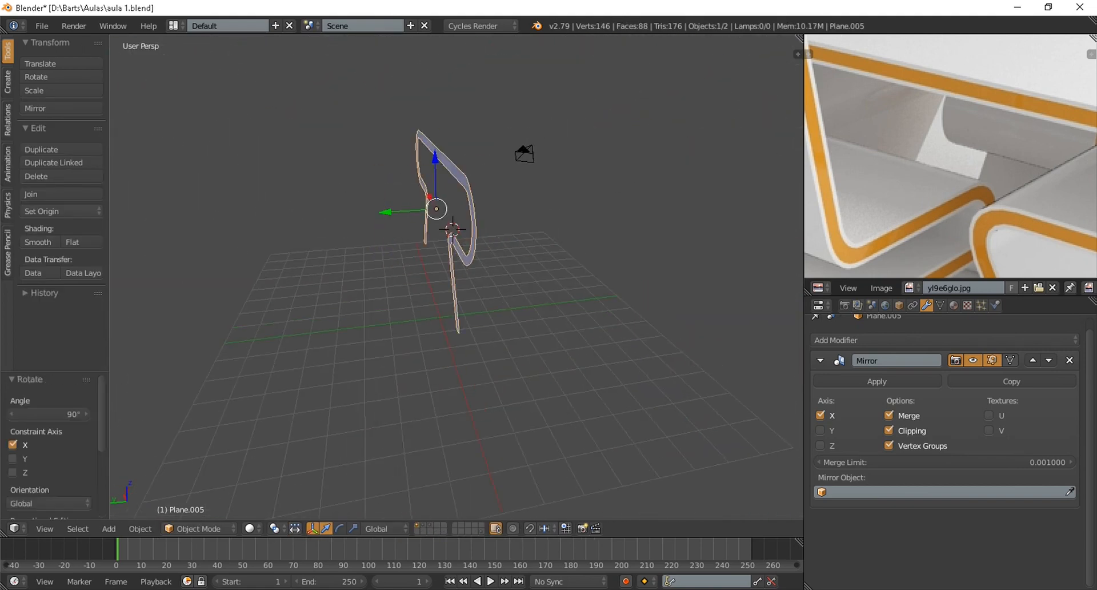
Duplicate the table profile in place and move the copy to the second layer
scroll(935, 162, down, 5)
middle_drag(540, 286, 597, 286)
scroll(597, 286, down, 2)
key(shift+d)
key(Escape)
drag(451, 244, 554, 272)
middle_drag(554, 272, 583, 269)
key(m)
key(2)
Extrude the whole remaining table profile along Y to give the table its depth
right_click(560, 274)
key(Tab)
key(a)
key(a)
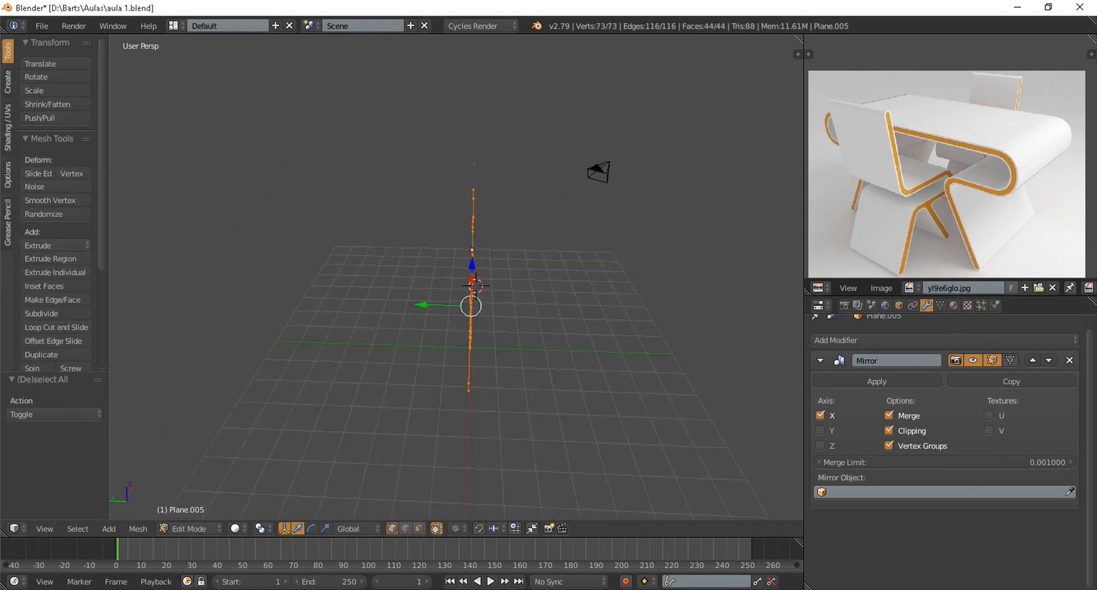
drag(400, 310, 439, 325)
key(KP_7)
shift+middle_drag(439, 325, 466, 256)
drag(404, 216, 404, 274)
Enable the Z axis in the table's Mirror modifier, leaving the Y axis off
click(820, 431)
click(821, 445)
key(Tab)
middle_drag(404, 274, 452, 160)
key(KP_5)
scroll(371, 200, down, 2)
scroll(554, 163, up, 2)
scroll(388, 137, down, 4)
Inset all the faces along the table profile's front edge, from the leg around both curves to the tabletop's centre
key(Tab)
scroll(389, 137, up, 4)
scroll(418, 496, up, 1)
click(419, 529)
right_click(483, 372)
middle_drag(484, 372, 438, 257)
scroll(438, 257, up, 4)
key(c)
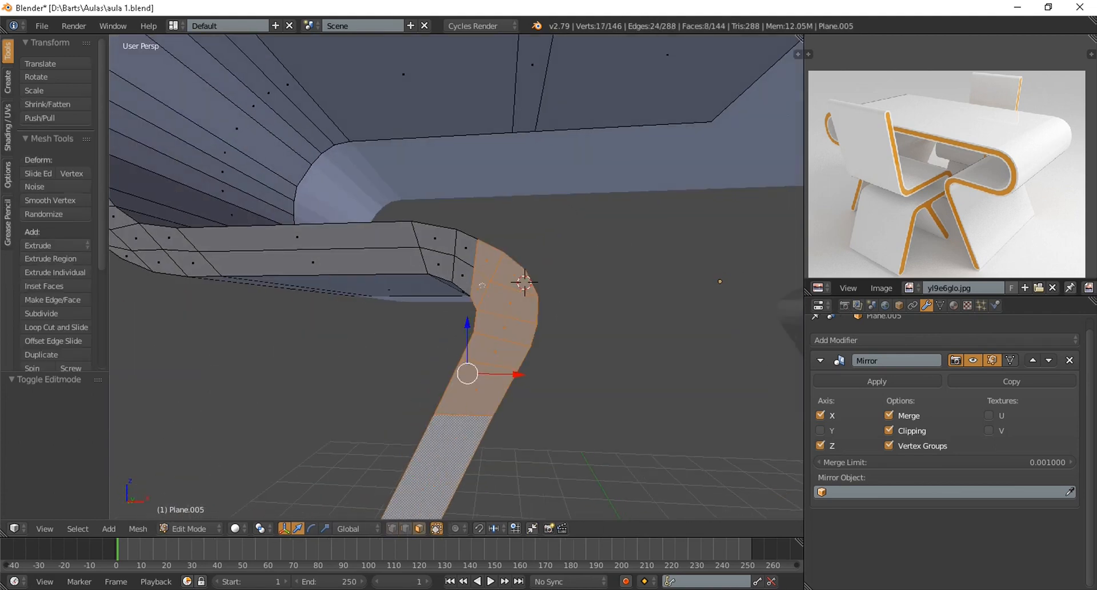
drag(485, 264, 308, 251)
right_click(309, 250)
scroll(309, 251, down, 1)
shift+middle_drag(309, 251, 452, 377)
middle_drag(451, 377, 520, 386)
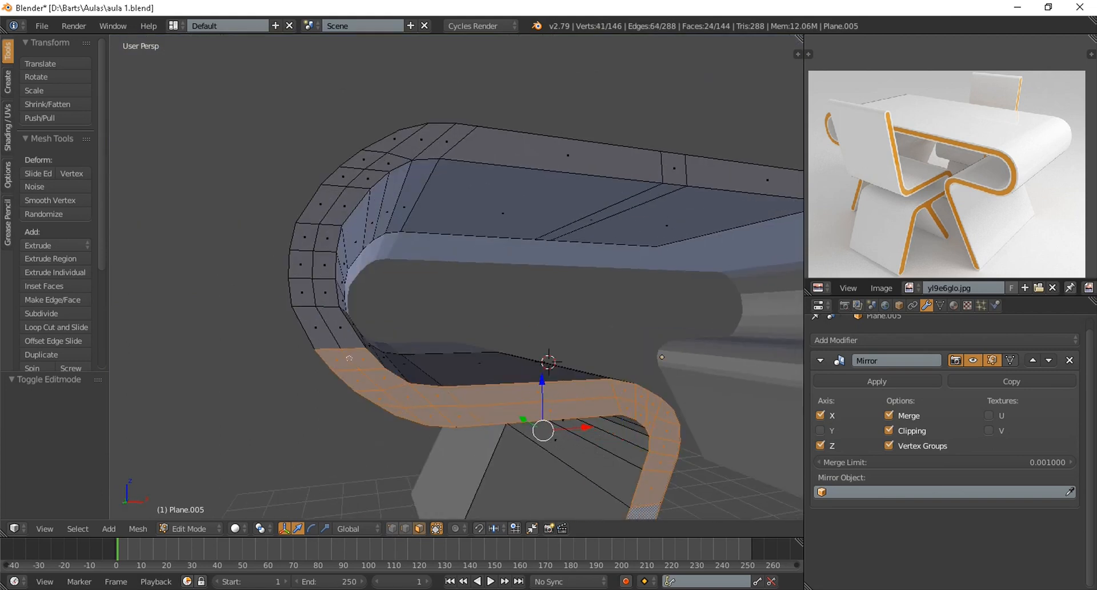
drag(387, 147, 677, 168)
shift+middle_drag(677, 168, 577, 252)
scroll(490, 243, up, 3)
key(c)
click(490, 245)
scroll(489, 244, down, 5)
scroll(514, 291, up, 3)
shift+middle_drag(577, 320, 635, 237)
key(i)
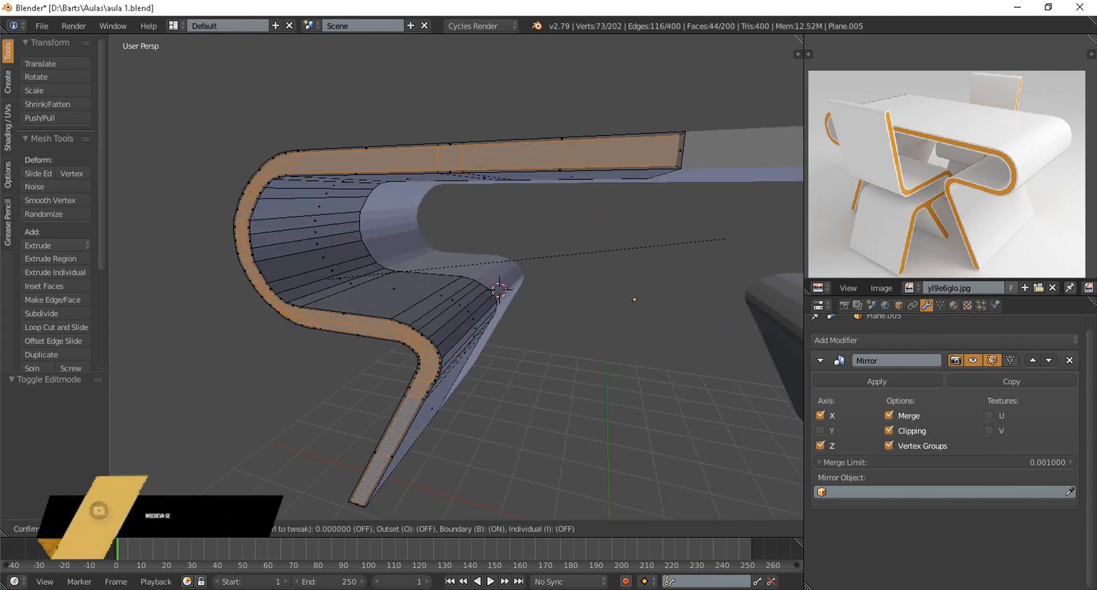
click(725, 239)
Delete the two narrow faces that close the inset at the tabletop's mirror seam
scroll(686, 246, up, 3)
middle_drag(685, 246, 549, 228)
middle_drag(434, 240, 623, 269)
scroll(457, 274, up, 2)
key(Tab)
scroll(457, 297, up, 3)
key(Tab)
shift+middle_drag(400, 320, 571, 274)
scroll(572, 274, up, 3)
right_click(571, 369)
shift+right_click(604, 371)
middle_drag(605, 370, 446, 366)
key(x)
click(508, 408)
Adjust the inset's end vertices at the tabletop's mirror seam
click(392, 528)
middle_drag(411, 445, 400, 440)
middle_drag(617, 320, 623, 229)
right_click(627, 202)
shift+right_click(628, 73)
mouse_move(642, 166)
middle_down()
mouse_move(653, 80)
mouse_move(663, 165)
middle_up()
right_click(654, 74)
shift+right_click(663, 116)
click(677, 117)
Delete the leftover face on the table's inset edge and return to the whole table in Object Mode
key(Tab)
middle_drag(677, 117, 525, 188)
key(Tab)
click(419, 528)
right_click(275, 275)
middle_drag(274, 275, 366, 348)
key(x)
key(f)
key(Tab)
key(Tab)
scroll(286, 328, down, 4)
key(Tab)
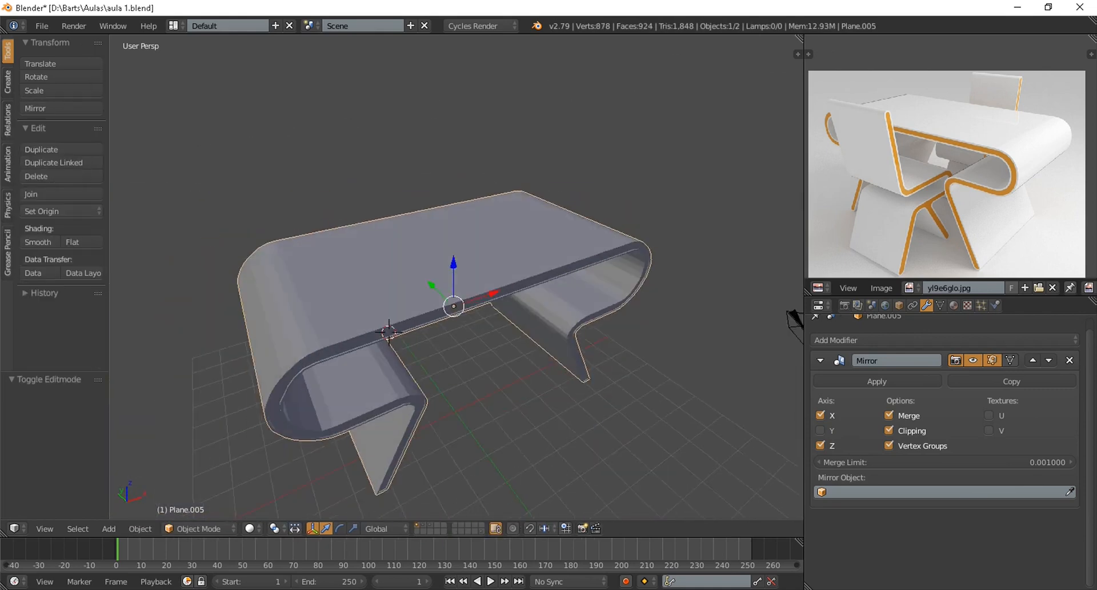
Add a new material to the table, with its Mirror modifier settings collapsed
click(821, 360)
click(954, 305)
click(906, 396)
middle_drag(629, 343, 639, 347)
click(926, 305)
Duplicate the table in place and move the copy to layer 16 as a backup
click(914, 340)
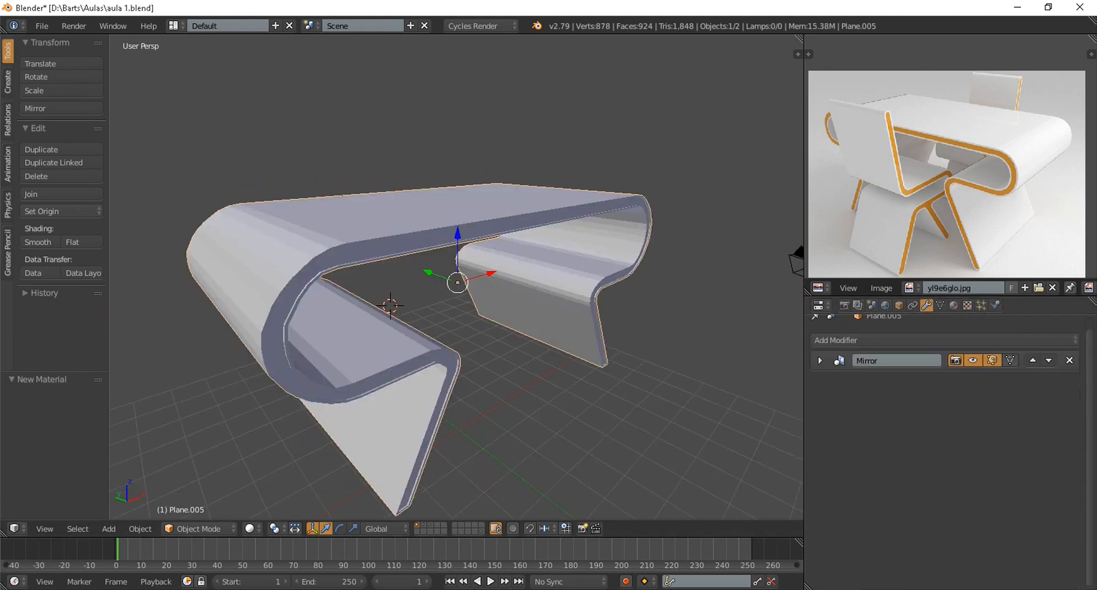
scroll(571, 320, down, 3)
middle_drag(571, 320, 594, 343)
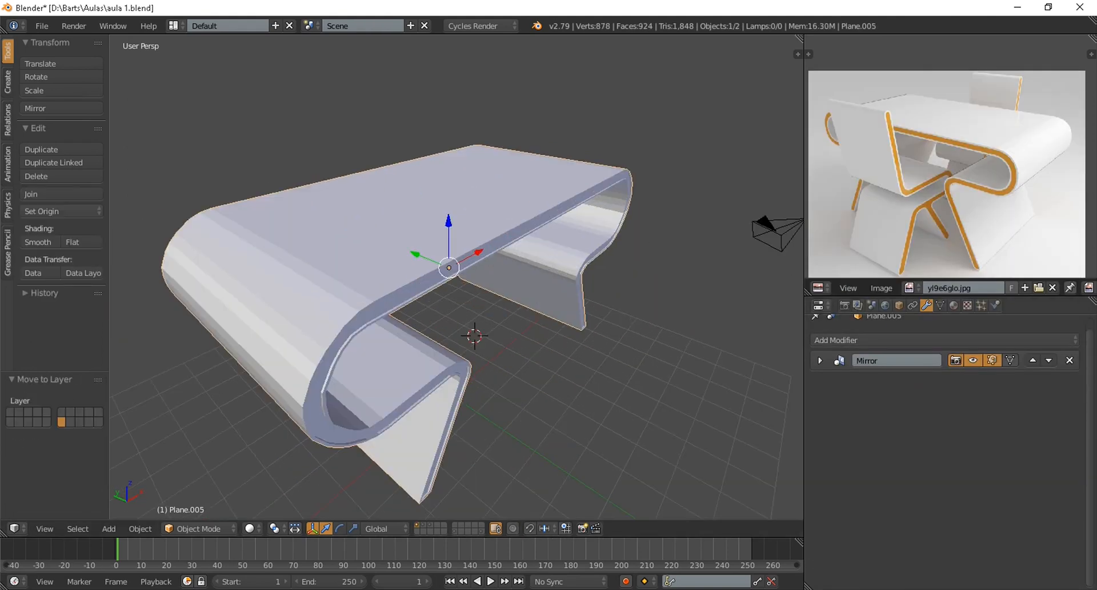
Try applying the table's Mirror modifier and adding Bevel and Subdivision Surface modifiers
click(821, 360)
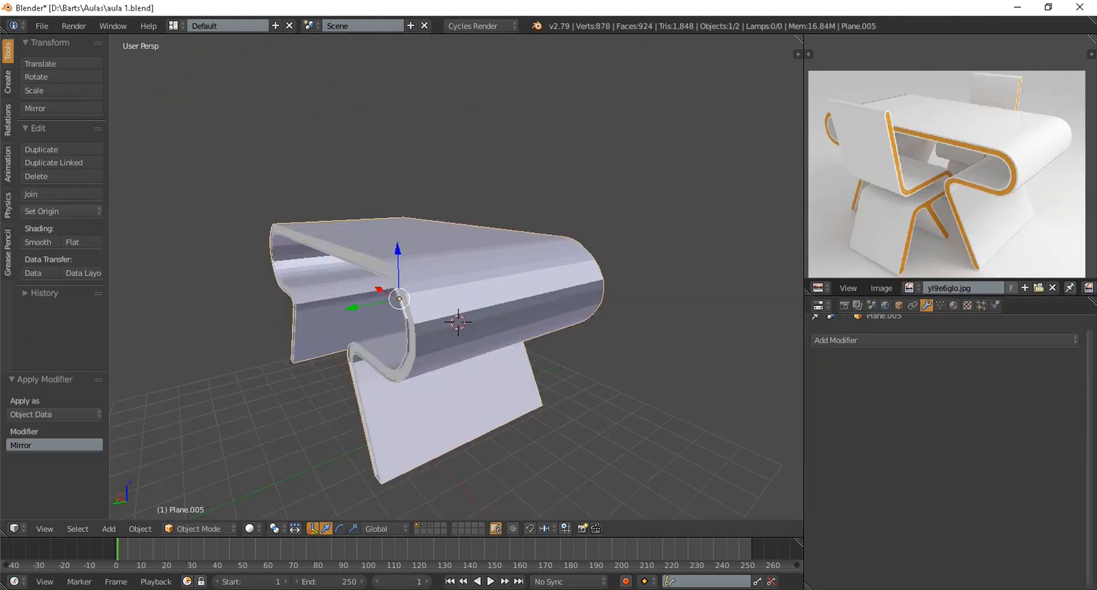
middle_drag(515, 343, 429, 343)
click(846, 340)
click(817, 113)
click(845, 340)
middle_drag(514, 342, 606, 320)
click(822, 293)
scroll(423, 343, up, 2)
Undo the added Bevel and Subdivision Surface modifiers and the applied Mirror
scroll(537, 355, down, 2)
key(ctrl+z)
key(ctrl+z)
key(ctrl+z)
scroll(572, 354, up, 4)
Enter Edit Mode on the table and hide the Mirror modifier's result in the viewport
key(Tab)
scroll(606, 320, down, 6)
click(973, 360)
middle_drag(446, 343, 606, 309)
scroll(606, 309, up, 3)
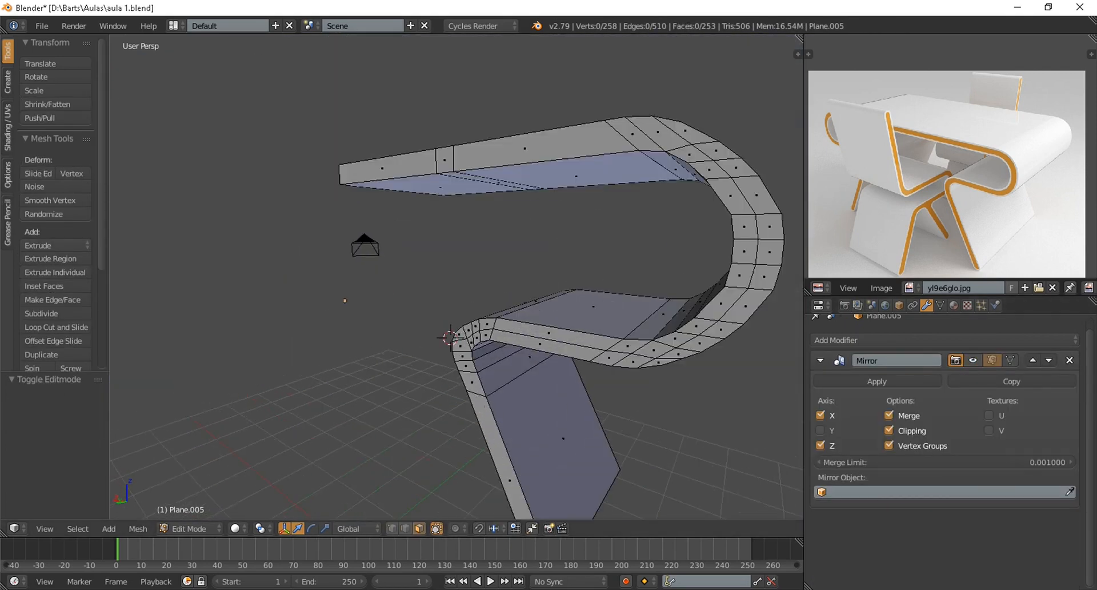
Delete all the faces along the table profile's back edge, from the leg around both curves to the tabletop
middle_drag(491, 366, 549, 352)
right_click(512, 435)
middle_drag(509, 400, 511, 422)
scroll(497, 400, up, 2)
shift+right_click(488, 407)
shift+right_click(478, 383)
shift+right_click(472, 369)
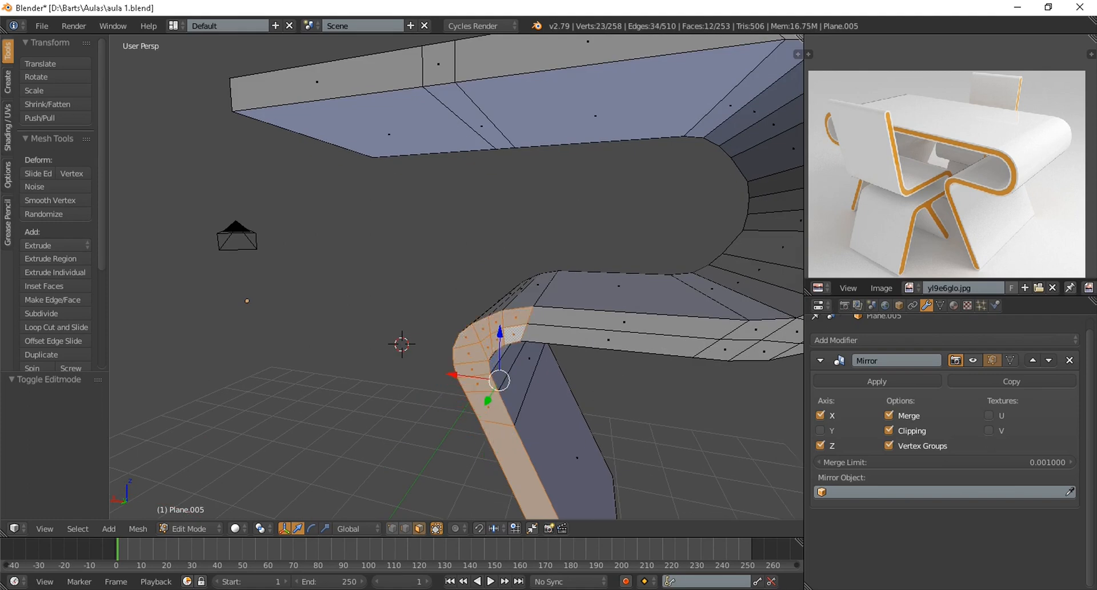
shift+right_click(514, 334)
shift+right_click(609, 340)
shift+right_click(624, 322)
scroll(618, 325, down, 4)
middle_drag(571, 337, 617, 343)
middle_drag(458, 349, 503, 360)
scroll(506, 367, up, 4)
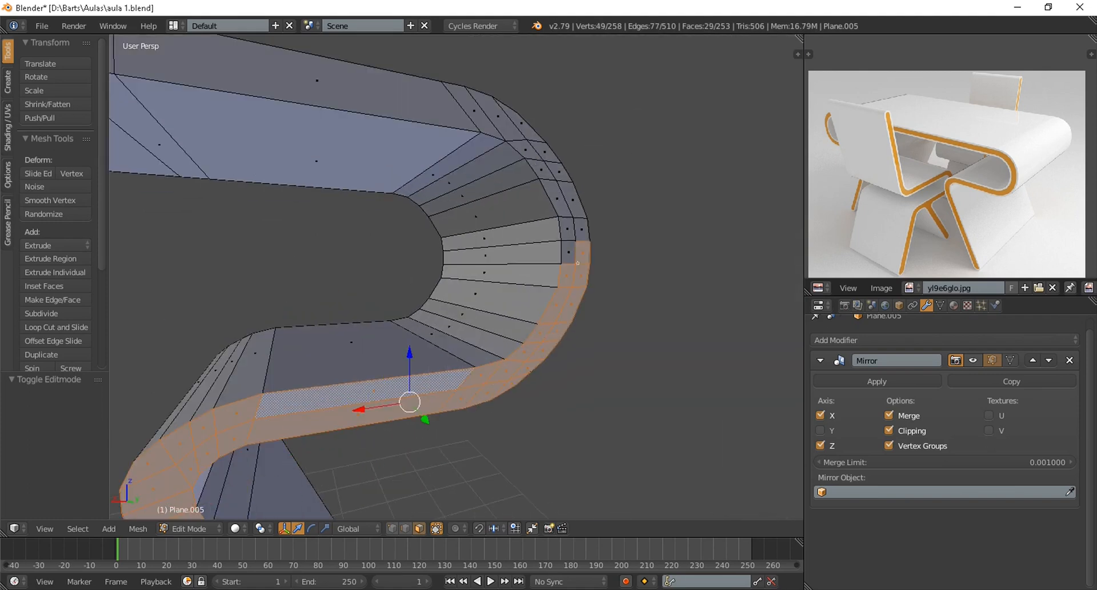
drag(538, 154, 317, 80)
right_click(317, 80)
scroll(317, 80, down, 5)
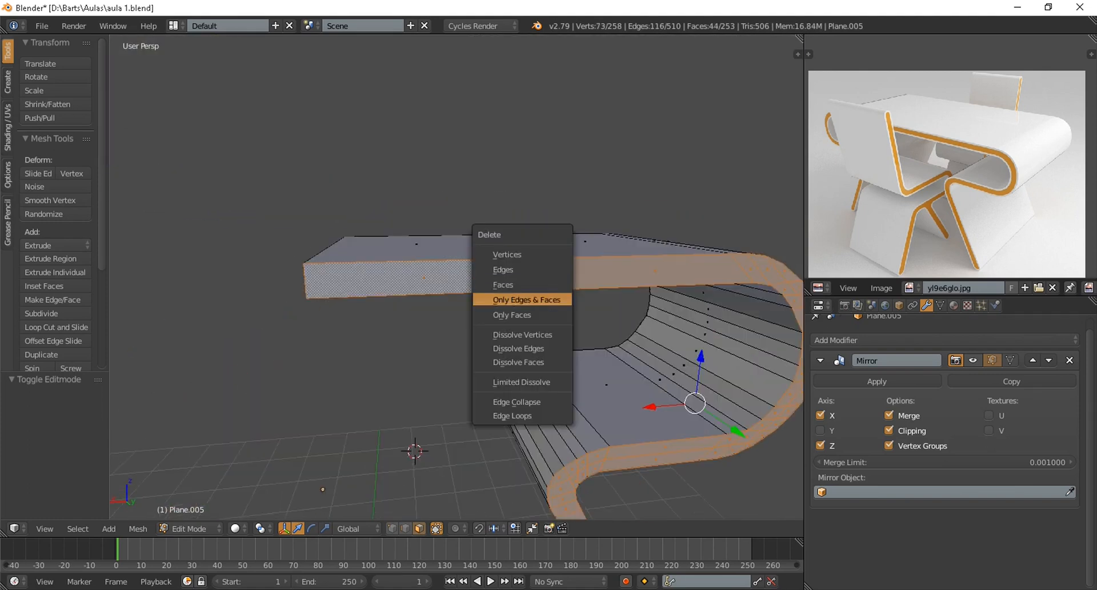
Show the Mirror modifier's result in the viewport again and apply the modifier to the table
key(Tab)
middle_drag(514, 320, 440, 331)
click(973, 360)
middle_drag(548, 320, 486, 317)
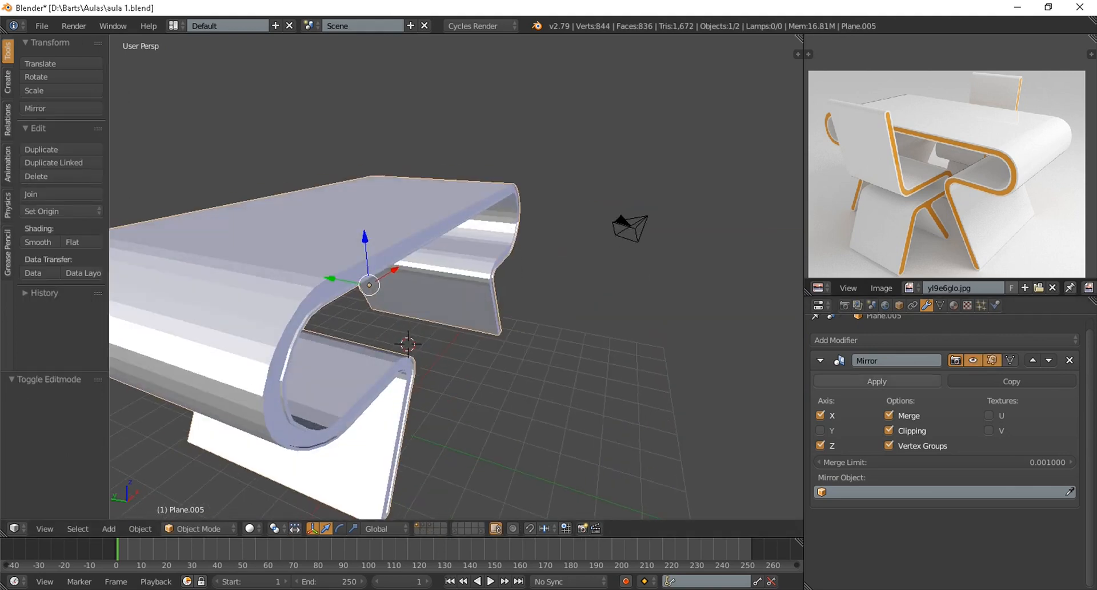
click(876, 381)
scroll(457, 277, down, 2)
Add a Bevel modifier followed by a Subdivision Surface modifier to the table
click(946, 340)
click(817, 112)
middle_drag(514, 257, 577, 237)
click(945, 340)
click(817, 294)
scroll(883, 514, down, 3)
Set the Subdivision Surface's view subdivisions to 2 and limit the Bevel modifier by Angle
click(883, 539)
text(2)
key(Return)
middle_drag(560, 320, 474, 347)
scroll(911, 434, up, 3)
click(910, 464)
middle_drag(560, 343, 400, 263)
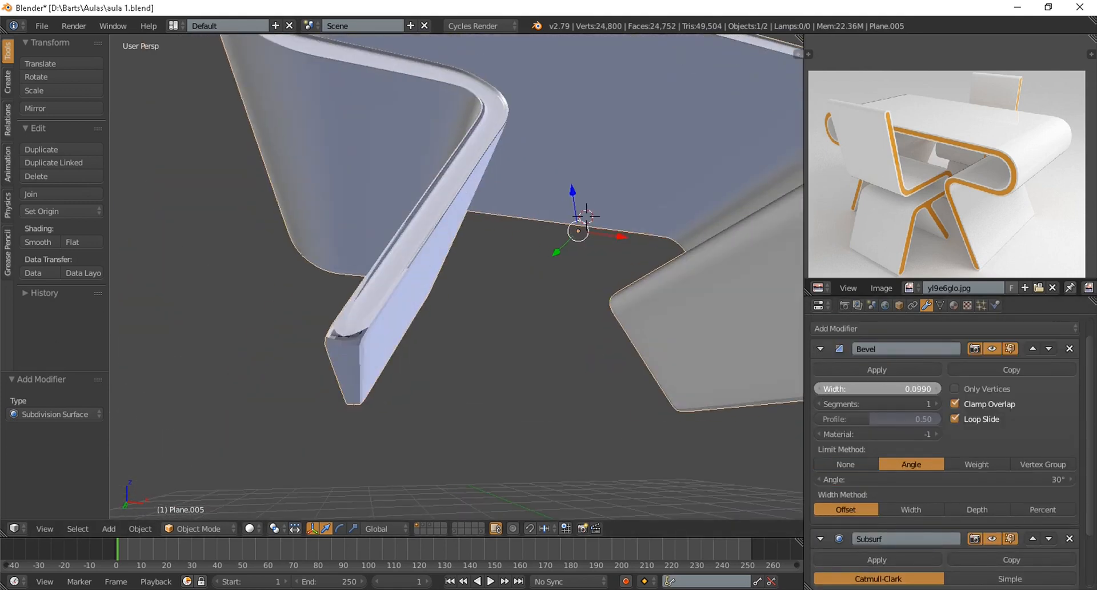
Adjust the Bevel modifier's width and set the table to smooth shading
drag(883, 388, 866, 389)
scroll(486, 286, down, 4)
middle_drag(486, 286, 583, 325)
middle_drag(503, 320, 474, 263)
scroll(460, 280, up, 2)
scroll(406, 320, down, 2)
click(37, 241)
drag(877, 389, 903, 389)
scroll(549, 297, down, 2)
mouse_move(548, 298)
middle_down()
mouse_move(440, 314)
mouse_move(400, 366)
mouse_move(485, 285)
mouse_move(549, 292)
middle_up()
scroll(457, 286, up, 4)
scroll(548, 292, down, 4)
Go back to the earlier version of the table that still has its unapplied Mirror modifier
click(509, 224)
right_click(517, 220)
middle_drag(520, 222, 605, 246)
key(1)
scroll(548, 275, up, 4)
key(Tab)
key(Tab)
scroll(577, 229, down, 1)
click(857, 329)
click(828, 101)
click(1069, 373)
Hide the Mirror modifier's result in the viewport and open the table in Edit Mode
click(973, 349)
middle_drag(412, 257, 605, 229)
key(Tab)
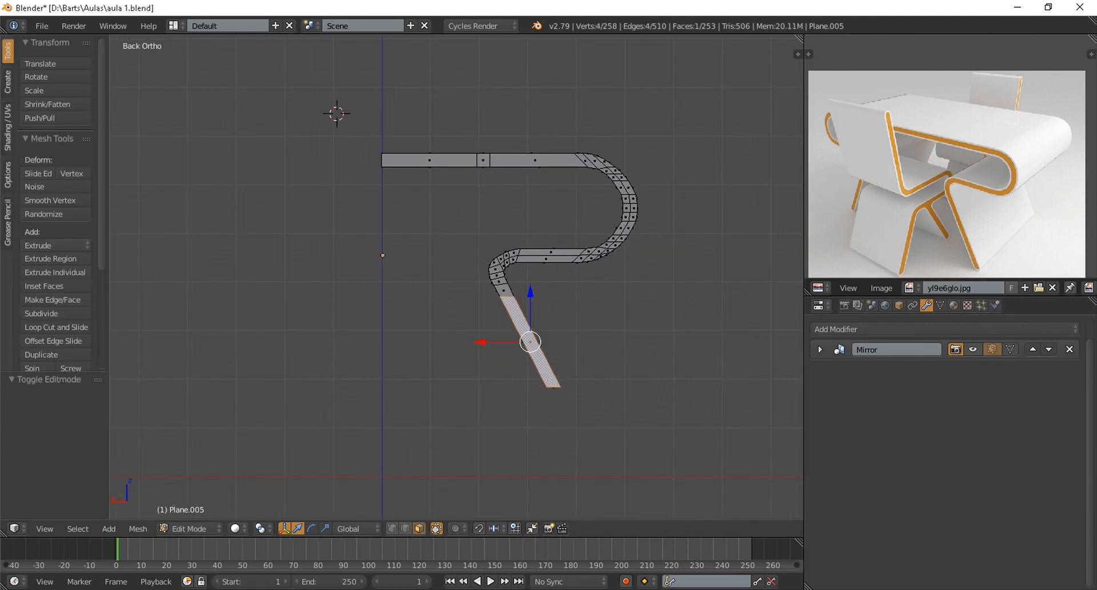
Show the Mirror modifier's result again, leave Edit Mode, and add Bevel and Subdivision Surface modifiers to the table
click(973, 349)
middle_drag(492, 229, 532, 214)
key(Tab)
click(857, 329)
click(823, 101)
click(857, 329)
click(823, 282)
Limit the Bevel modifier by Angle and set its width method to Width
scroll(485, 240, up, 2)
scroll(909, 466, up, 1)
click(910, 542)
click(912, 512)
Raise the Subdivision Surface's view subdivisions and set the table to smooth shading
scroll(912, 511, down, 4)
click(937, 539)
scroll(914, 435, up, 3)
key(Return)
click(38, 242)
middle_drag(366, 240, 491, 280)
scroll(400, 258, down, 4)
middle_drag(400, 257, 229, 228)
scroll(188, 257, up, 4)
middle_drag(188, 257, 646, 291)
key(KP_5)
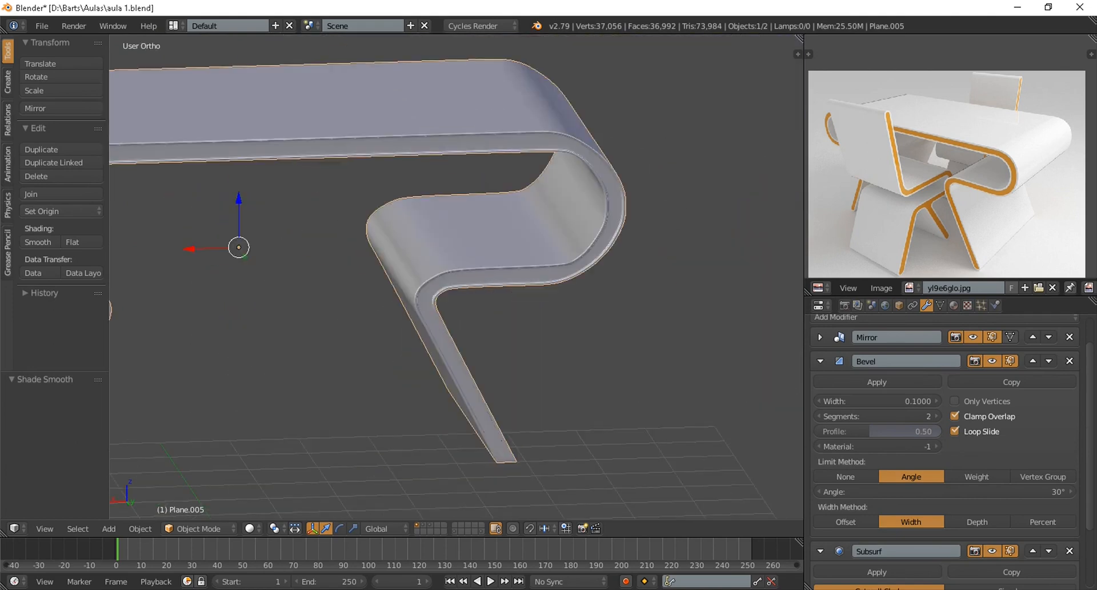
Open the table in Edit Mode, framing its curved rim from the front
key(KP_1)
shift+middle_drag(240, 258, 433, 323)
scroll(458, 276, up, 5)
scroll(458, 276, down, 1)
key(Tab)
Try to move a face of the curved rim along the Z axis
right_click(448, 364)
key(KP_1)
key(g)
key(z)
click(448, 360)
key(ctrl+z)
Enable vertex and edge selection, nudge the inner-rim edges at the lower end of the curve, and leave Edit Mode
middle_drag(448, 360, 406, 383)
scroll(480, 332, up, 4)
scroll(480, 332, down, 4)
scroll(440, 371, up, 3)
key(ctrl+Tab)
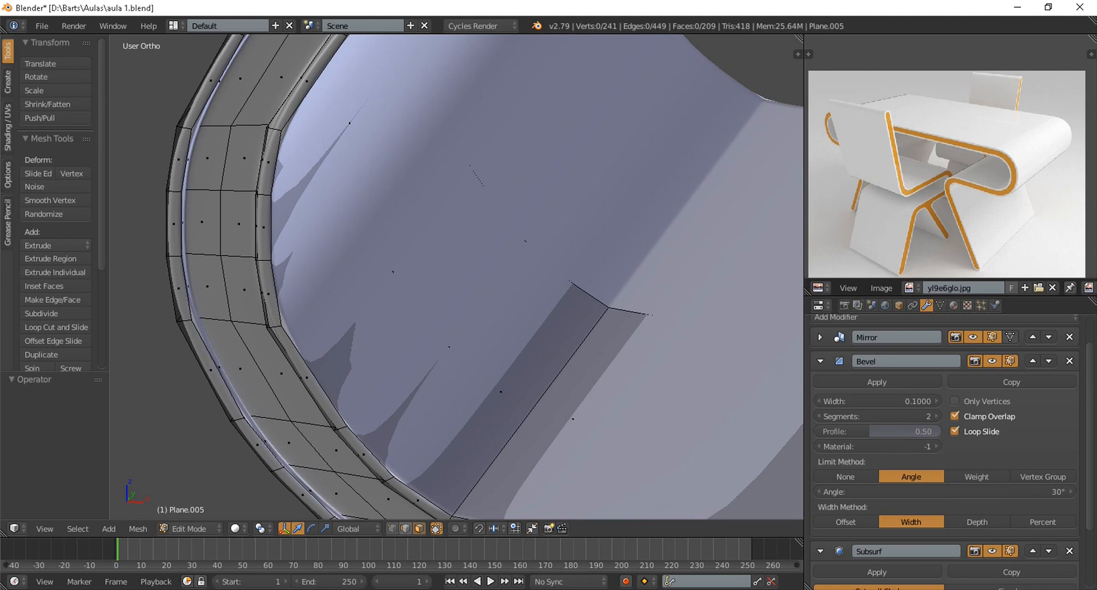
shift+click(392, 528)
scroll(458, 411, down, 1)
scroll(486, 337, up, 2)
middle_drag(457, 411, 497, 326)
right_click(568, 314)
middle_drag(568, 313, 543, 389)
key(KP_1)
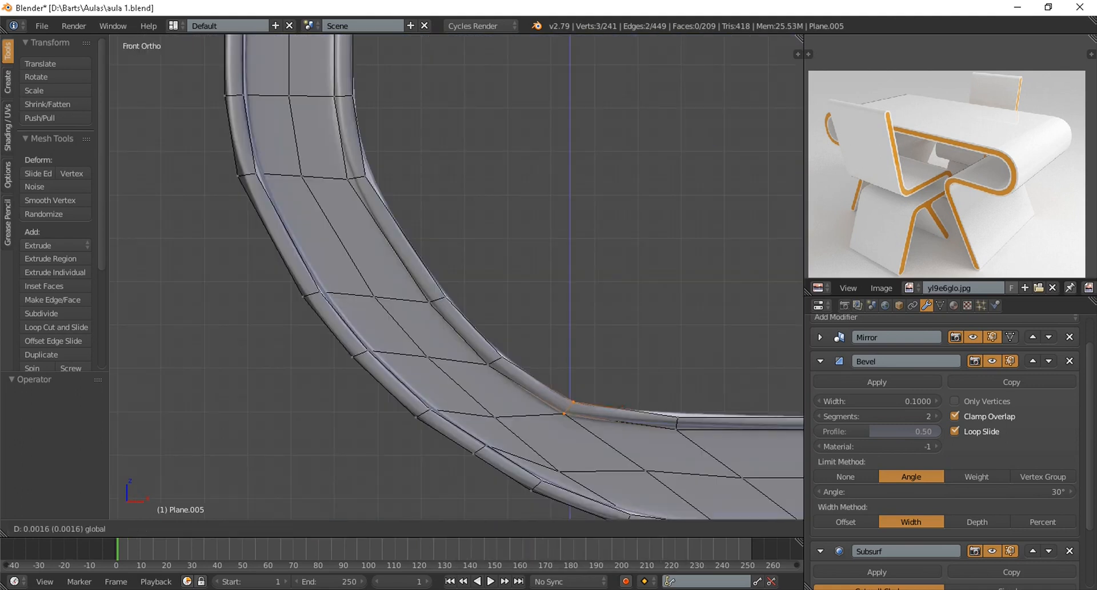
key(Tab)
Back in Edit Mode, select the edges at the inner rim's upper bend and lower them by 0.011 along Z
scroll(537, 423, down, 4)
shift+middle_drag(543, 143, 480, 189)
key(Tab)
scroll(520, 285, up, 6)
right_click(448, 75)
middle_drag(451, 126, 406, 183)
scroll(543, 237, up, 2)
shift+right_click(703, 336)
shift+right_click(694, 315)
key(KP_1)
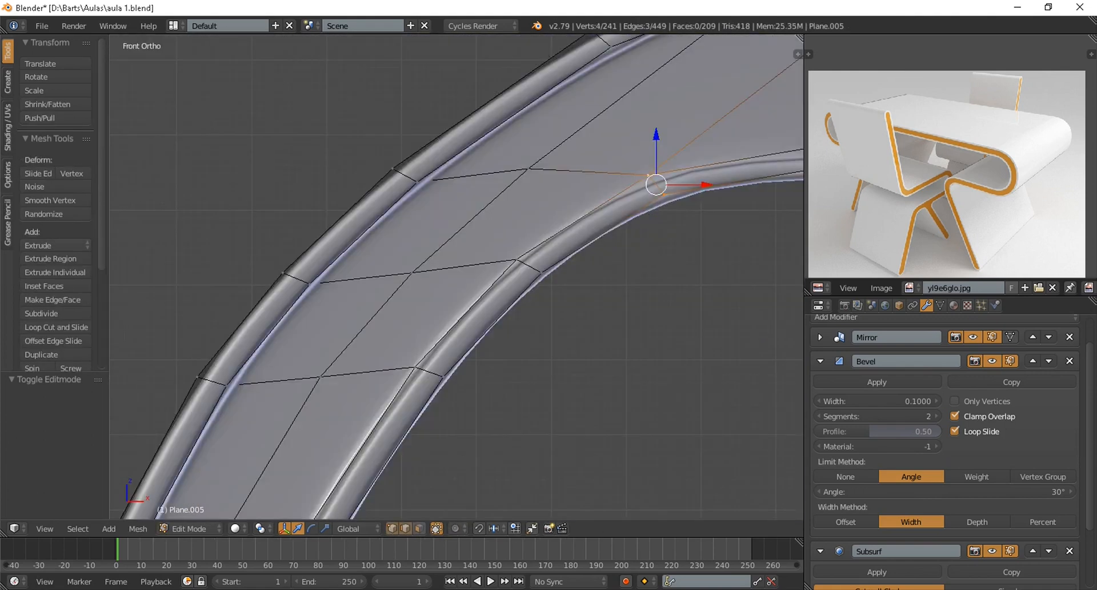
scroll(457, 274, down, 5)
drag(505, 170, 506, 174)
Nudge the inner-rim edges on the side of the curve by about 0.01 along X, leave Edit Mode and save the file
scroll(505, 177, up, 3)
shift+middle_drag(503, 178, 503, 86)
middle_drag(503, 86, 481, 96)
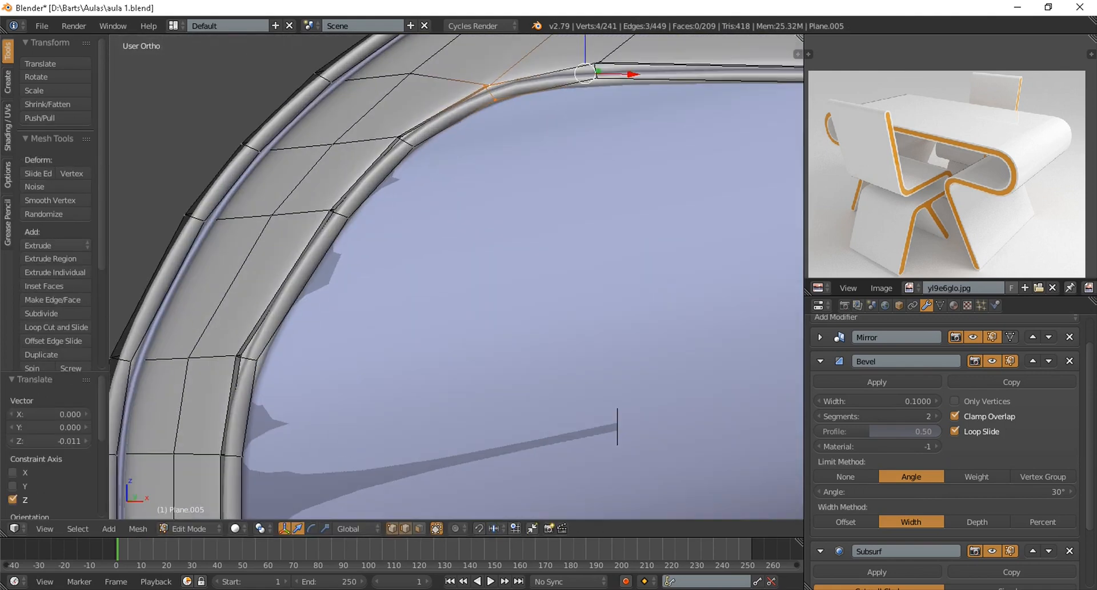
key(KP_1)
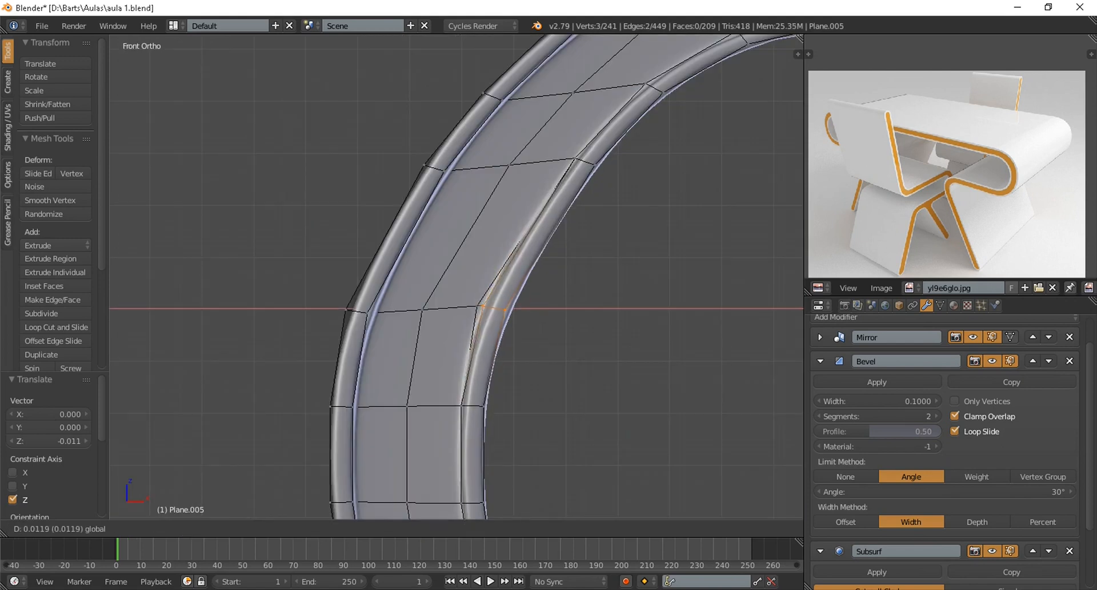
drag(543, 308, 546, 309)
key(Tab)
scroll(486, 320, down, 8)
key(ctrl+s)
click(483, 350)
Add a floor plane scaled up about 10 times and lower it by about 4.14 along Z beneath the table
key(KP_5)
middle_drag(485, 285, 474, 326)
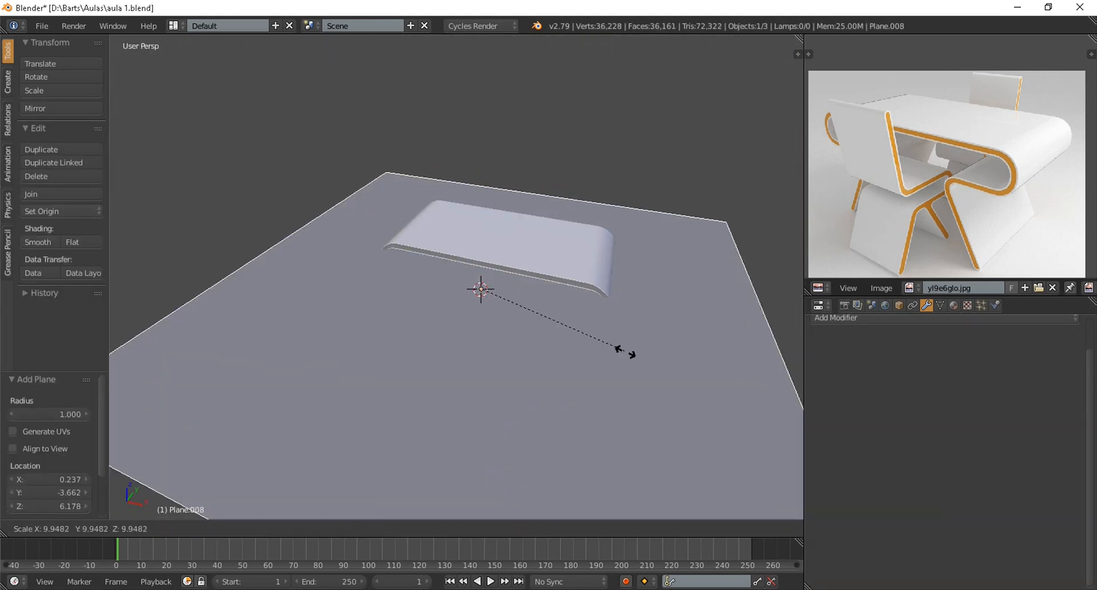
click(625, 356)
key(g)
key(z)
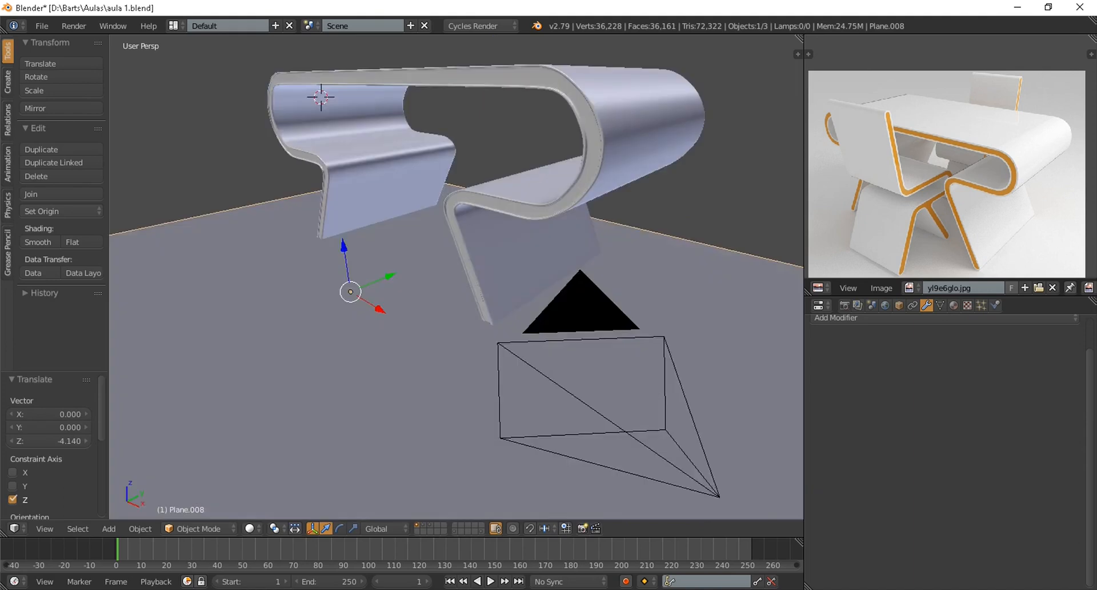
Look through the camera and lower the floor plane and table together by about 2.375 along Z
key(KP_0)
right_click(457, 297)
shift+right_click(435, 154)
key(r)
key(g)
key(z)
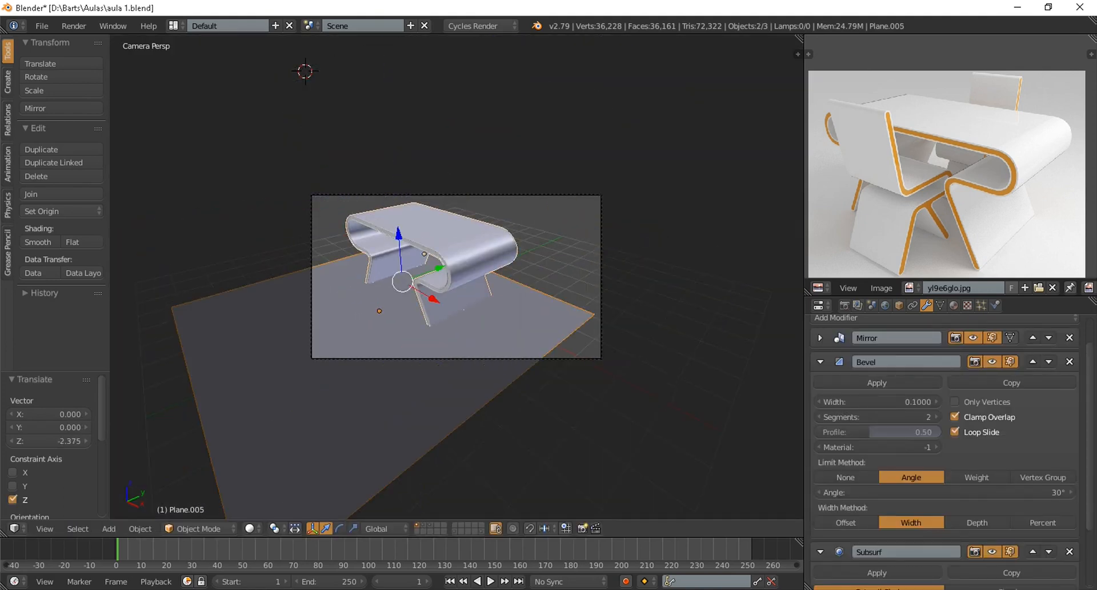
Shift the floor and table along X and raise them by about 0.251 along Z to fit the camera frame
key(g)
key(x)
key(g)
key(z)
shift+right_click(514, 359)
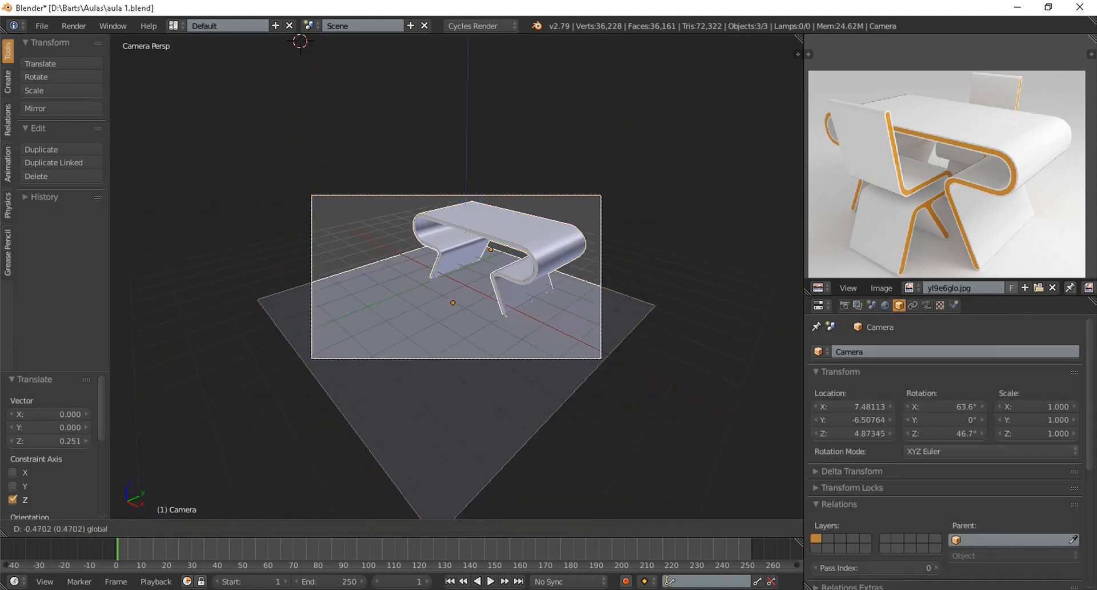
Reselect only the table and floor and lower them by about 0.254 along Z in the camera view
right_click(503, 220)
shift+right_click(399, 326)
key(g)
key(z)
click(457, 308)
scroll(457, 309, up, 2)
key(s)
click(514, 331)
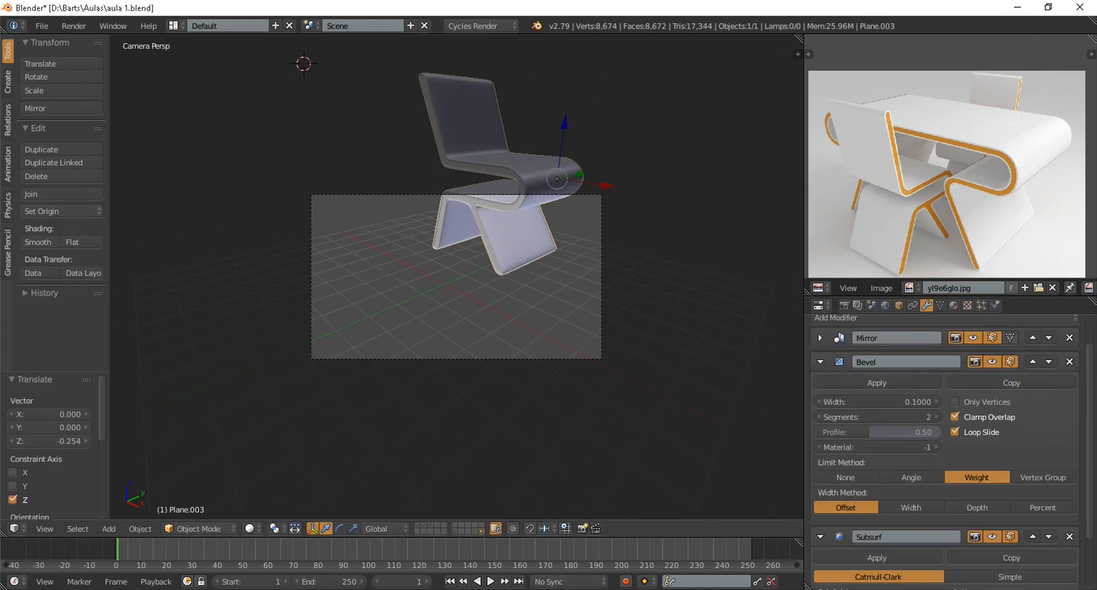
Duplicate the chair, move the copy to layer 1 and rotate it around Z to face the table
key(m)
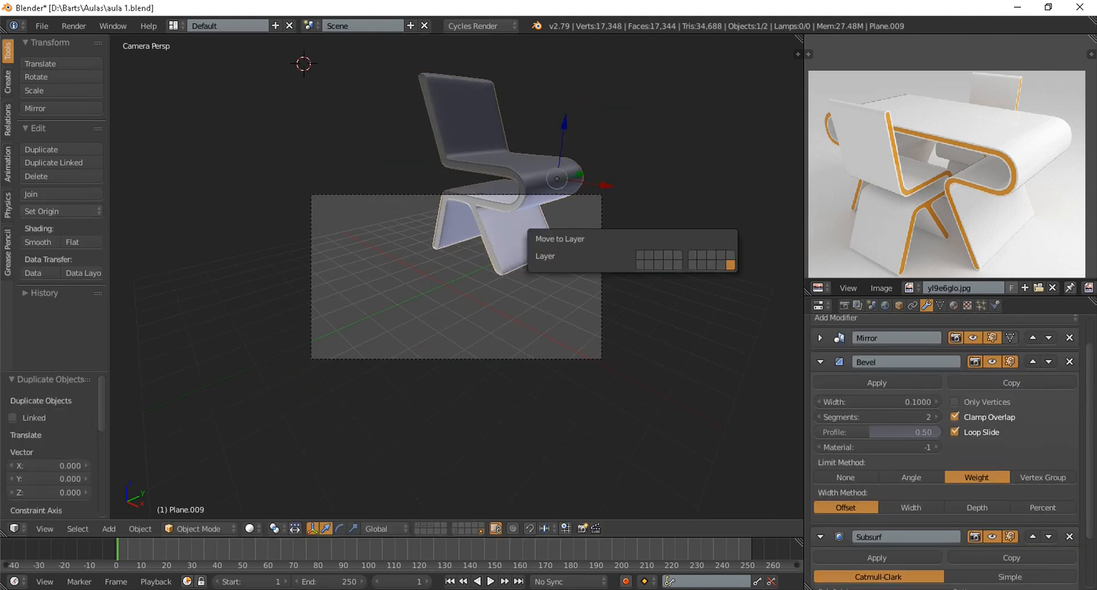
key(1)
middle_drag(457, 245, 474, 377)
key(r)
key(z)
click(644, 258)
Move the chair copy along Z and X so that it stands at the table
scroll(947, 172, down, 1)
key(g)
key(z)
key(g)
key(x)
click(514, 274)
scroll(457, 251, up, 3)
mouse_move(515, 275)
middle_down()
mouse_move(457, 252)
mouse_move(514, 320)
mouse_move(506, 257)
middle_up()
Scale the chair copy by 0.841 and shift it about 0.43 along X to centre it on the table's long side
key(s)
click(506, 309)
key(KP_7)
scroll(503, 260, up, 3)
drag(514, 258, 553, 258)
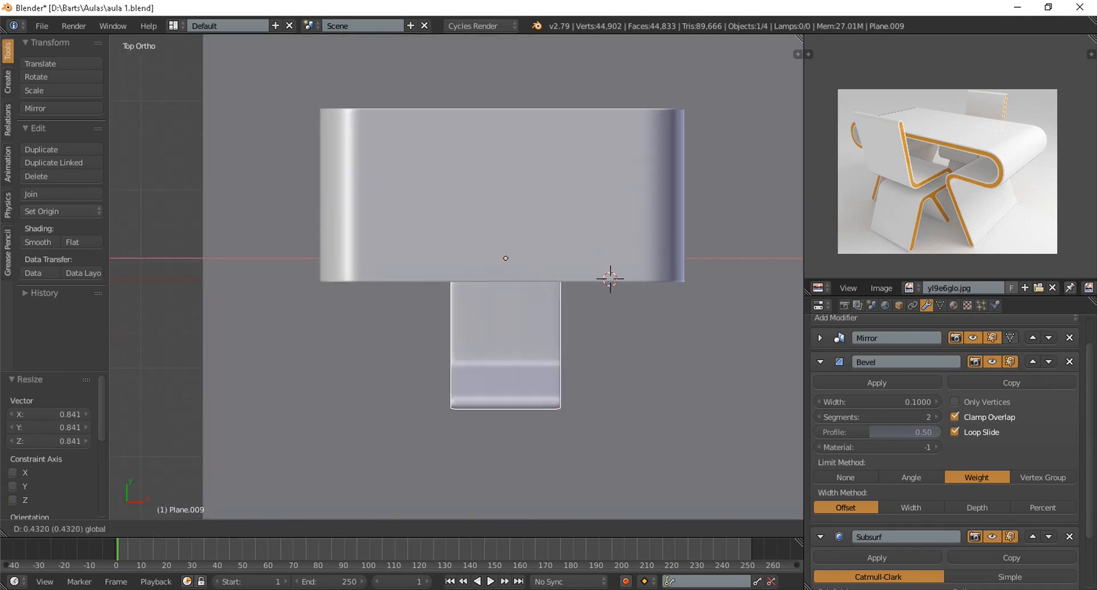
click(549, 229)
Adjust the chair copy's height along Z and save the file
middle_drag(548, 228, 497, 200)
key(g)
key(z)
click(537, 160)
key(ctrl+s)
Apply the table's Mirror modifier, collapse the remaining modifiers and open the table in Edit Mode
right_click(572, 212)
key(Tab)
key(Tab)
middle_drag(400, 257, 503, 228)
scroll(876, 365, up, 2)
click(820, 372)
click(877, 393)
click(821, 372)
click(821, 395)
middle_drag(572, 240, 572, 263)
key(Tab)
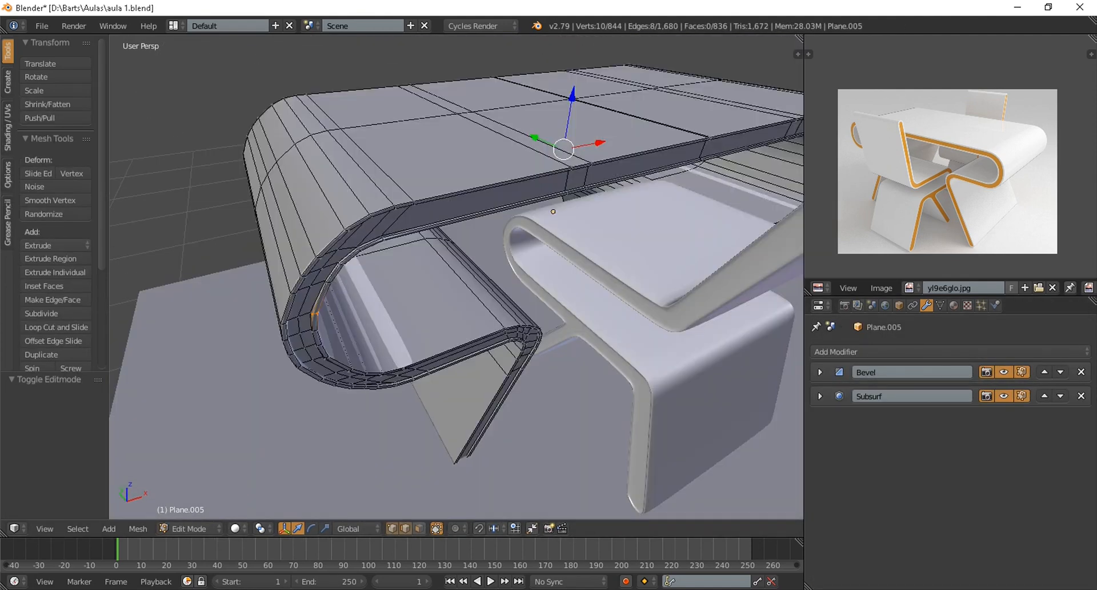
Add a new Mirror modifier to the table and leave Edit Mode
right_click(320, 300)
scroll(571, 228, down, 6)
middle_drag(572, 172, 714, 171)
scroll(605, 257, up, 4)
click(857, 352)
click(835, 216)
scroll(514, 258, down, 5)
middle_drag(514, 257, 658, 229)
scroll(572, 258, up, 4)
key(Tab)
Replace the table's old Bevel and Subdivision Surface modifiers with newly added ones
click(1081, 372)
click(1081, 372)
click(858, 351)
click(814, 123)
click(858, 352)
click(835, 306)
Limit the new Bevel modifier by Angle and set the Subdivision Surface's view subdivisions to 2
scroll(914, 428, down, 4)
scroll(572, 254, down, 1)
scroll(914, 428, down, 2)
scroll(914, 457, down, 5)
click(936, 539)
scroll(673, 166, down, 4)
scroll(657, 228, up, 3)
In Edit Mode, switch the table to face selection and select the rim faces around the lower leg's bend
key(Tab)
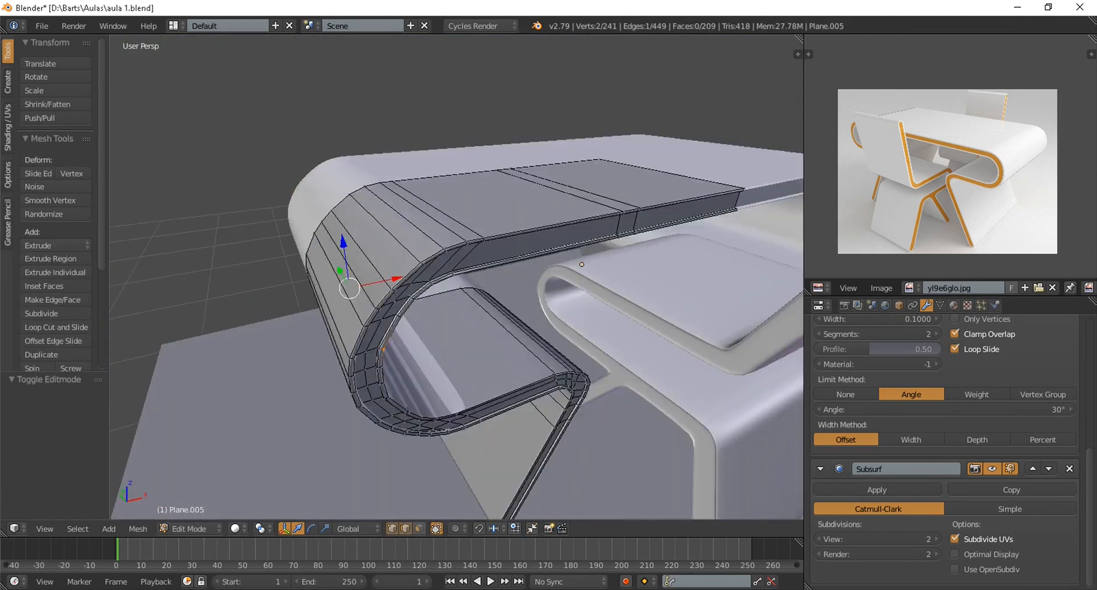
middle_drag(514, 320, 445, 252)
scroll(446, 252, up, 4)
click(419, 529)
right_click(488, 491)
middle_drag(489, 492, 445, 503)
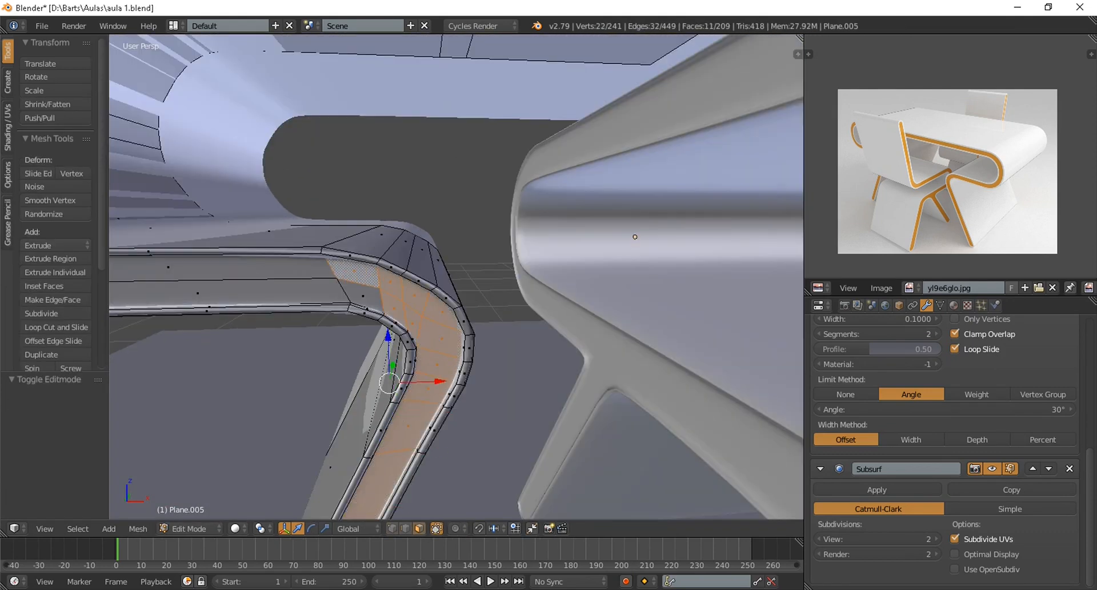
Add the remaining faces at the leg bend and along the lower straight section to the rim selection
shift+right_click(363, 296)
shift+right_click(354, 270)
shift+right_click(198, 293)
shift+right_click(169, 267)
scroll(456, 276, down, 6)
scroll(456, 276, up, 6)
scroll(456, 276, down, 4)
middle_drag(456, 277, 491, 268)
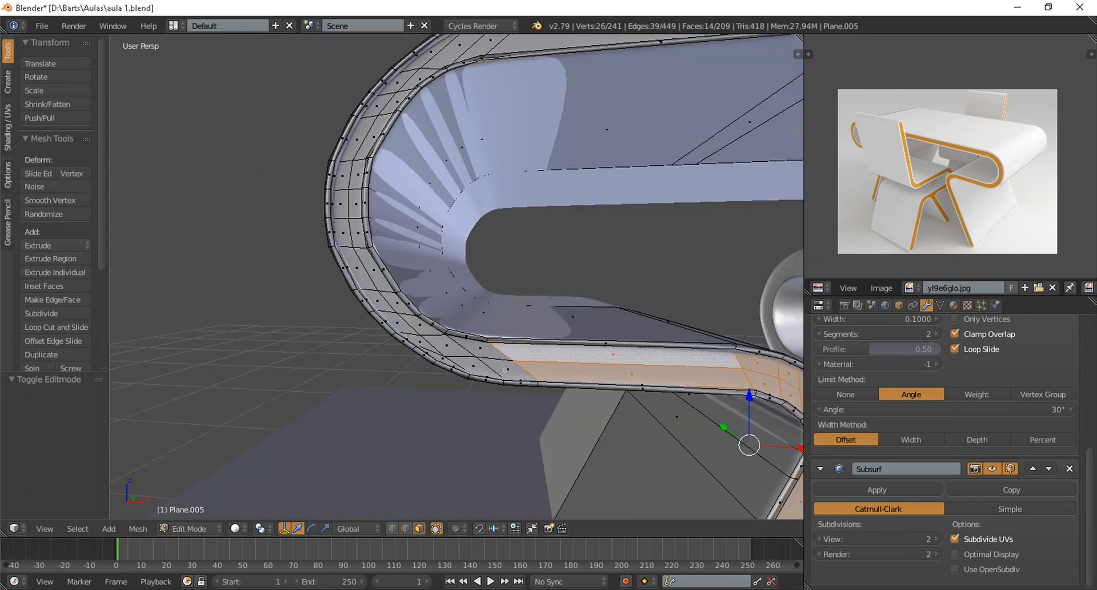
Extend the face selection around the table's large curved end and along the rest of its rim
drag(348, 160, 397, 102)
right_click(397, 102)
scroll(397, 101, down, 4)
mouse_move(397, 101)
shift+middle_down()
mouse_move(395, 186)
mouse_move(374, 186)
shift+middle_up()
scroll(374, 229, up, 4)
key(c)
scroll(456, 276, down, 3)
shift+middle_drag(515, 276, 474, 257)
scroll(456, 277, up, 3)
scroll(456, 276, down, 7)
scroll(946, 434, up, 6)
Add a second material slot to the table, assign the selected rim faces to it and create a new material there
key(Tab)
scroll(946, 434, up, 3)
click(954, 305)
scroll(474, 277, up, 2)
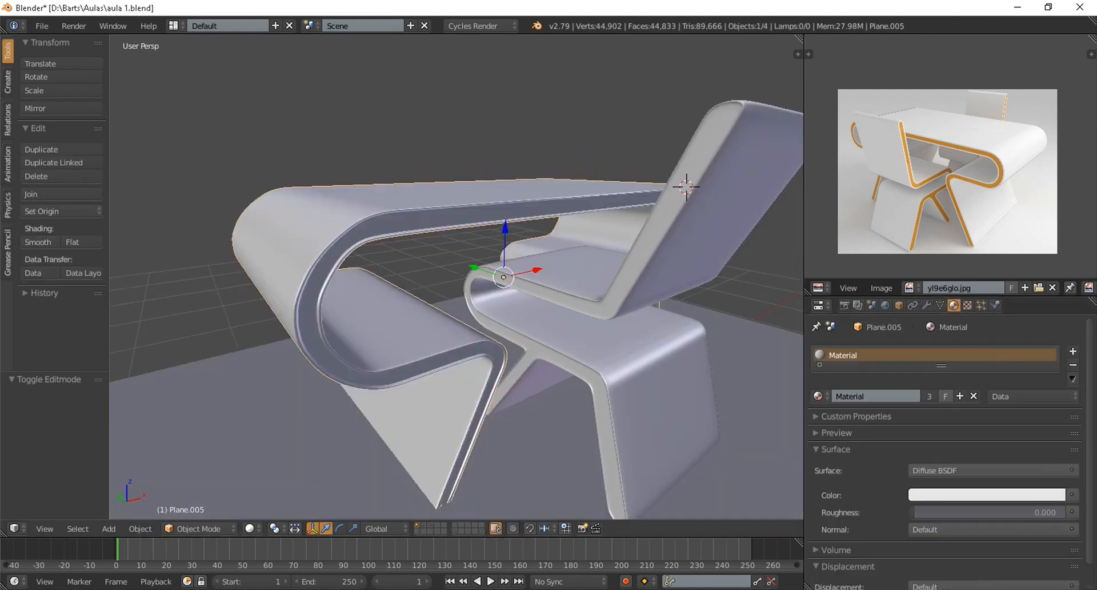
key(Tab)
click(1085, 351)
click(857, 427)
click(914, 445)
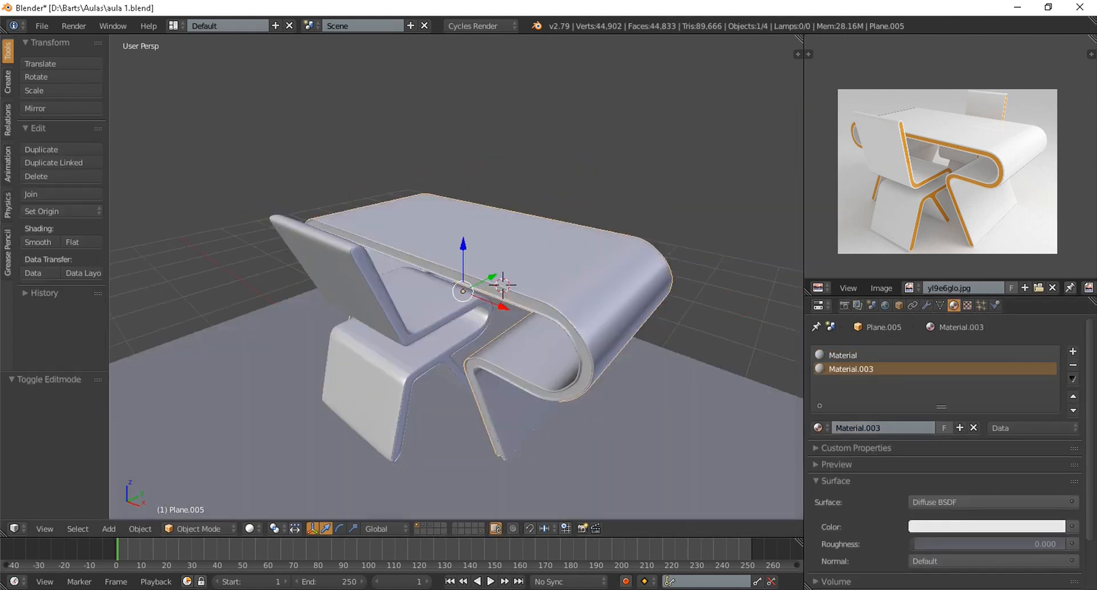
Duplicate the chair to the table's opposite side, rotated 180° about Z, and shift the floor 0.874 along Y
middle_drag(457, 275, 571, 274)
middle_drag(457, 277, 491, 277)
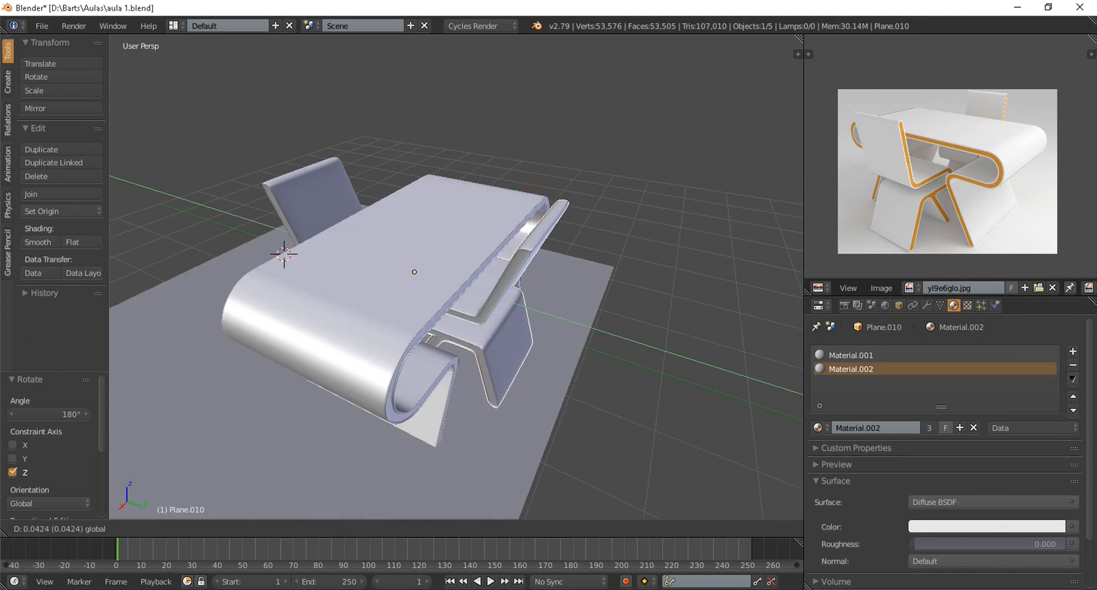
scroll(457, 276, down, 3)
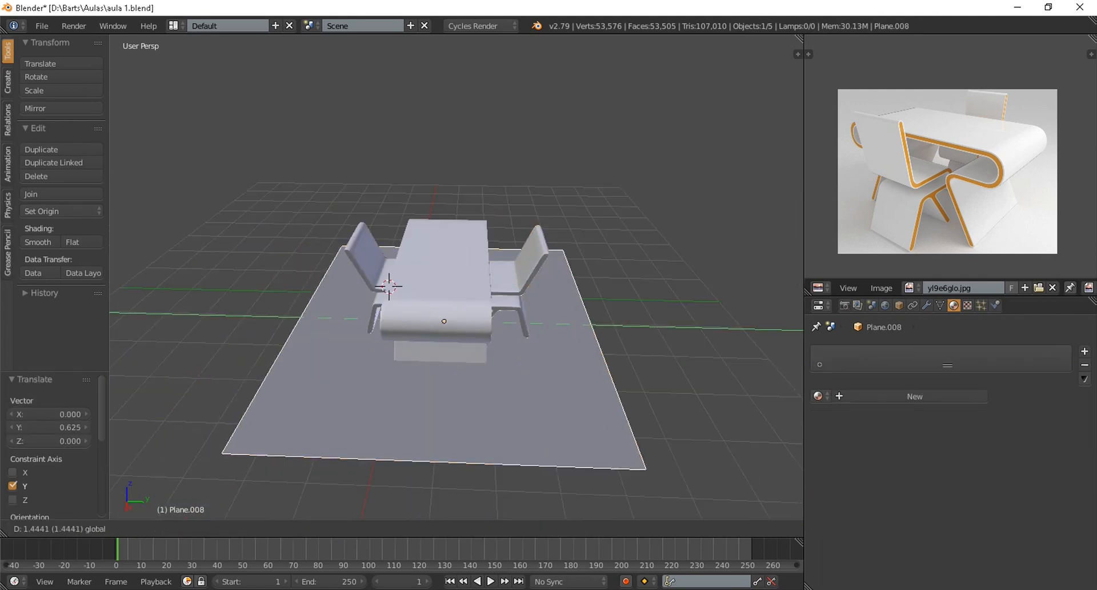
key(KP_0)
scroll(442, 293, down, 3)
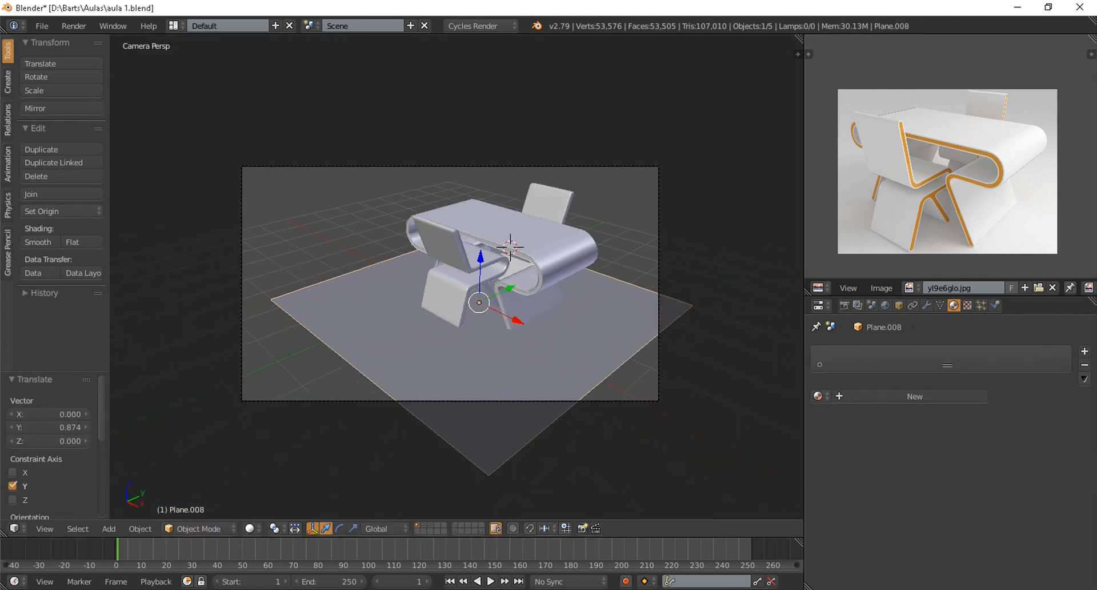
Select the camera and set the render resolution to 1000 × 1000 px
right_click(658, 303)
click(844, 305)
scroll(903, 400, down, 6)
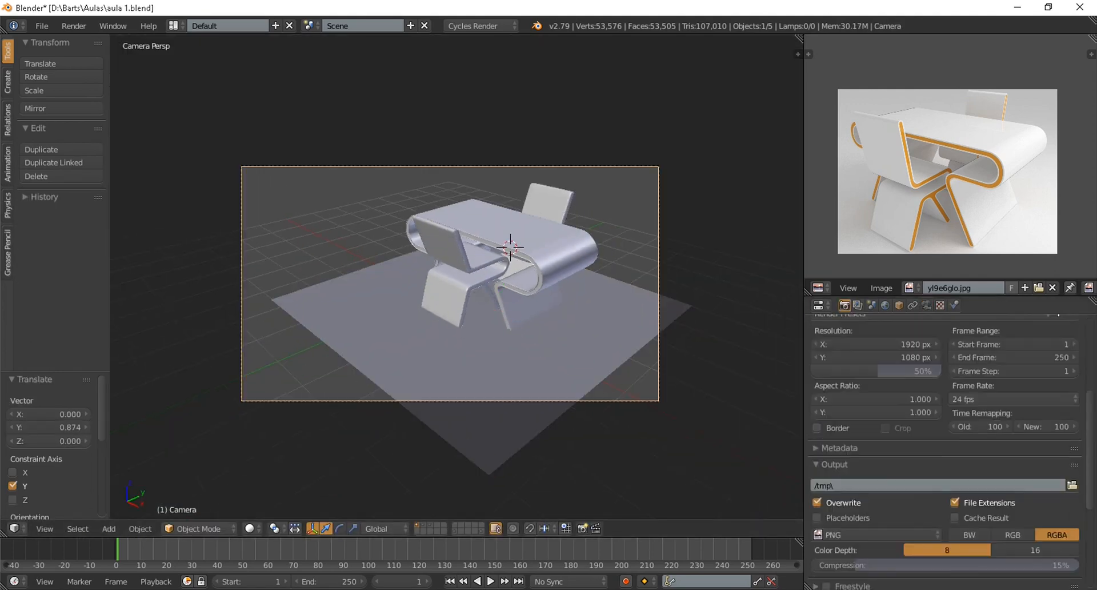
scroll(874, 400, up, 2)
click(874, 399)
text(1000)
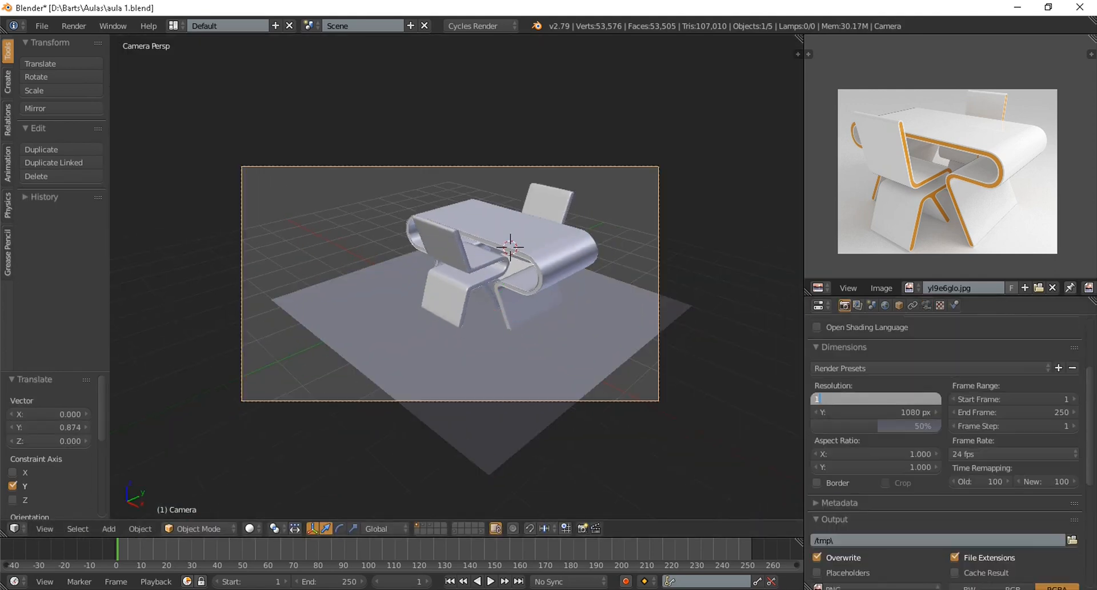
key(Return)
click(875, 412)
text(1000)
key(Return)
Adjust the framing, scale the floor up by about 3.263 and enlarge it again to extend far beyond the furniture
right_click(577, 365)
drag(524, 248, 466, 275)
key(s)
click(554, 358)
right_click(553, 359)
key(s)
click(120, 453)
scroll(457, 276, down, 3)
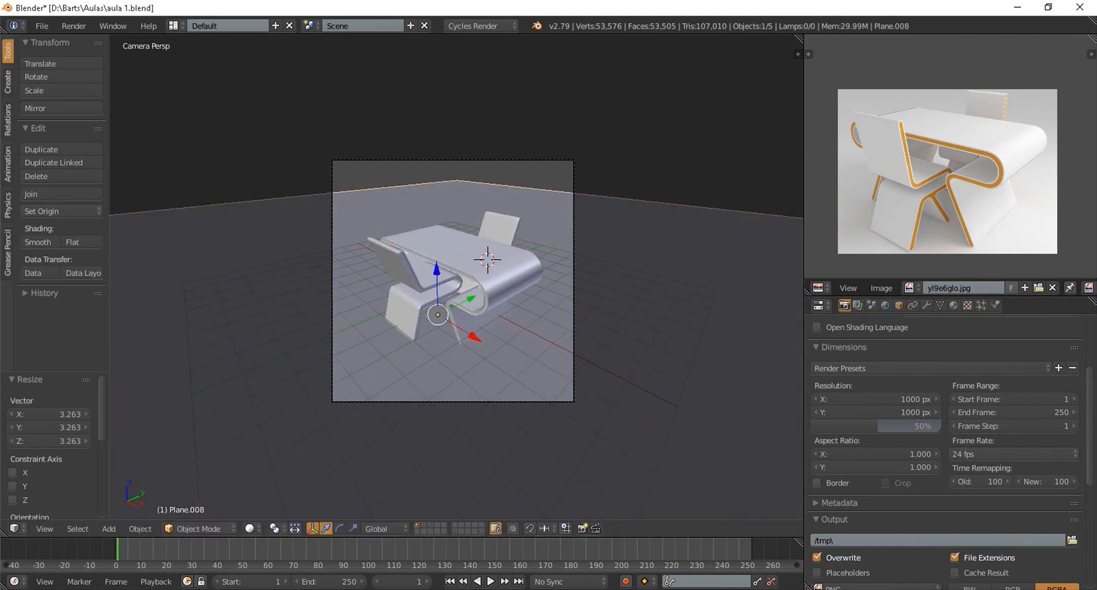
key(s)
click(657, 343)
Try to rotate the camera by about -3.29° around X and again around Y, and undo both rotations
scroll(571, 274, up, 2)
right_click(625, 246)
key(r)
key(x)
click(603, 223)
key(r)
key(y)
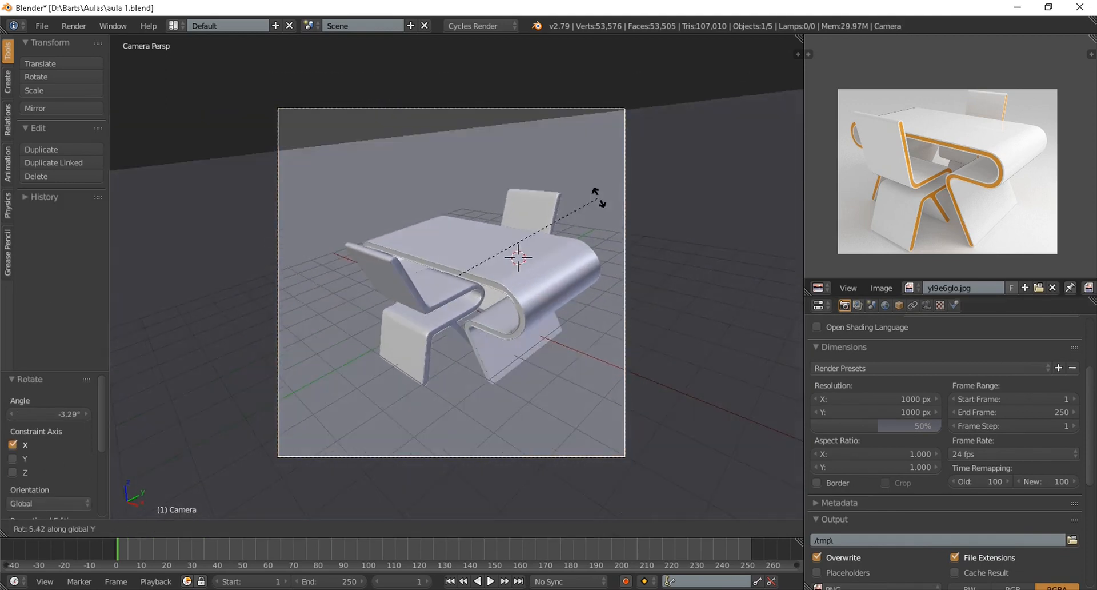
click(594, 162)
key(g)
key(z)
key(Escape)
key(ctrl+z)
key(ctrl+z)
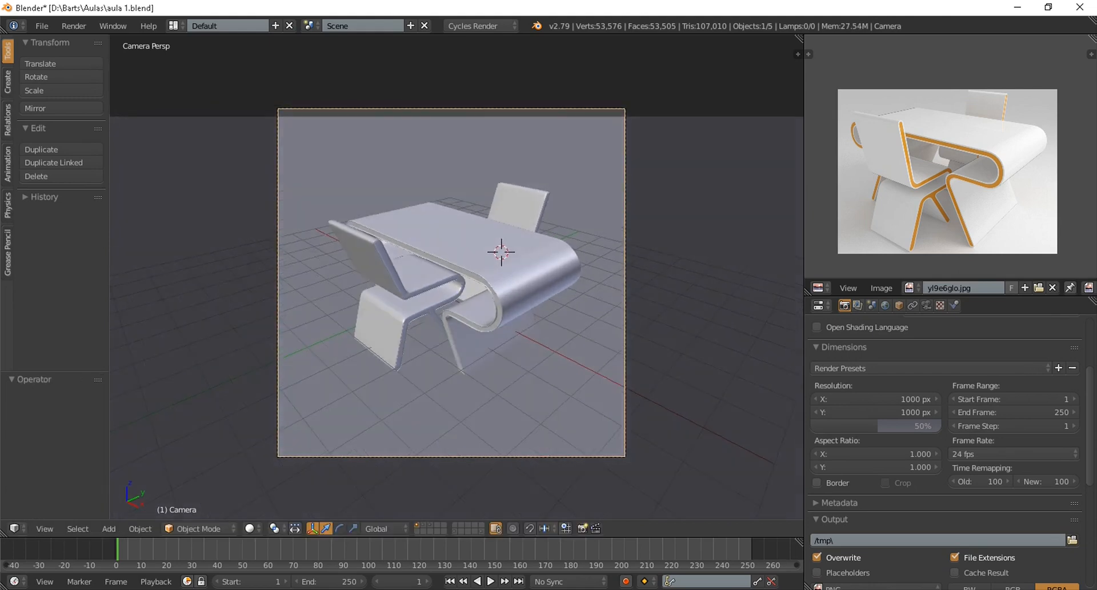
Move the floor -0.021 along Z beneath the furniture and enlarge the timeline area
scroll(457, 277, up, 2)
scroll(457, 276, down, 1)
shift+middle_drag(457, 277, 492, 244)
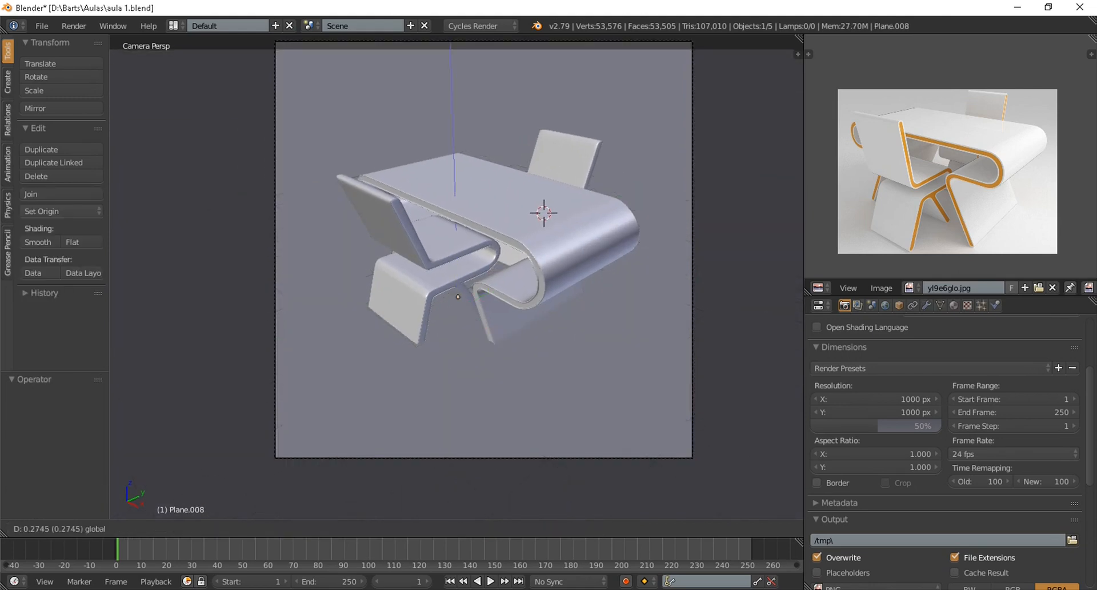
scroll(458, 277, down, 2)
drag(457, 537, 457, 427)
scroll(457, 229, up, 2)
scroll(457, 229, down, 2)
shift+middle_drag(457, 228, 457, 236)
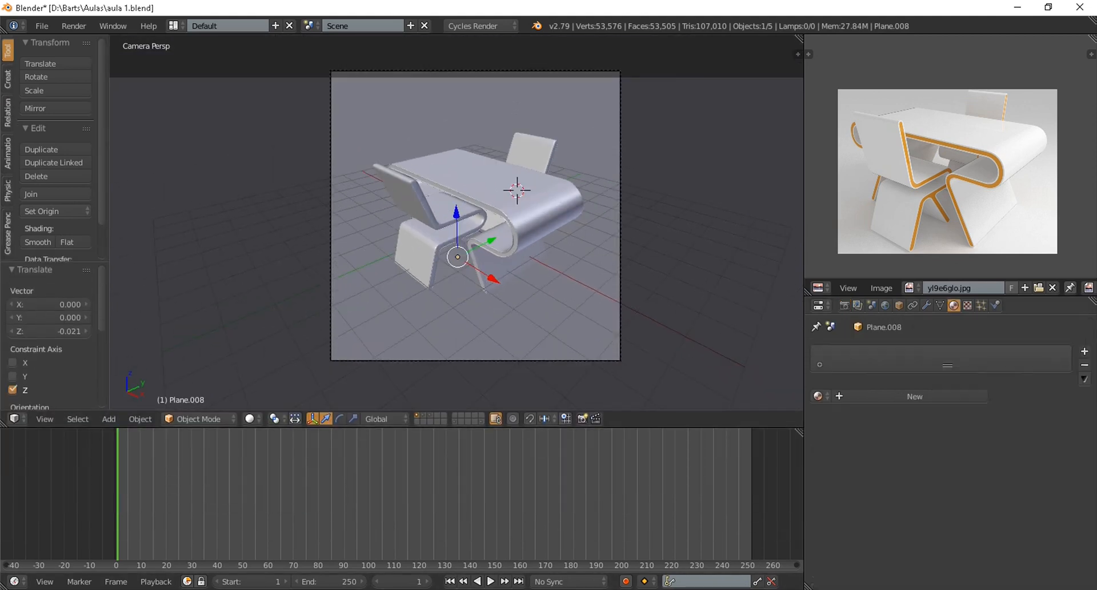
Give the floor a new material with a Principled BSDF surface and turn the timeline area into a node editor
click(953, 305)
click(903, 396)
click(993, 470)
click(931, 333)
click(15, 582)
click(51, 395)
scroll(334, 494, up, 6)
middle_drag(334, 495, 399, 479)
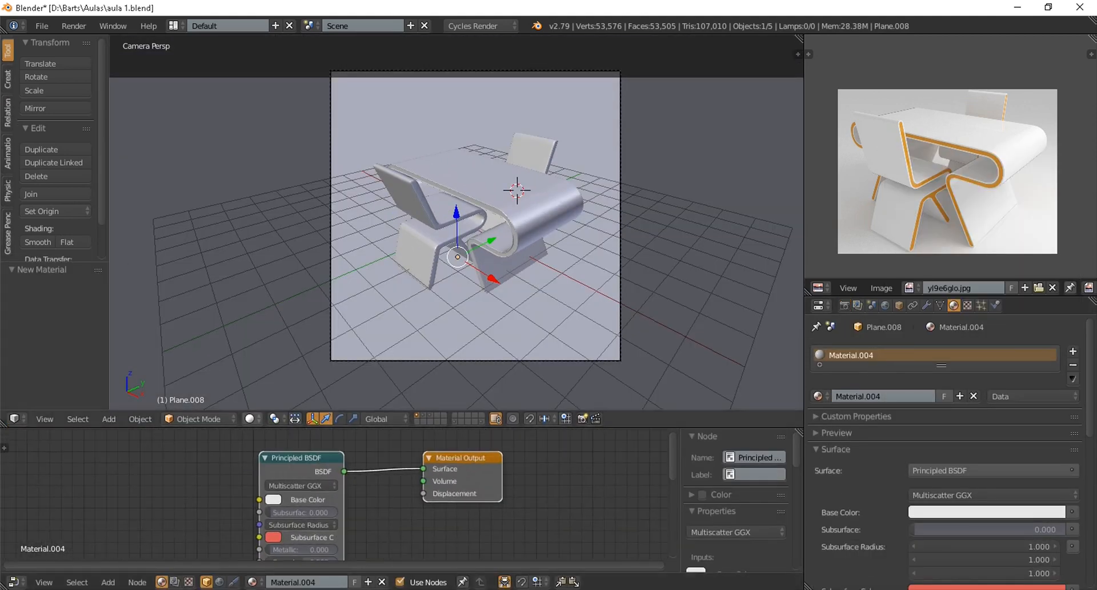
Set the floor material's Specular to 0.125 and Roughness to 0, and briefly preview it in rendered shading
scroll(951, 156, up, 3)
scroll(951, 156, down, 1)
scroll(334, 495, up, 2)
middle_drag(334, 514, 359, 450)
scroll(458, 223, up, 1)
click(249, 418)
click(280, 327)
click(250, 419)
click(280, 372)
Add an Area lamp and raise it about 3.706 along Z above the table
mouse_move(457, 222)
middle_down()
mouse_move(445, 260)
mouse_move(448, 194)
middle_up()
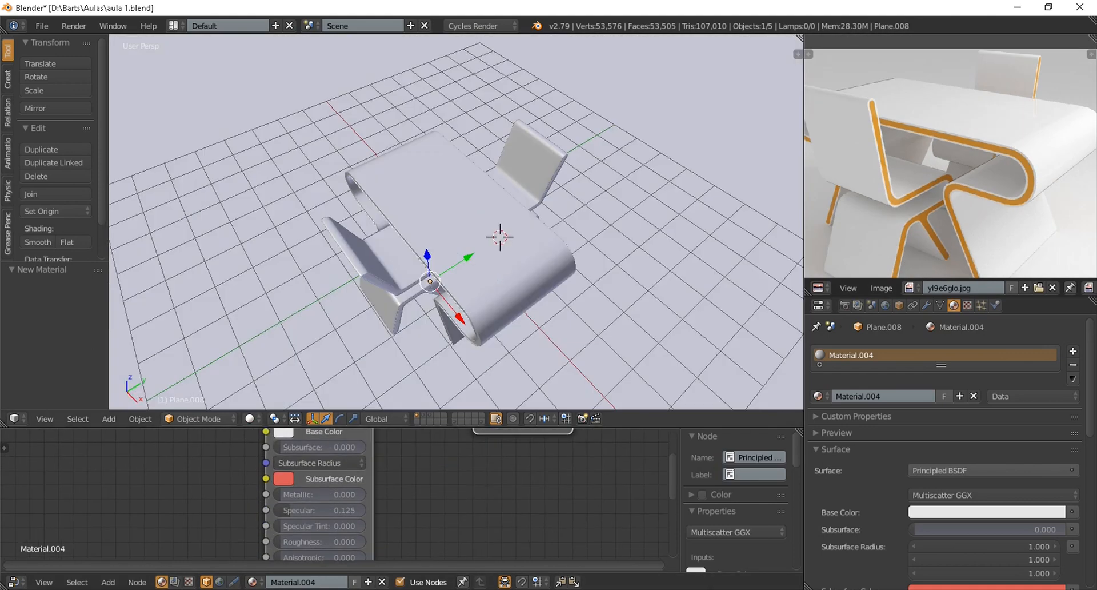
key(shift+a)
mouse_move(425, 366)
click(504, 426)
drag(448, 111, 449, 60)
scroll(452, 171, down, 4)
drag(453, 94, 453, 52)
key(KP_0)
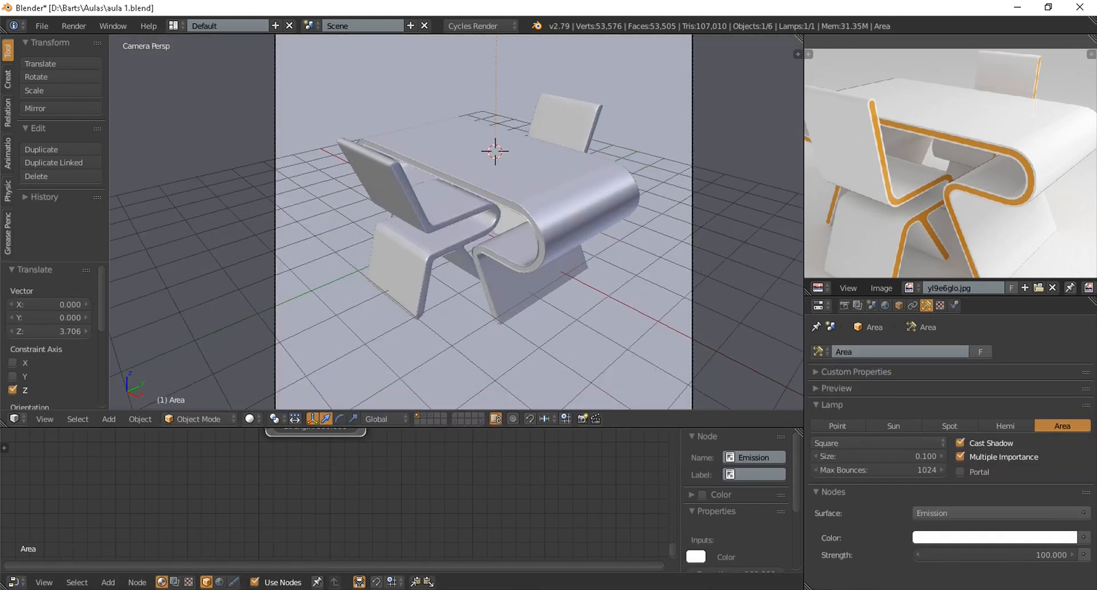
Preview the Area lamp's lighting in rendered shading and return to solid shading
click(250, 419)
click(280, 314)
click(250, 419)
click(280, 358)
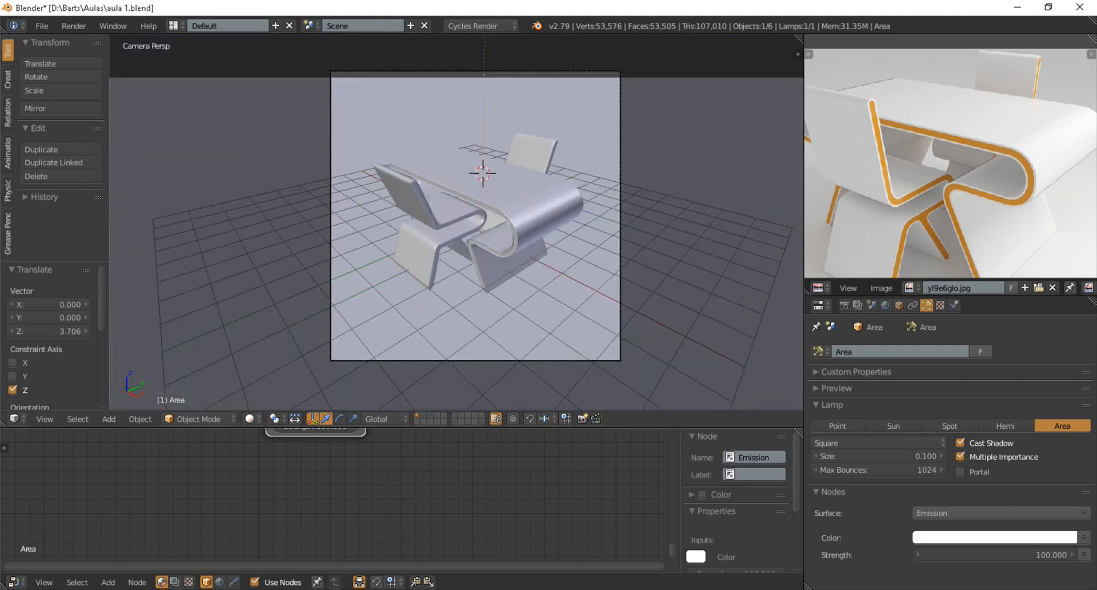
Add a Sun lamp at the table and raise it by about 2.730 and a further 0.912 along Z
click(495, 212)
key(shift+a)
mouse_move(495, 210)
click(526, 224)
drag(495, 166, 494, 26)
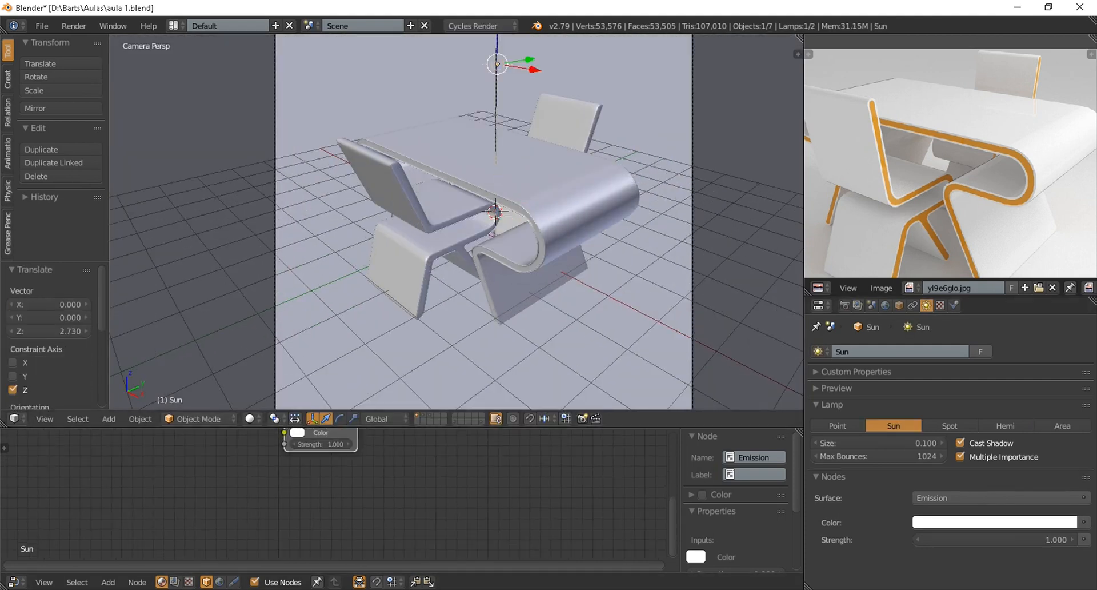
middle_drag(495, 172, 446, 177)
drag(422, 50, 420, 10)
key(KP_0)
Preview the Sun's lighting and shadows through the camera in rendered shading, and return to solid shading
click(249, 419)
click(287, 392)
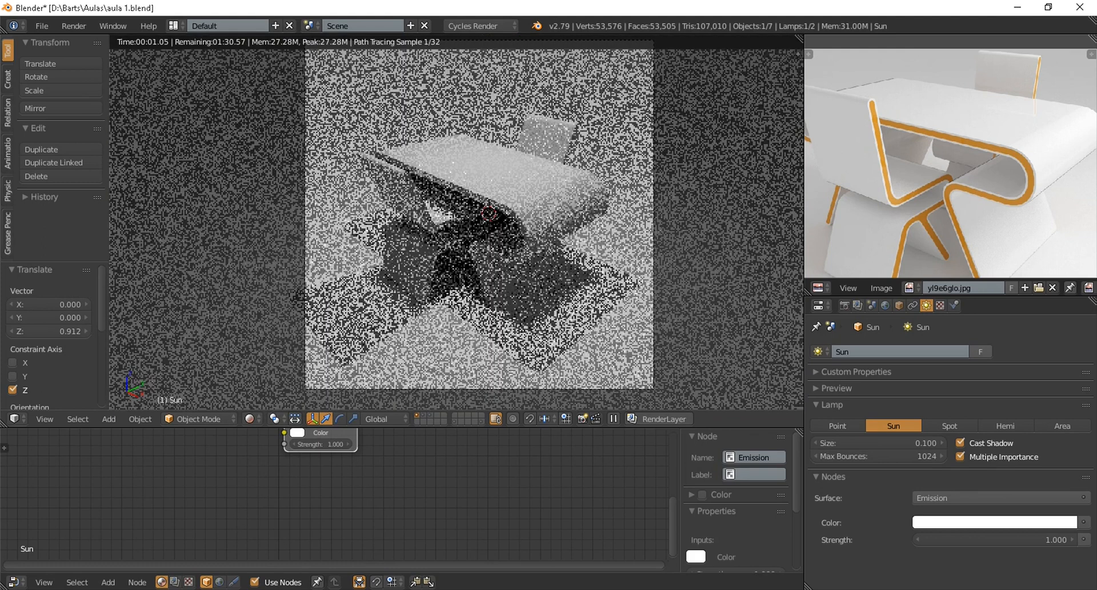
click(250, 419)
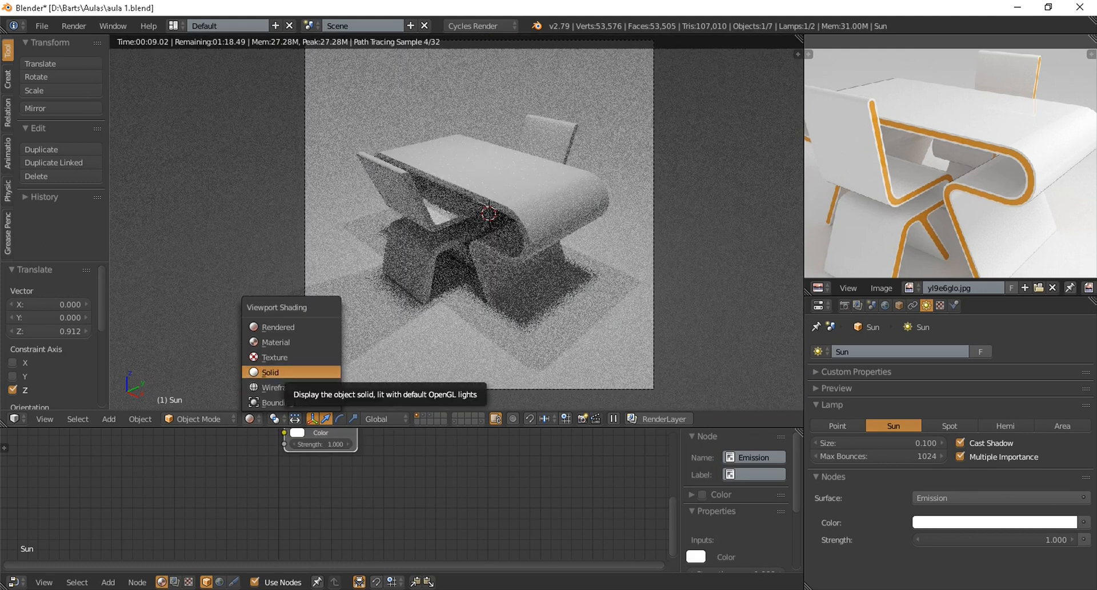
click(281, 373)
Change the surface of the table's rim material, Material.003, to Principled BSDF
scroll(456, 221, up, 3)
right_click(571, 171)
click(971, 502)
click(942, 365)
scroll(343, 500, up, 3)
middle_drag(343, 500, 358, 475)
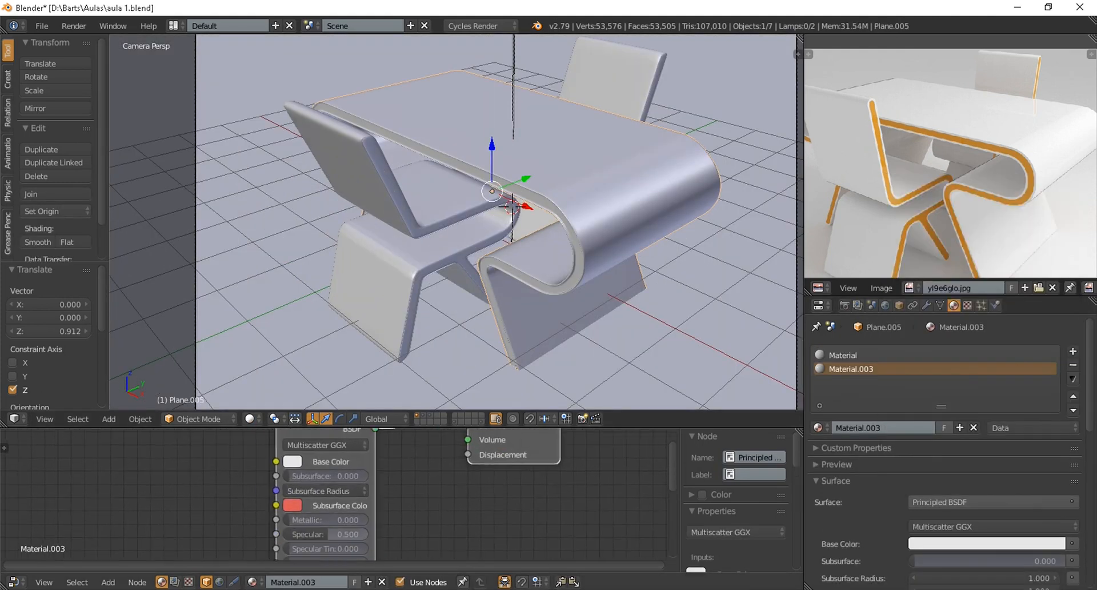
Set the rim material's Specular to about 0.217 and switch the viewport to Material shading
right_click(400, 246)
right_click(531, 160)
scroll(515, 189, up, 1)
click(250, 419)
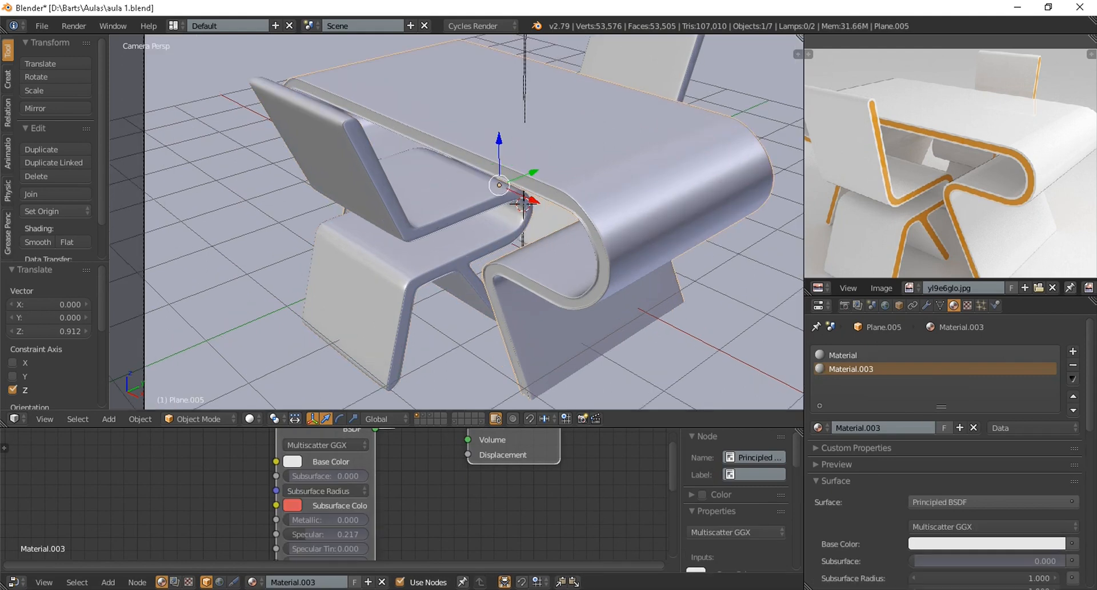
click(276, 342)
Change the table's main material, Material, to Principled BSDF and lower its Specular
scroll(400, 286, down, 1)
middle_drag(423, 486, 421, 511)
click(869, 355)
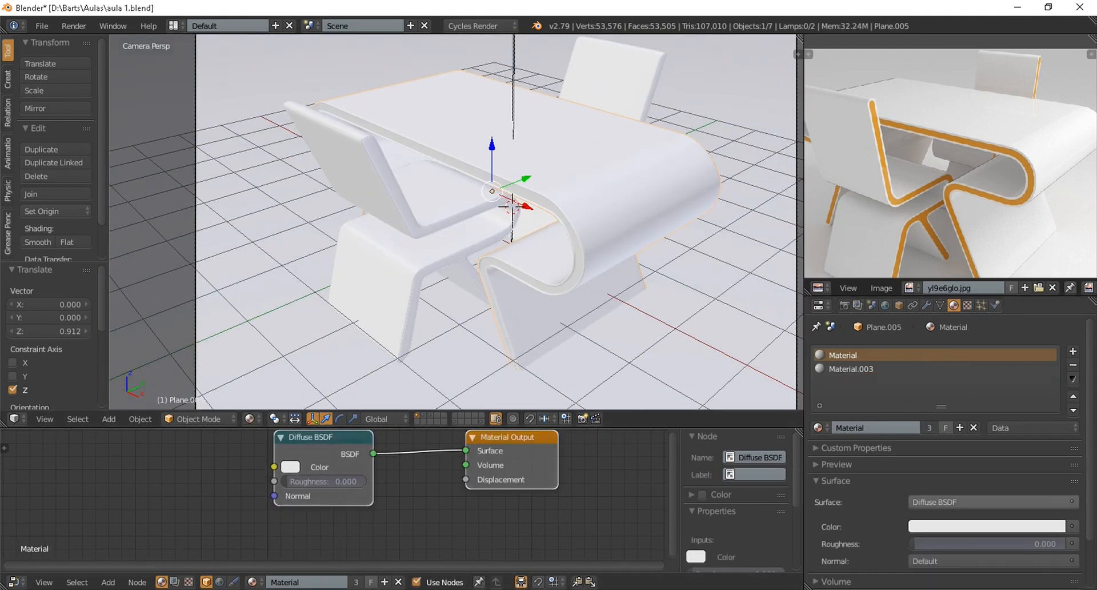
click(972, 502)
click(932, 365)
middle_drag(350, 540, 357, 520)
drag(354, 540, 339, 540)
Set the Base Color of the table's rim material, Material.003, to orange
click(851, 369)
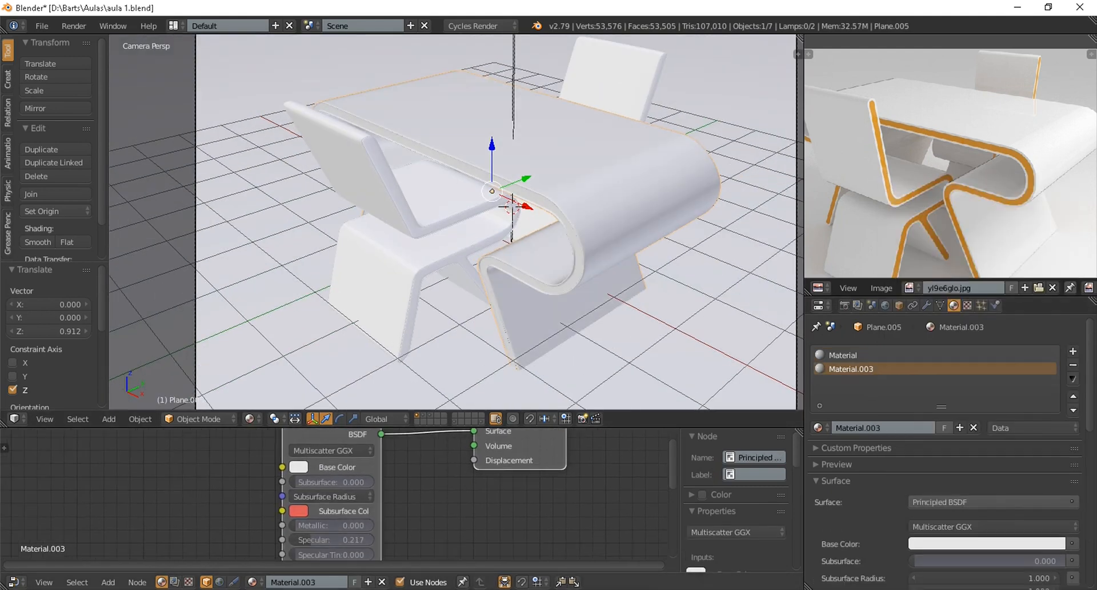
click(298, 467)
drag(326, 339, 328, 350)
Change the chair's rim material, Material.002, to Principled BSDF with an orange Base Color of about R 0.800, G 0.455, B 0.136
right_click(368, 240)
click(972, 502)
click(931, 364)
click(299, 467)
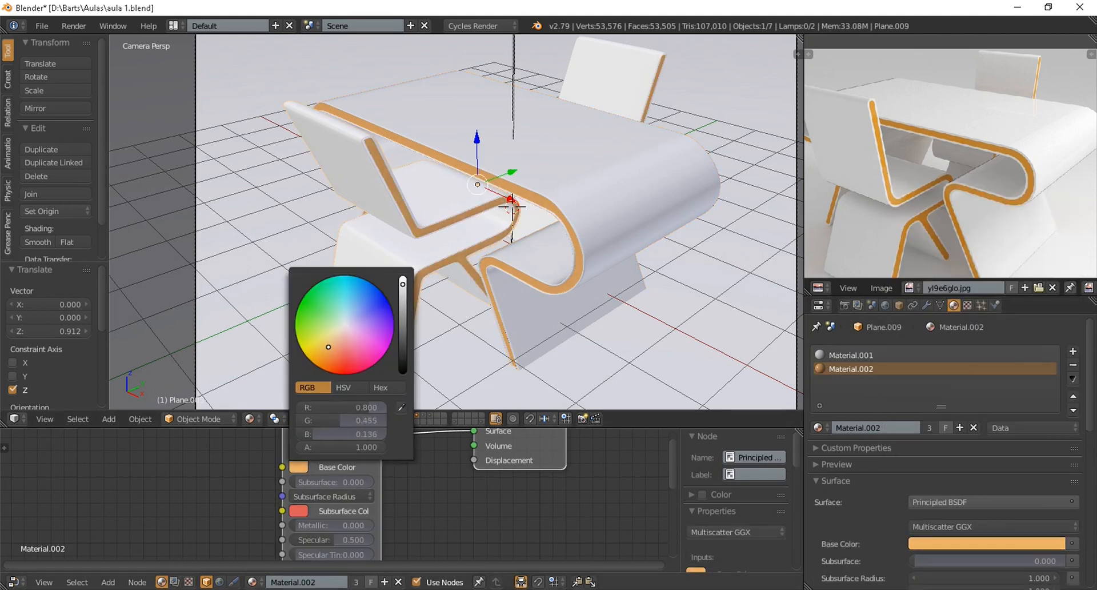
scroll(496, 222, down, 2)
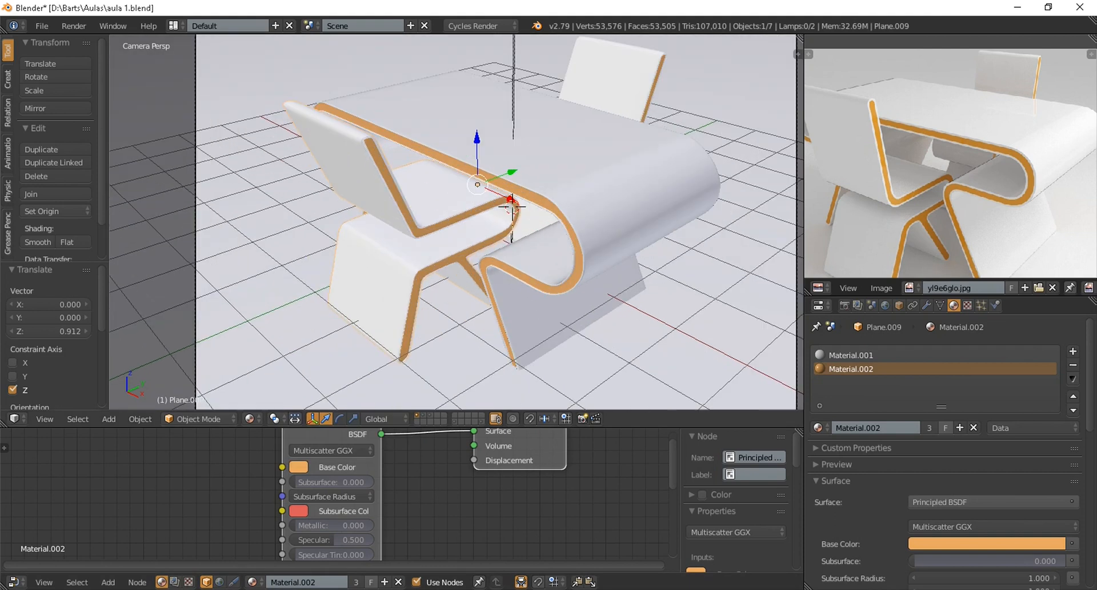
Select the table's main material, preview the scene through the camera in rendered shading, and return to solid shading
scroll(496, 222, up, 2)
right_click(532, 186)
click(843, 355)
click(250, 418)
click(319, 461)
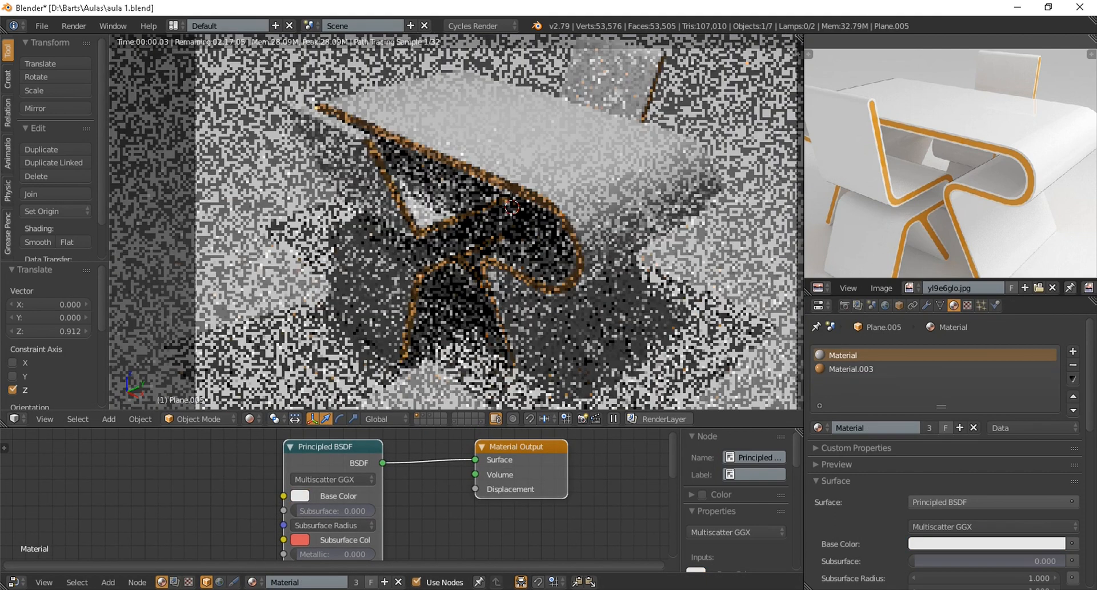
scroll(483, 223, down, 1)
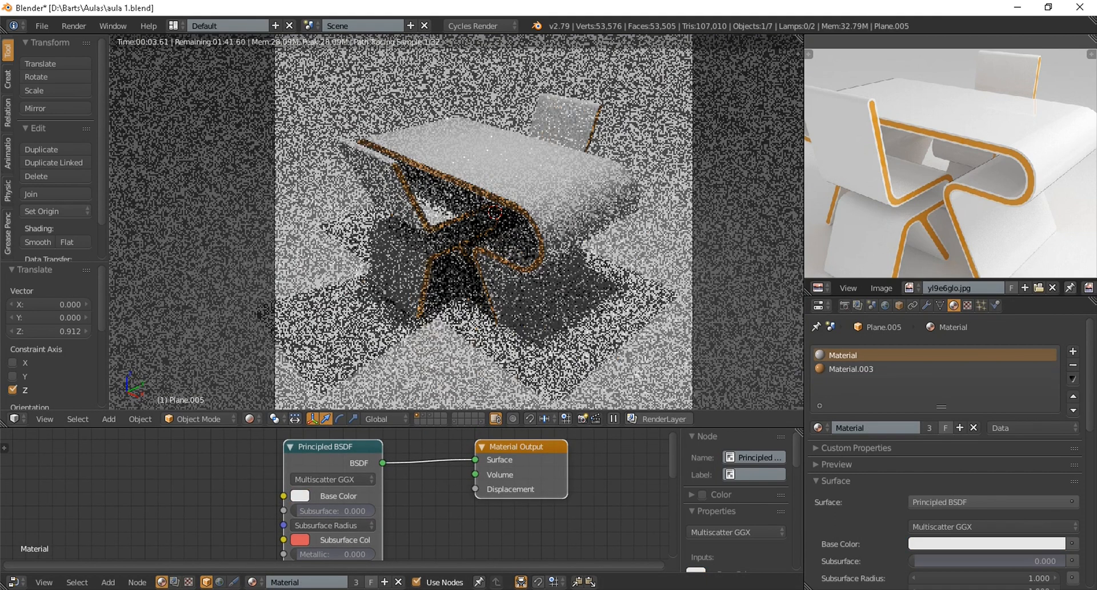
click(250, 419)
click(268, 372)
Turn off Cast Shadow on the Sun lamp and preview the lighting through the camera in rendered shading
middle_drag(492, 228, 378, 257)
scroll(423, 229, down, 4)
right_click(429, 118)
scroll(429, 171, up, 4)
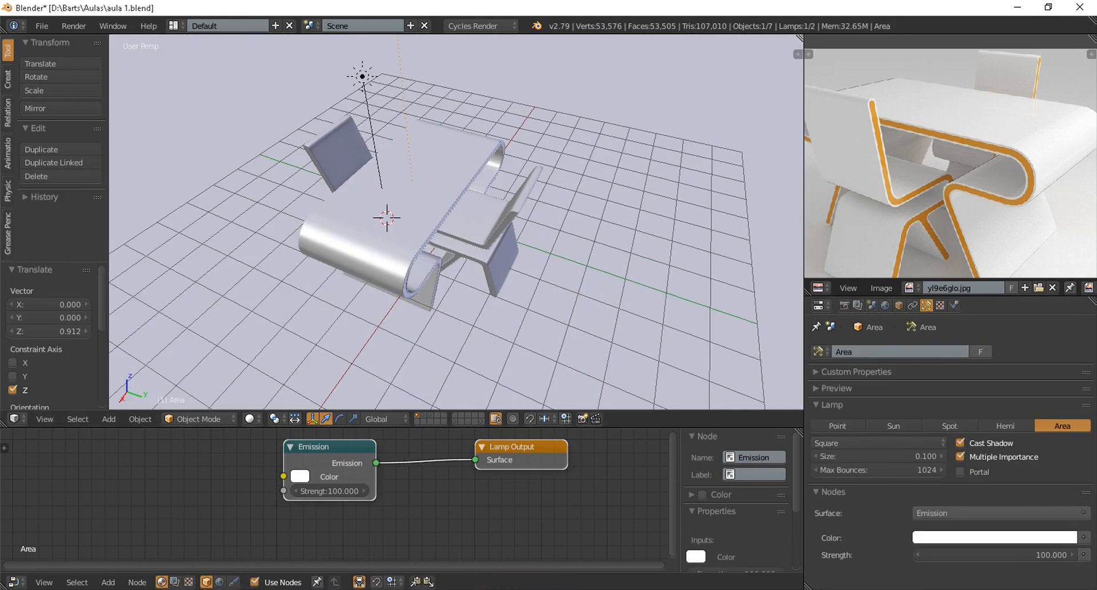
right_click(363, 77)
key(KP_0)
scroll(400, 229, up, 1)
click(250, 419)
click(268, 309)
click(663, 296)
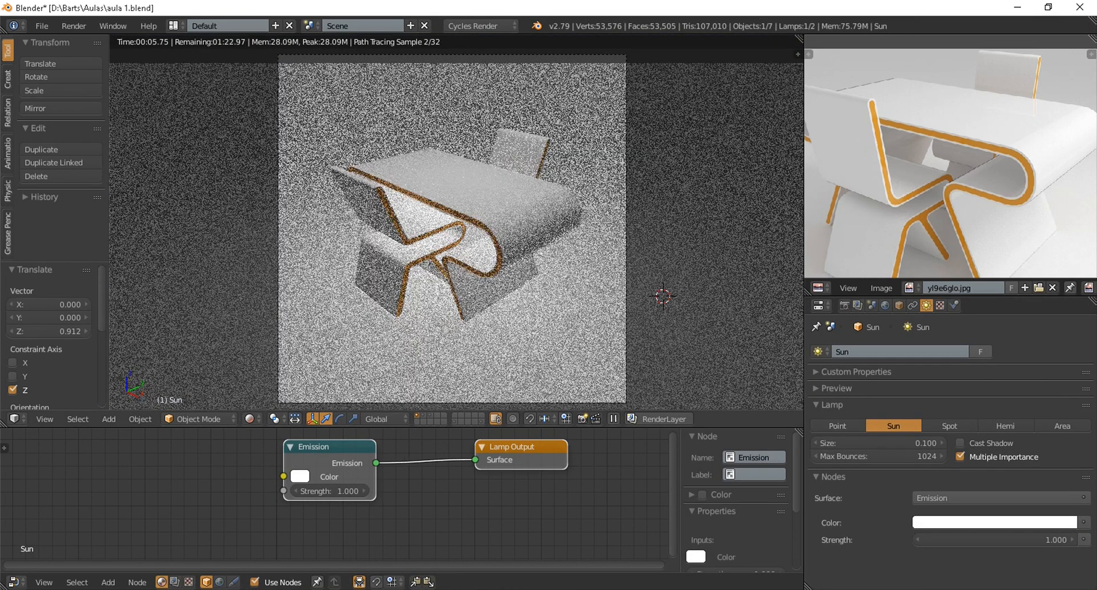
Raise the Sun lamp by 3.546 along Z and preview the lighting in rendered shading
click(270, 373)
mouse_move(365, 274)
middle_down()
mouse_move(372, 234)
mouse_move(389, 286)
middle_up()
scroll(457, 240, down, 6)
shift+middle_drag(468, 183, 468, 233)
drag(476, 123, 475, 40)
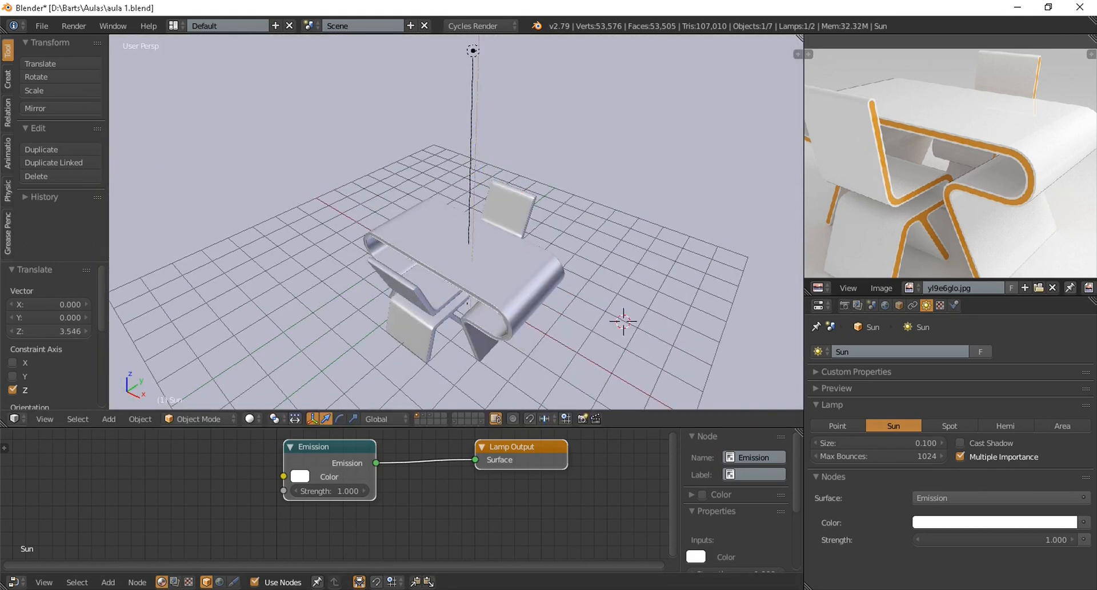
middle_drag(457, 246, 465, 171)
scroll(457, 228, up, 3)
click(278, 326)
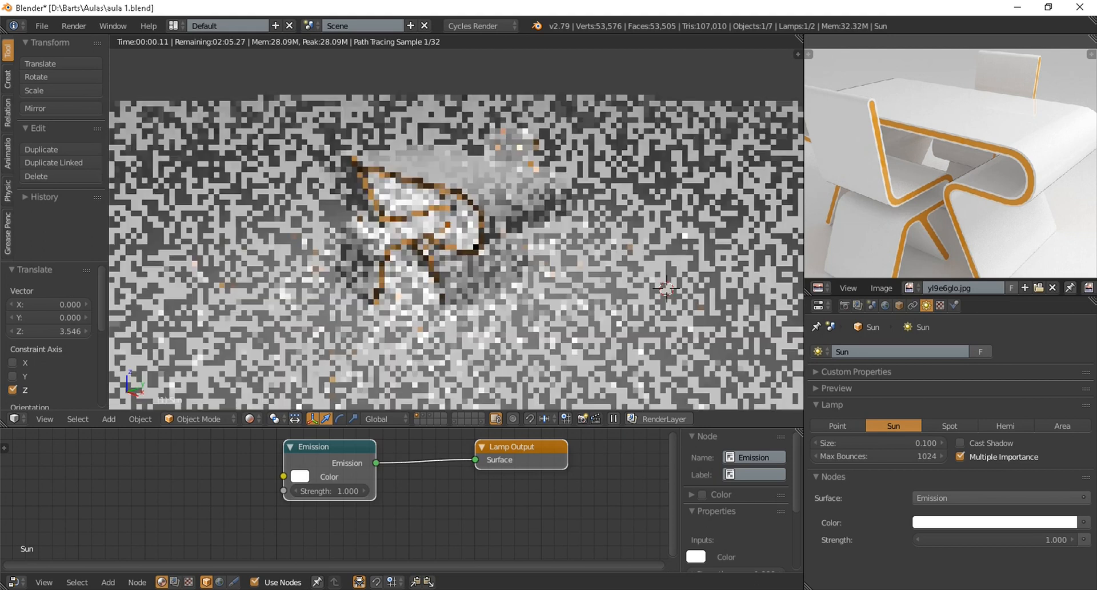
Duplicate the Area lamp with Cast Shadow off and move the copy along Y by -4.583 and a further -4.064
click(250, 419)
click(270, 372)
middle_drag(400, 240, 412, 291)
scroll(411, 257, up, 3)
scroll(457, 222, down, 6)
scroll(462, 217, up, 4)
middle_drag(463, 228, 437, 234)
right_click(481, 97)
scroll(469, 200, down, 6)
scroll(438, 234, up, 2)
key(shift+d)
key(Escape)
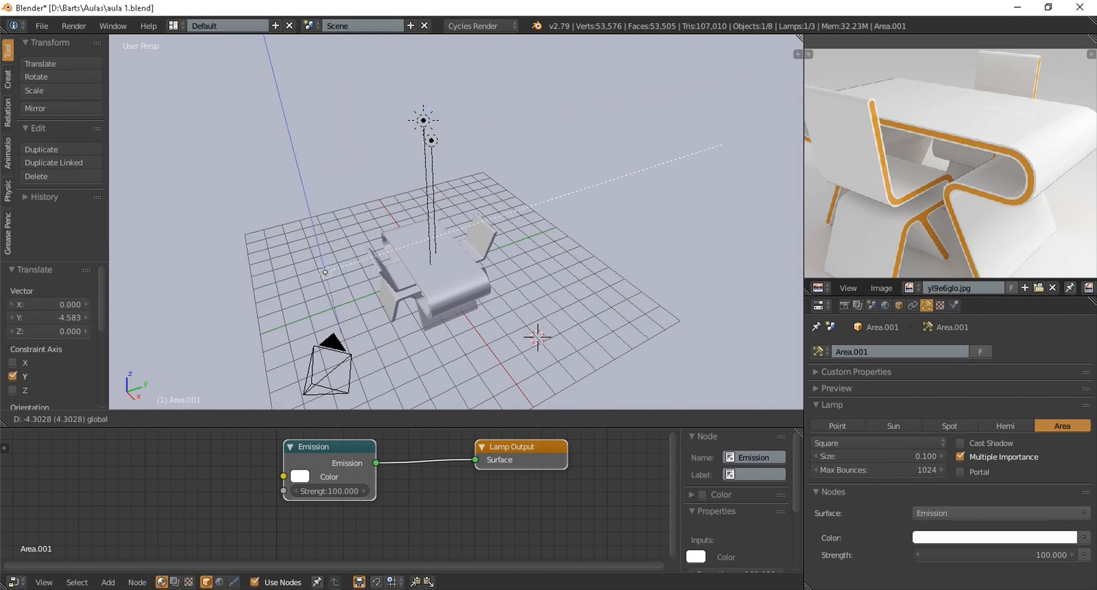
Preview the duplicated Area lamp's light through the camera in rendered shading, and return to solid shading
key(KP_0)
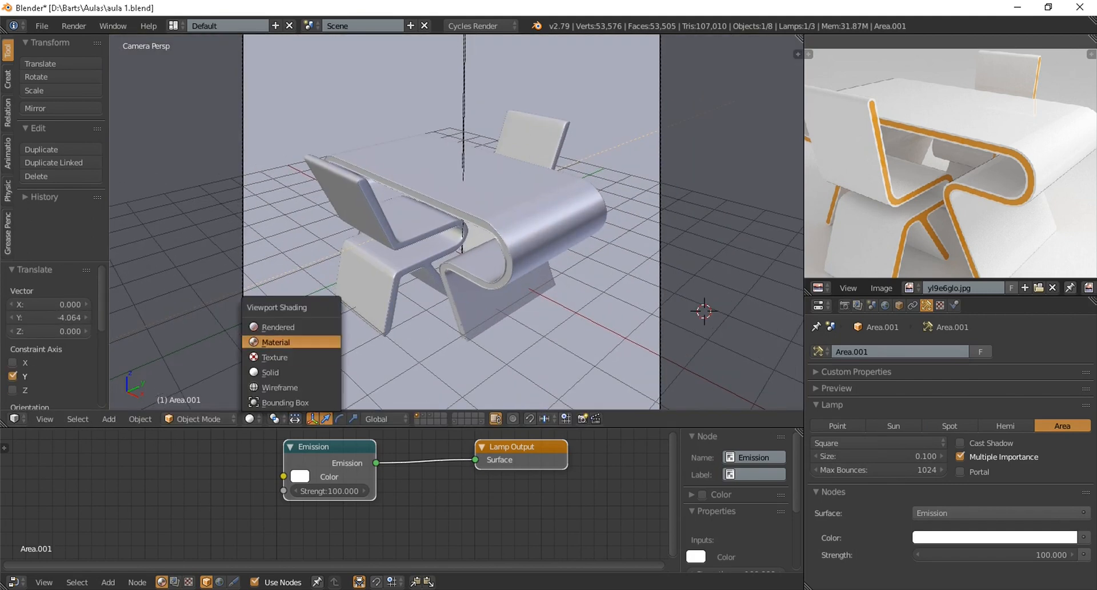
click(274, 326)
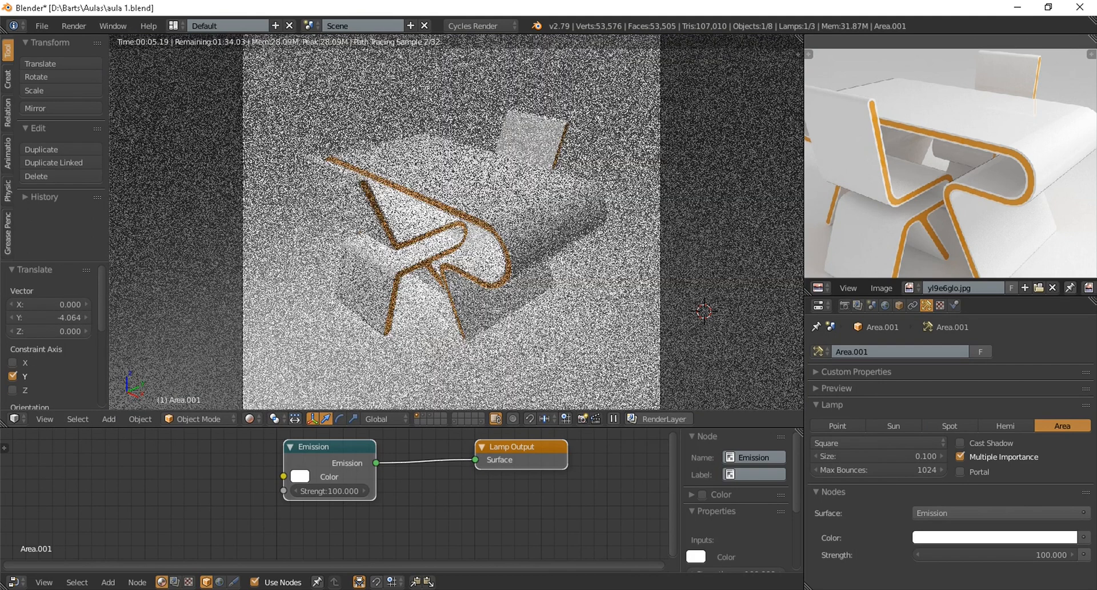
click(252, 419)
click(274, 365)
Set the duplicated Area lamp's emission Strength to 20 and check the lighting in rendered shading
right_click(372, 277)
mouse_move(343, 543)
middle_down()
mouse_move(344, 497)
mouse_move(345, 548)
middle_up()
click(250, 419)
click(274, 323)
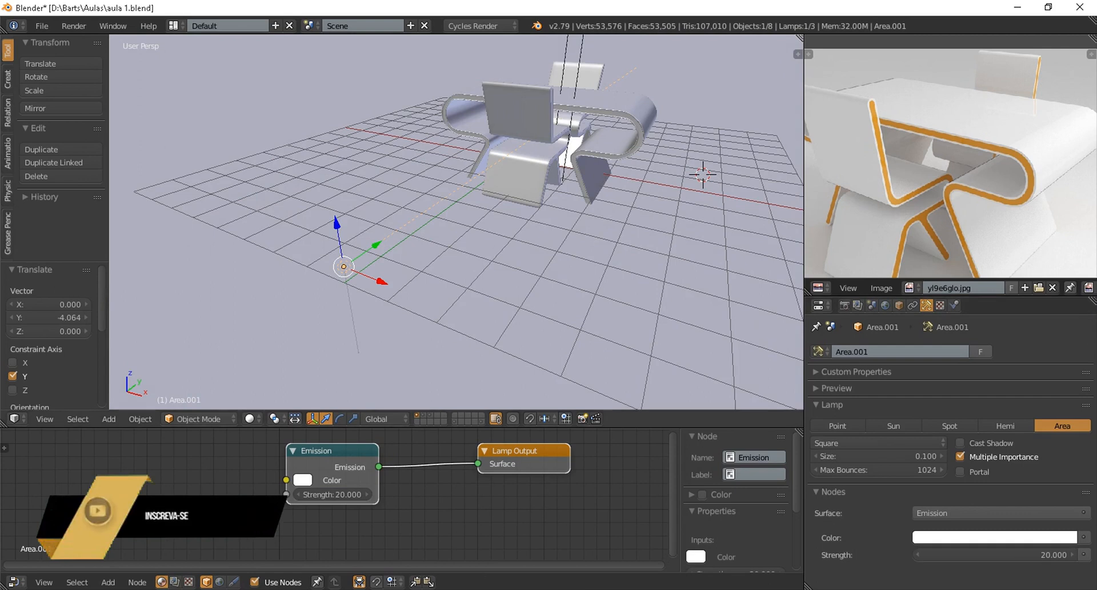
Save the file, preview the dimmed lighting through the camera in rendered shading, and return to solid shading
key(KP_0)
click(249, 419)
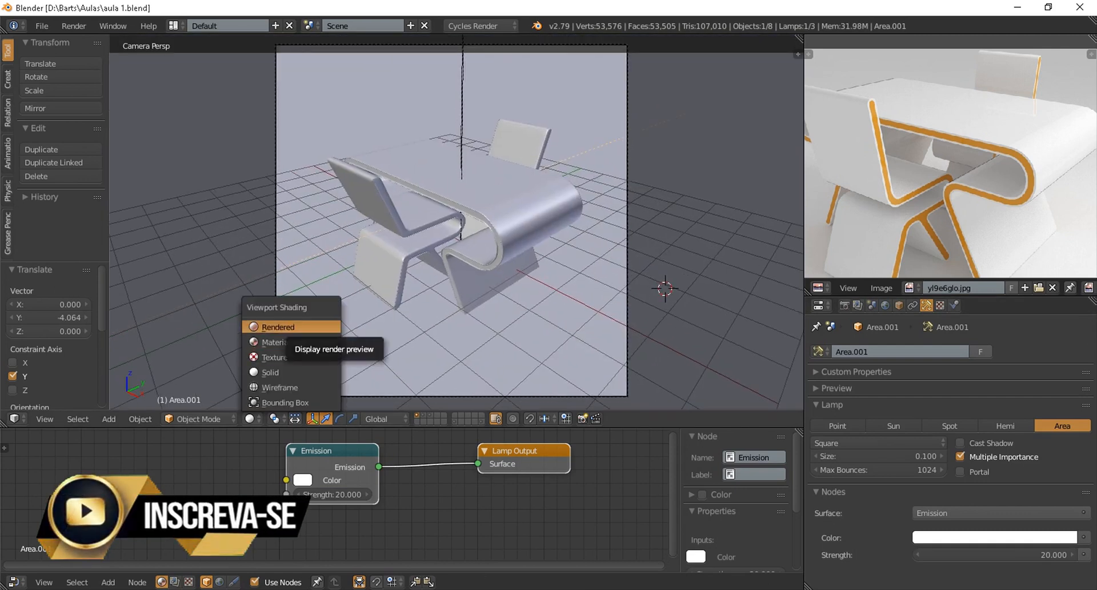
click(278, 326)
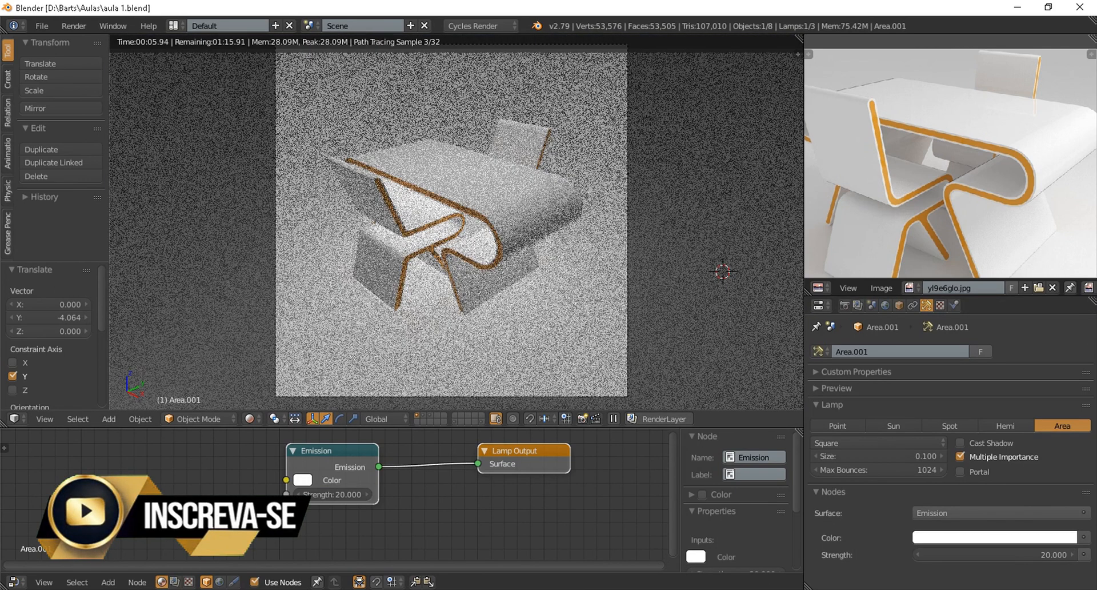
click(250, 419)
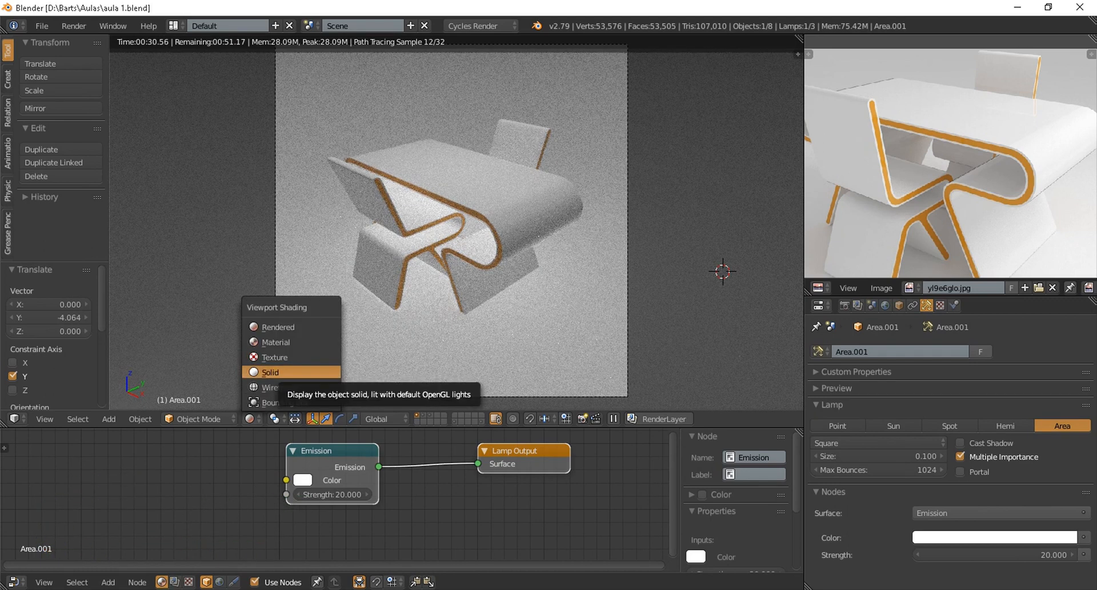
click(270, 372)
Lower the floor plane by 0.253 along Z and check how the furniture legs meet it in Material shading
right_click(514, 188)
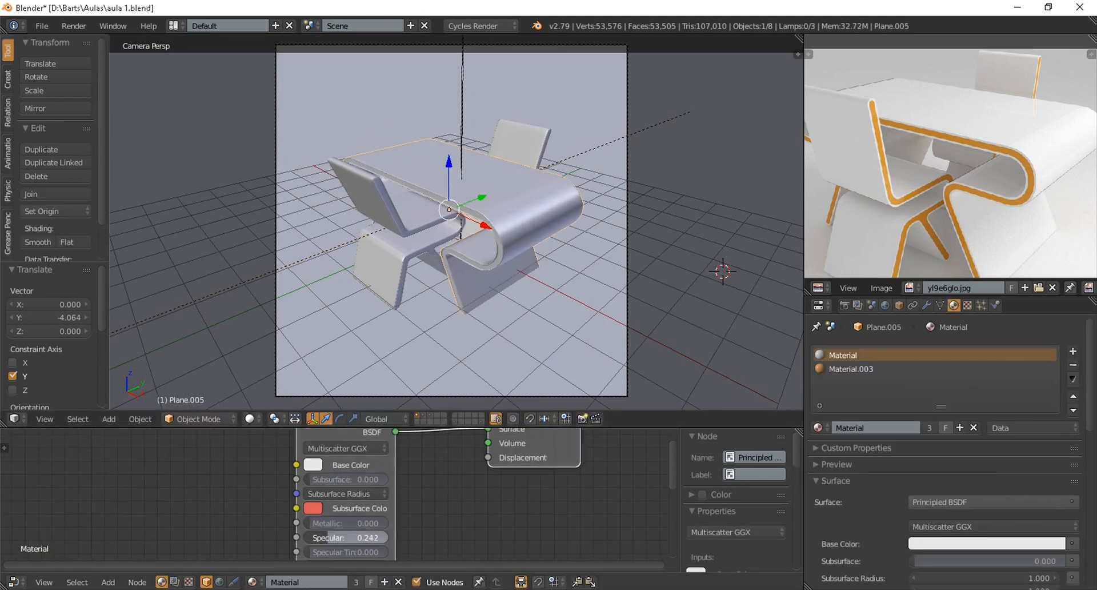
scroll(400, 343, up, 2)
right_click(409, 343)
drag(418, 248, 418, 256)
scroll(418, 263, down, 3)
click(250, 419)
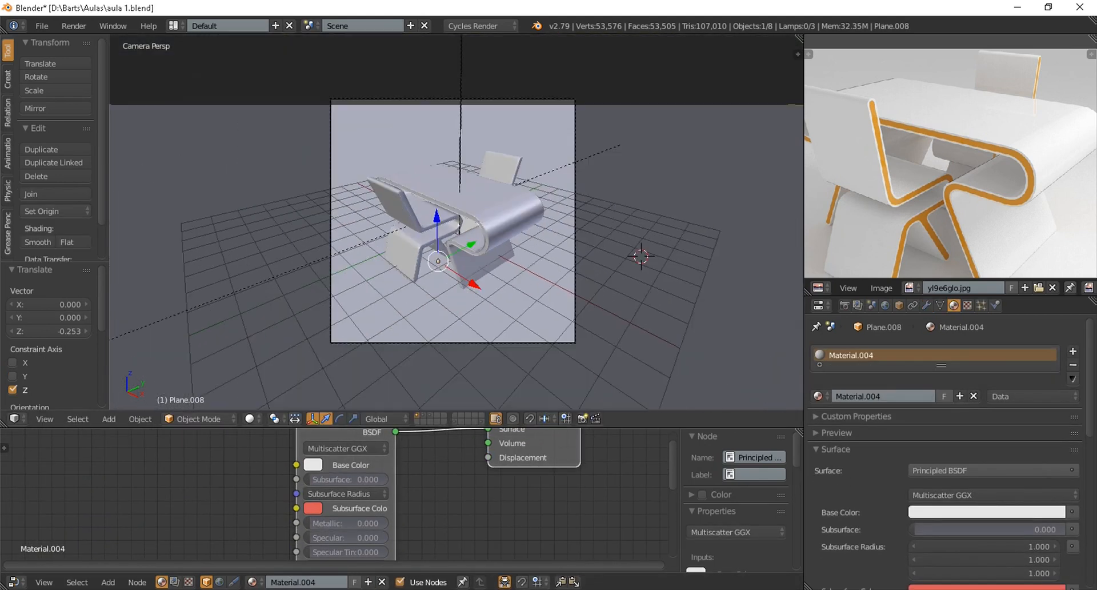
click(270, 342)
scroll(426, 220, up, 4)
mouse_move(422, 252)
middle_down()
mouse_move(425, 220)
mouse_move(497, 224)
mouse_move(433, 222)
mouse_move(462, 224)
middle_up()
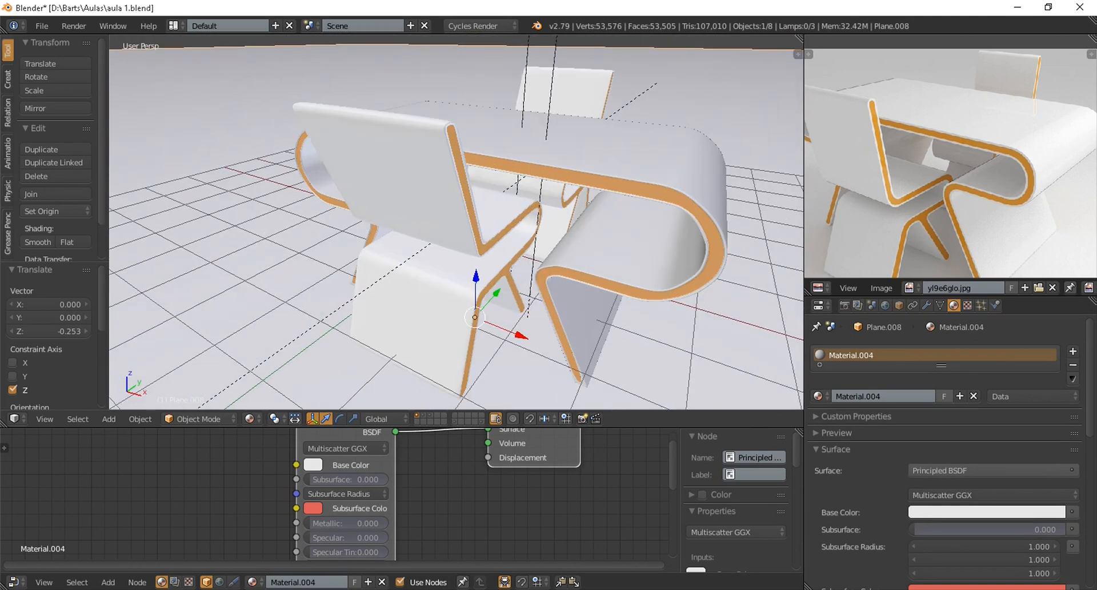